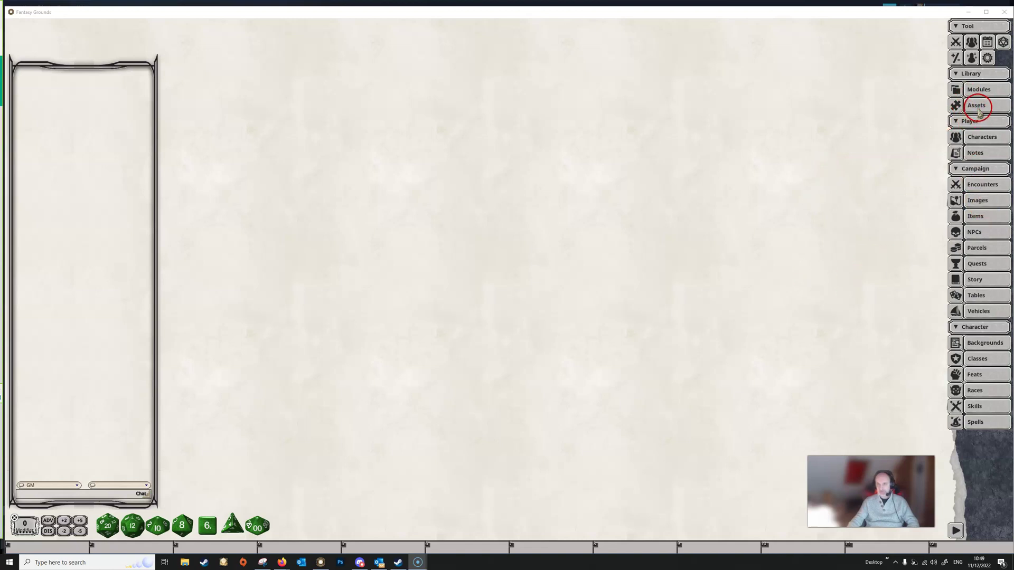
Create an image record from BanditCamp.jpg in the Data folder of the image assets, and close the asset browser
left_click(977, 107)
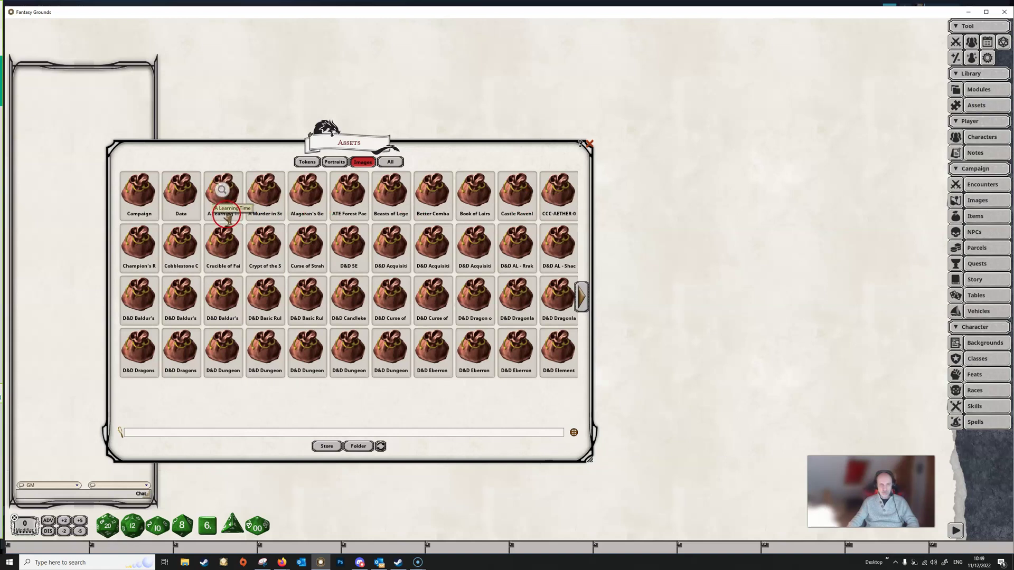
left_click(186, 196)
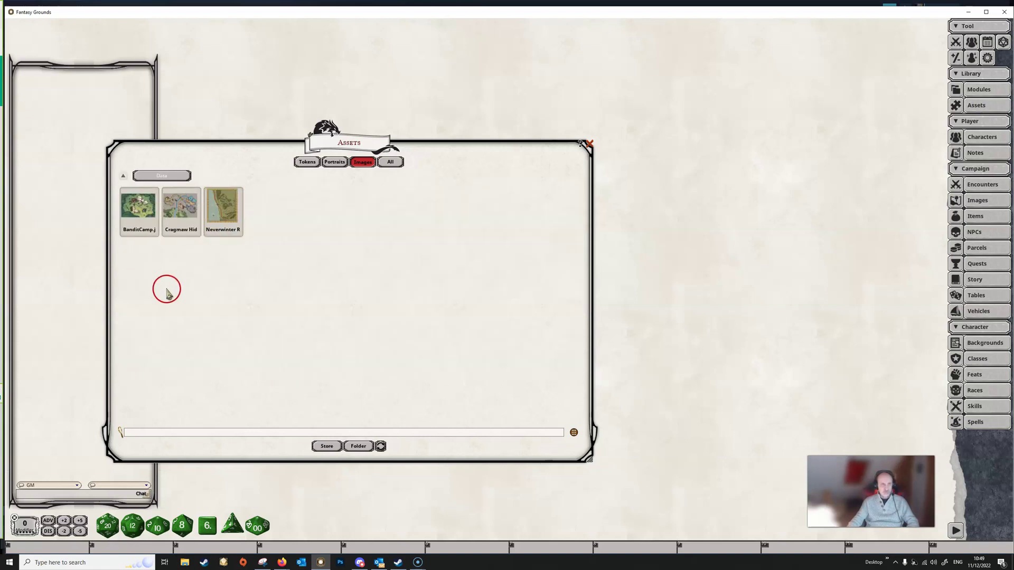
left_click(138, 208)
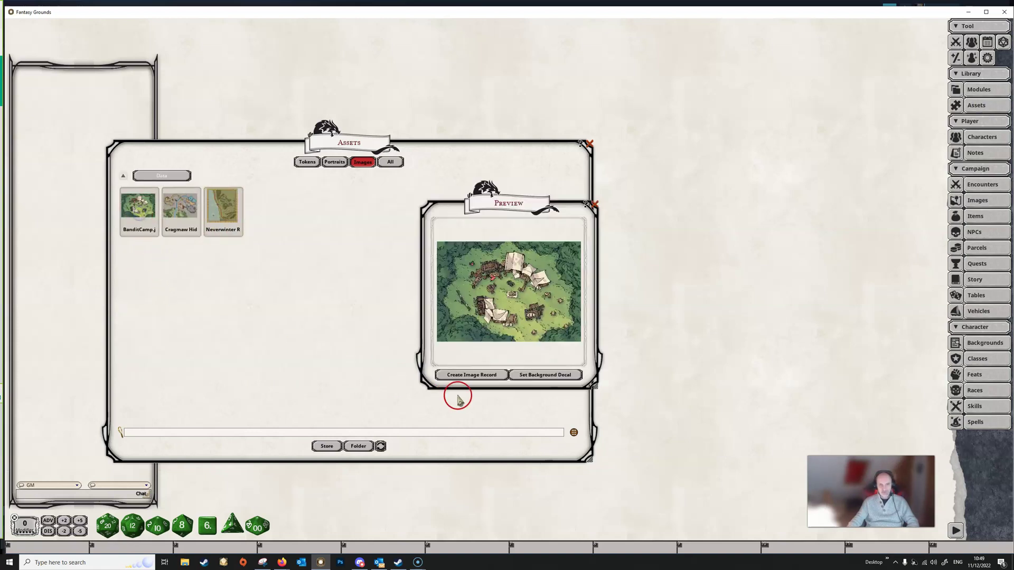
left_click(454, 374)
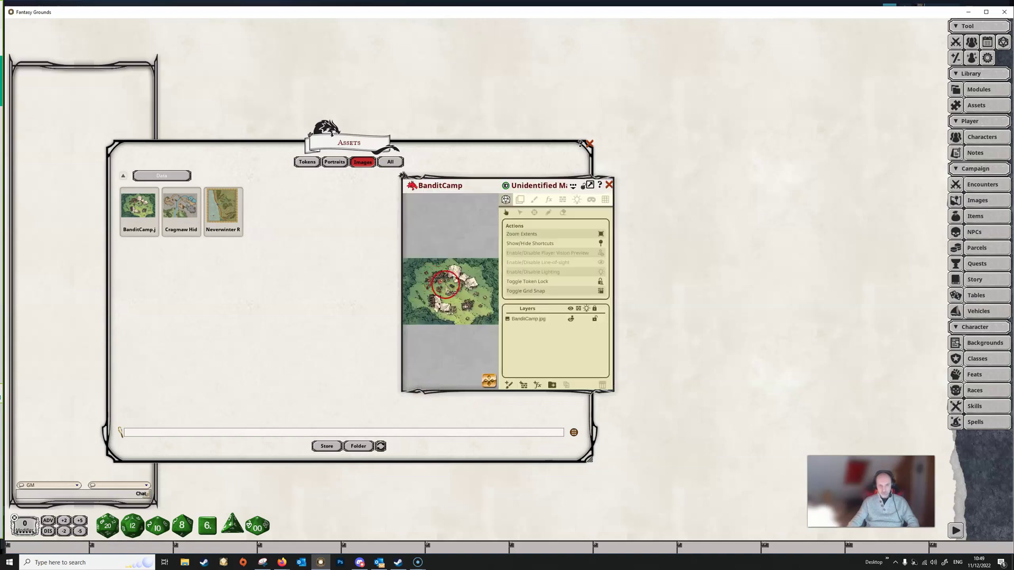
left_click(587, 144)
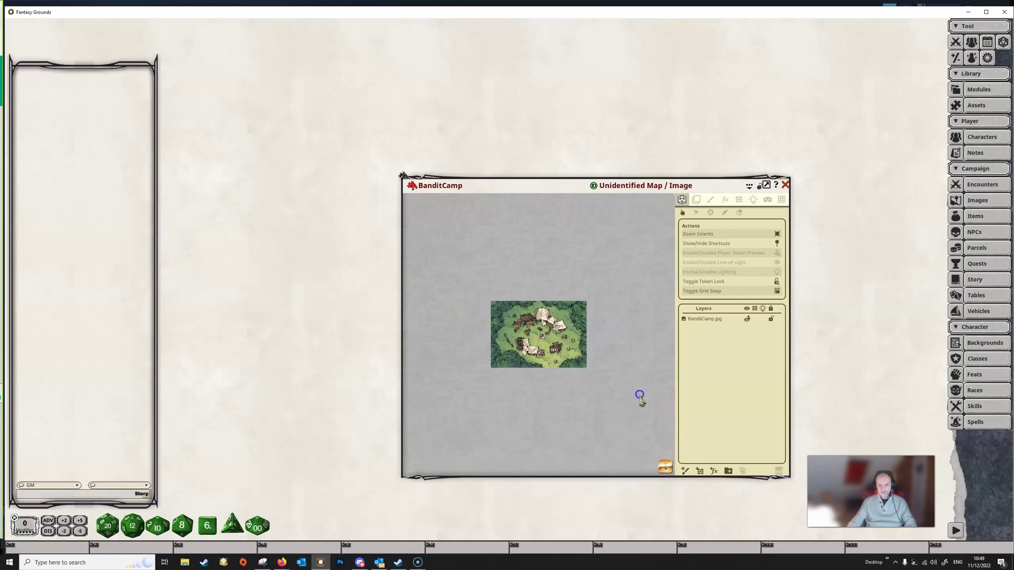
Open the grid settings for the BanditCamp map and turn on grid visibility
scroll(592, 324, "up", 8)
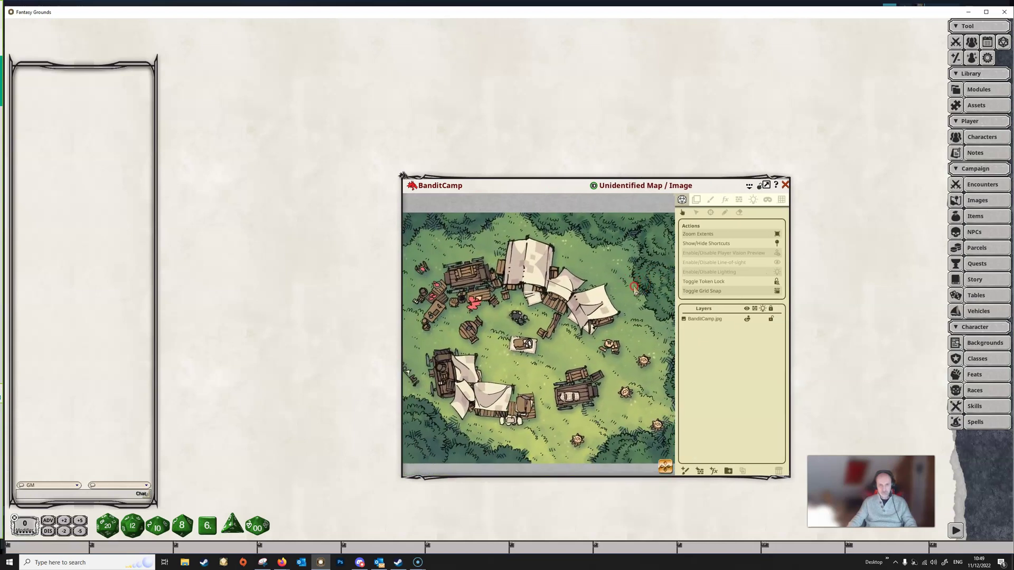
left_click(553, 185)
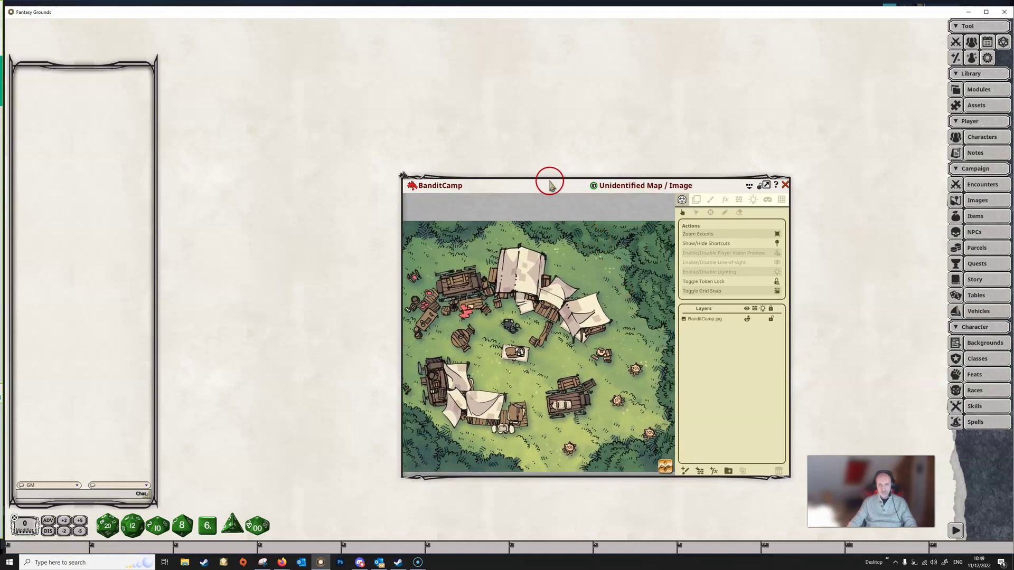
left_click_drag(524, 176, 528, 184)
left_click(781, 202)
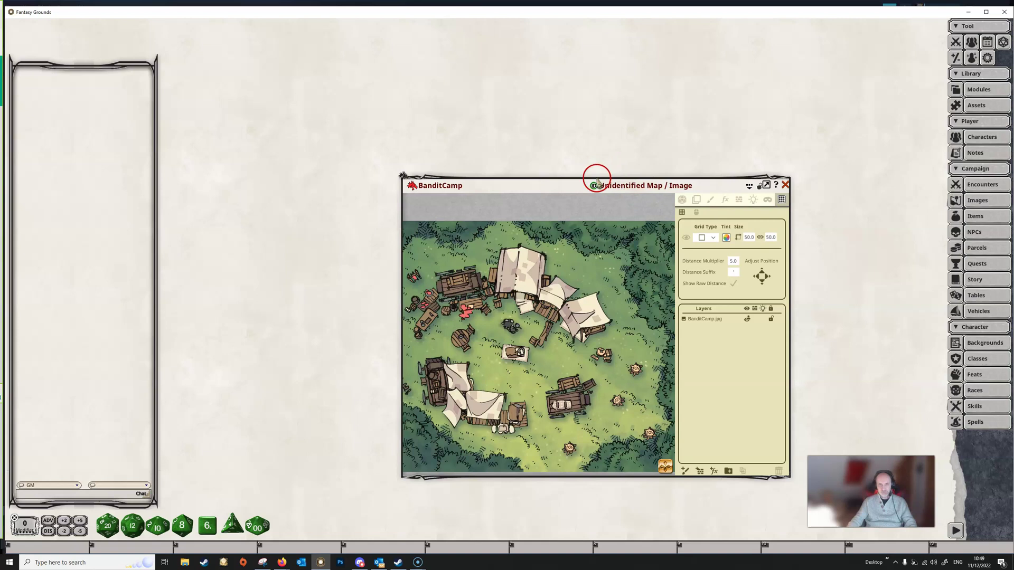
left_click_drag(595, 178, 527, 143)
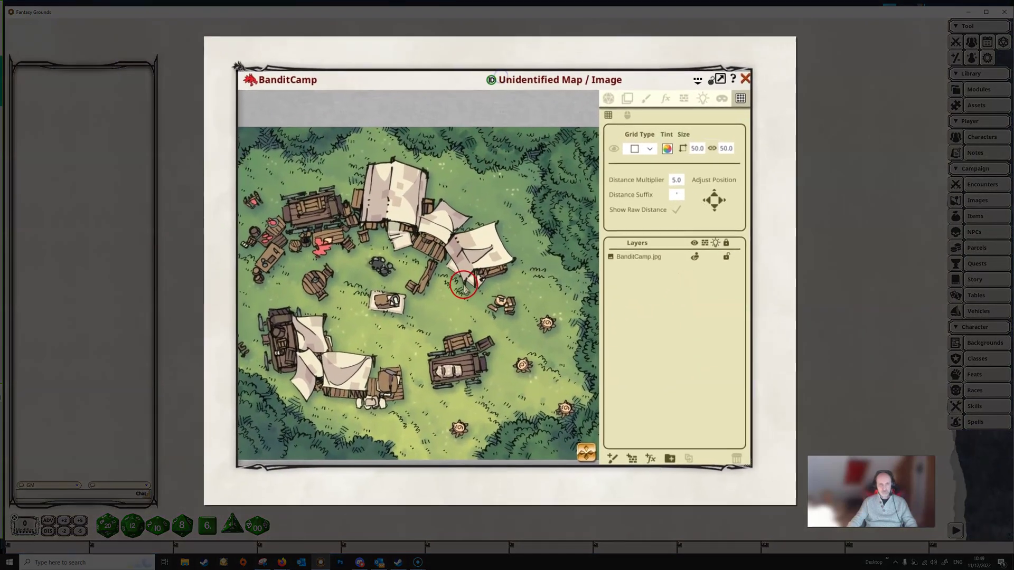
scroll(464, 285, "up", 5)
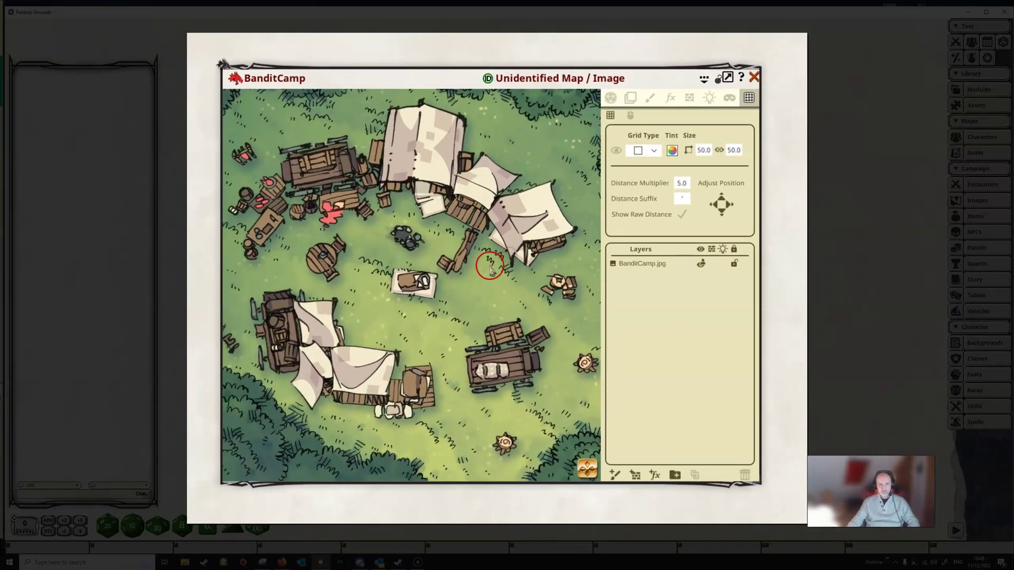
scroll(498, 266, "up", 2)
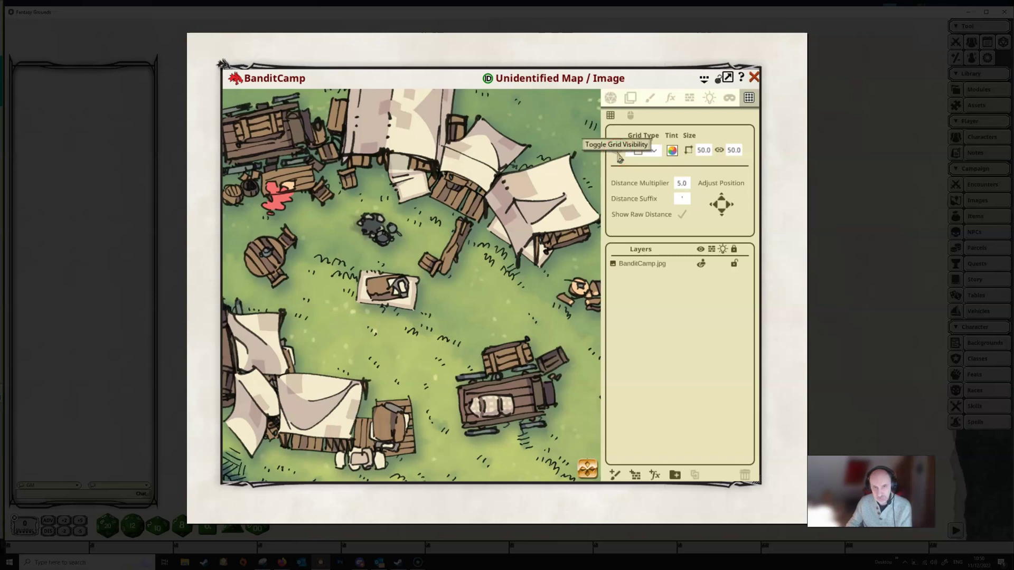
left_click(618, 152)
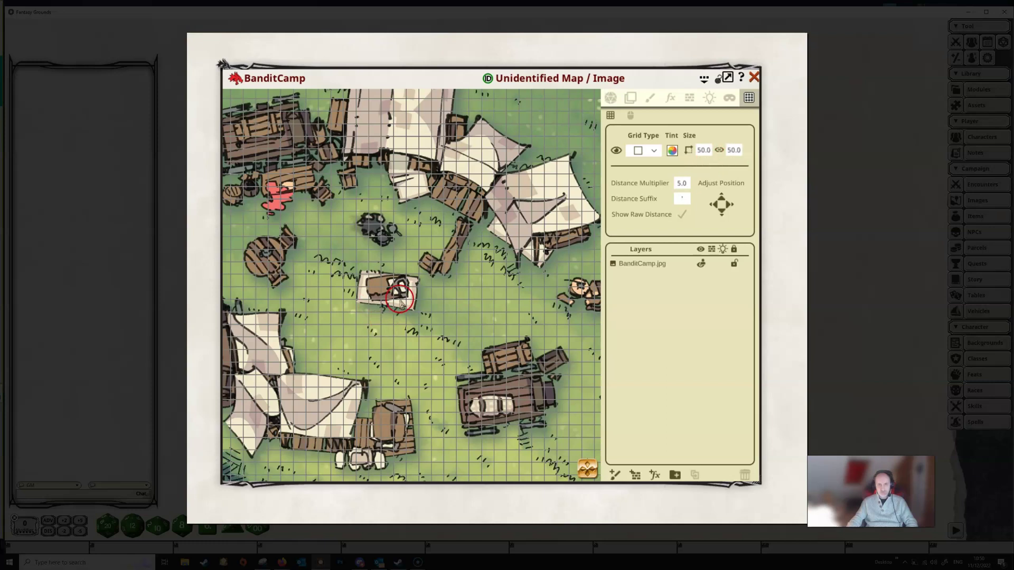
Examine the grid square size against the bedroll, tents, tables and wagons across the camp map
scroll(426, 284, "up", 3)
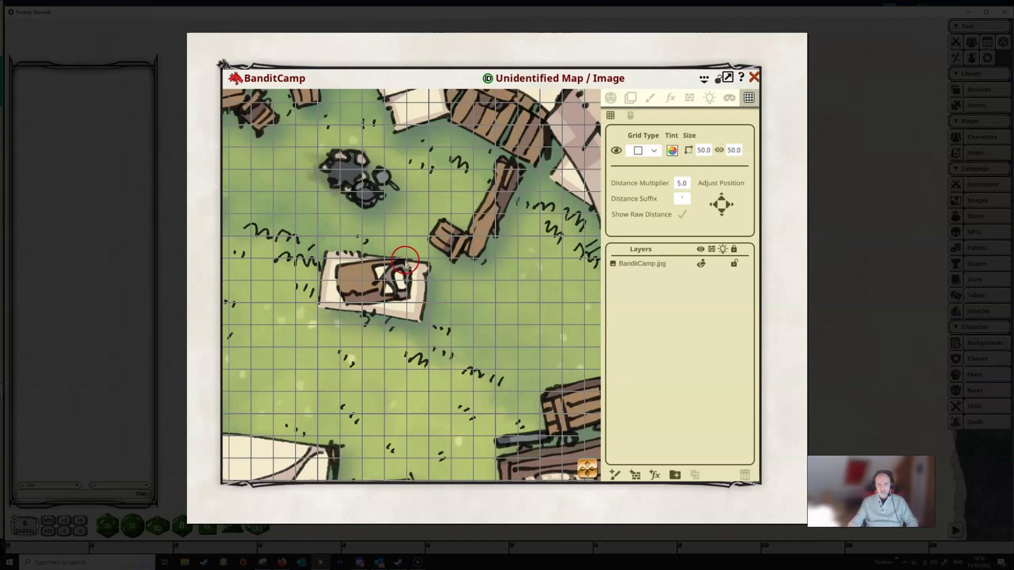
scroll(407, 235, "down", 5)
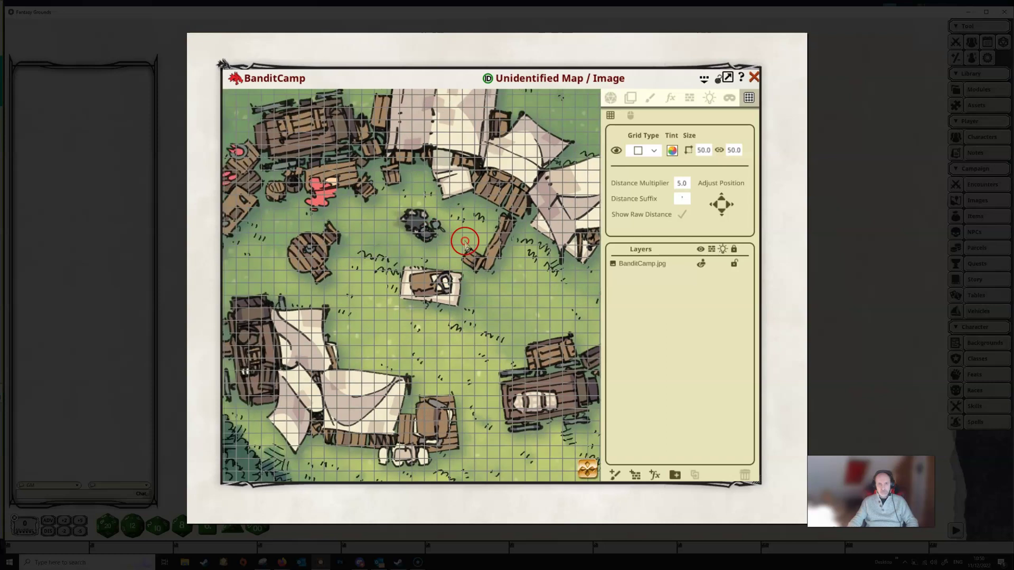
left_click_drag(465, 241, 382, 296)
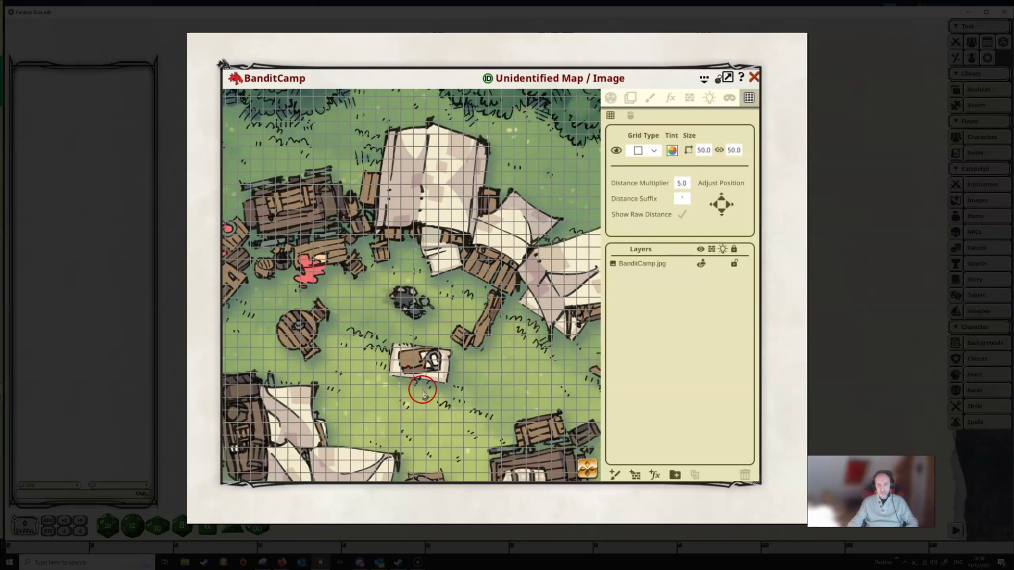
scroll(414, 344, "up", 2)
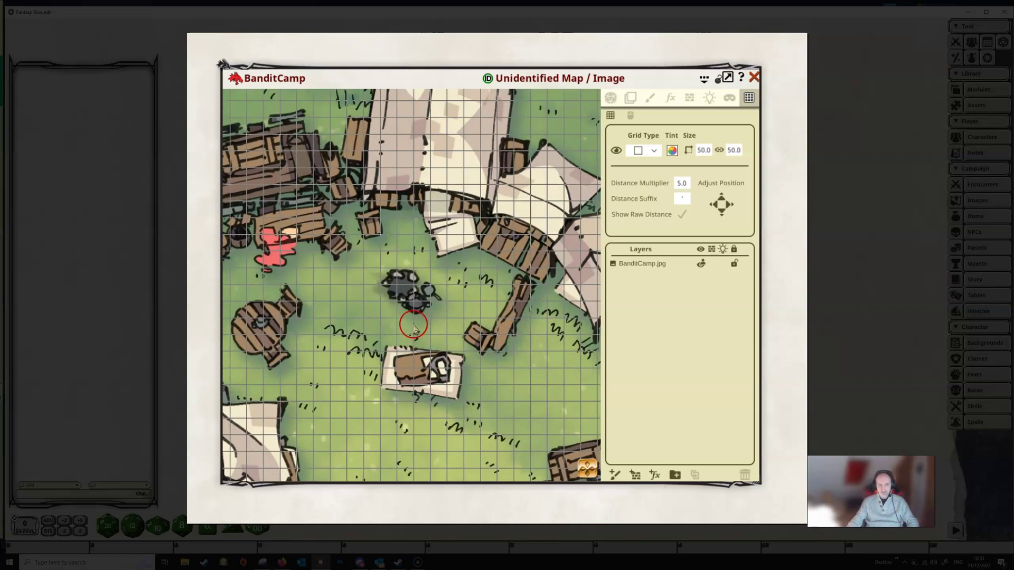
left_click_drag(411, 221, 368, 272)
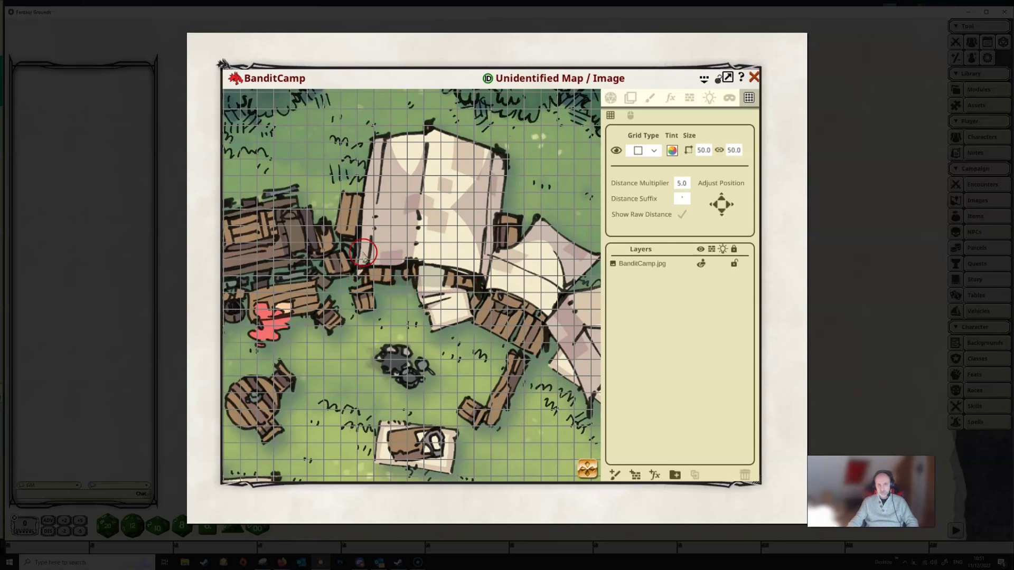
left_click_drag(371, 405, 471, 363)
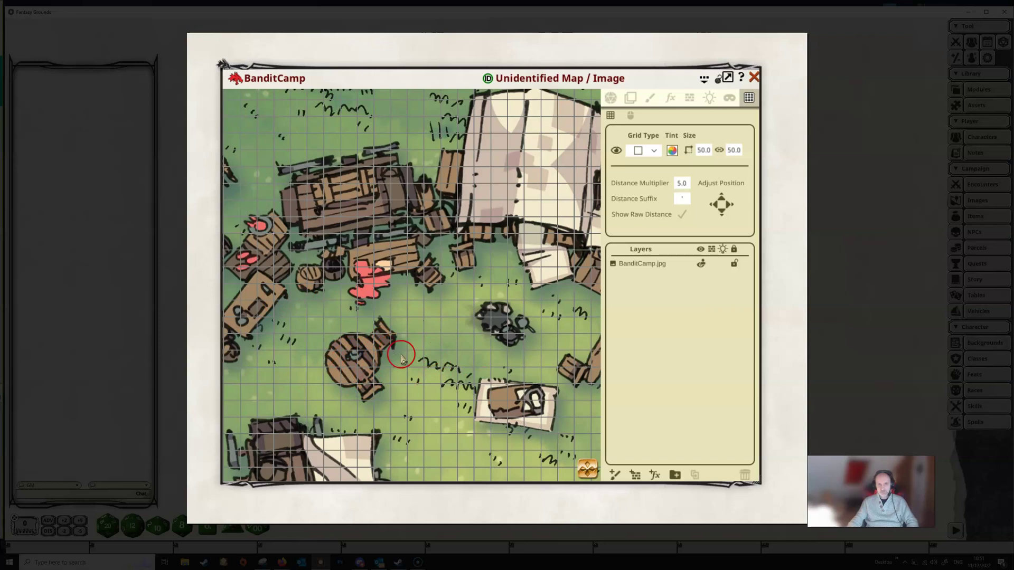
scroll(407, 358, "down", 2)
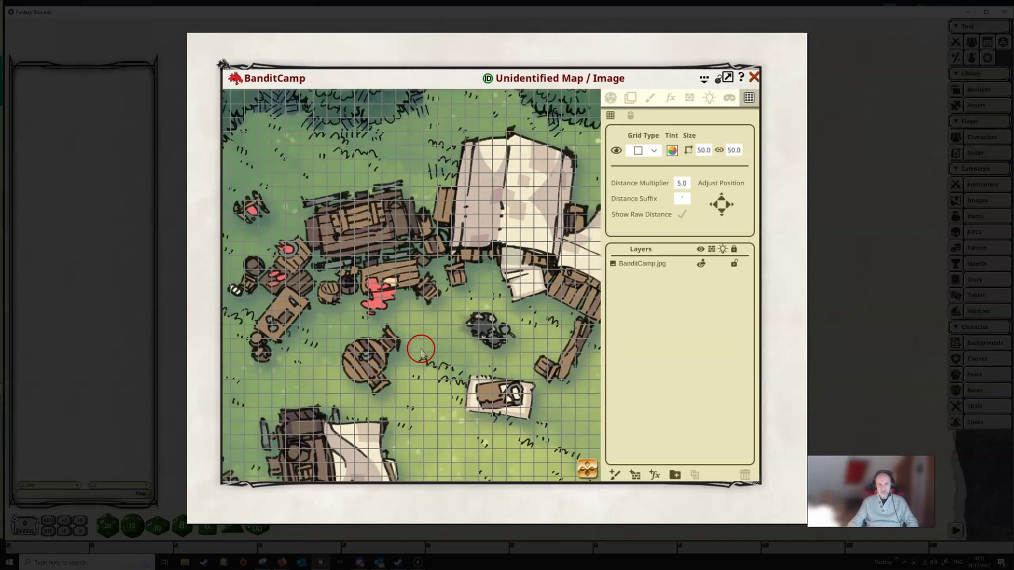
scroll(421, 351, "down", 2)
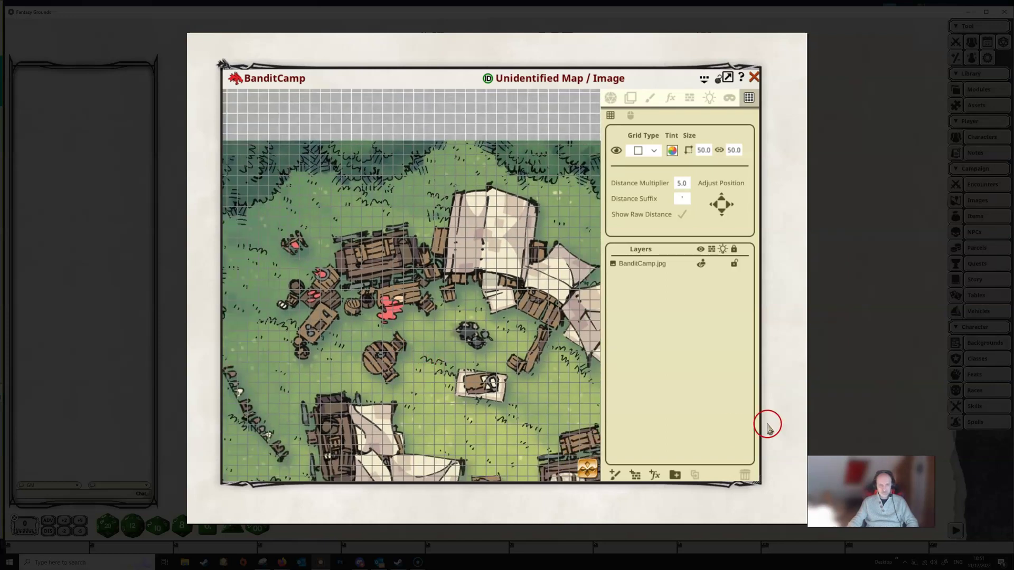
left_click_drag(442, 402, 466, 296)
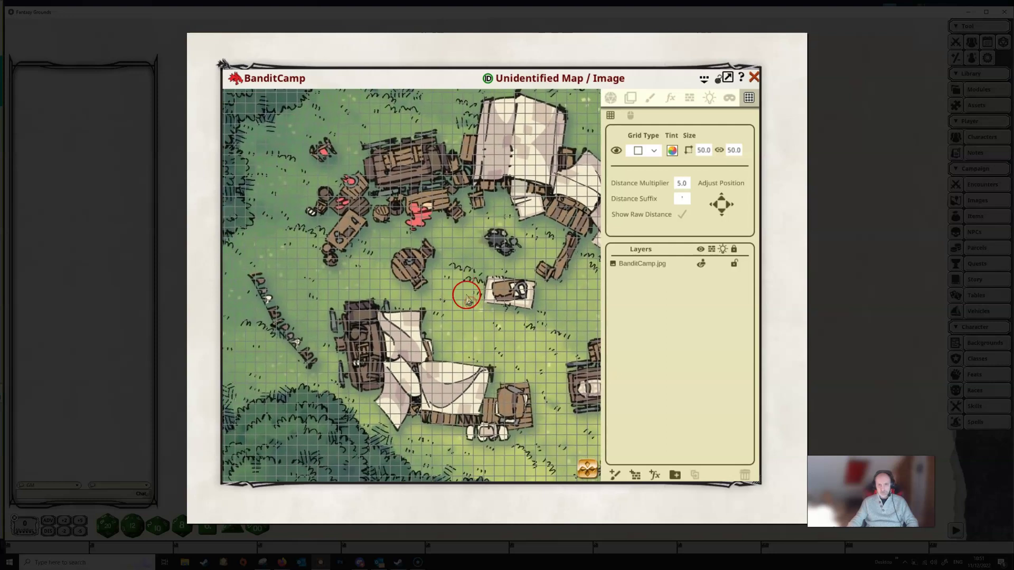
scroll(466, 296, "up", 2)
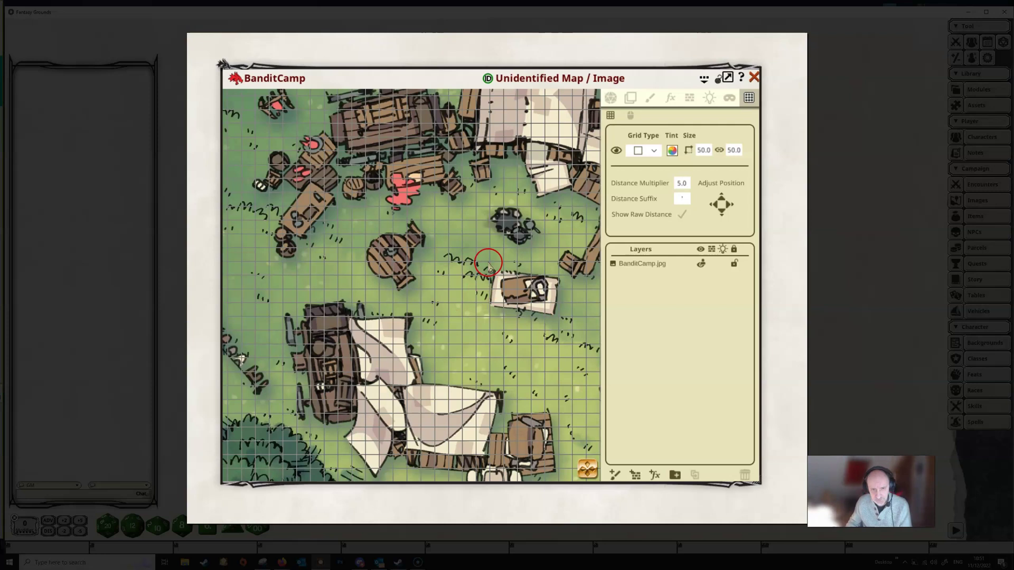
Set the map's grid size to 200 in both dimensions
left_click(701, 152)
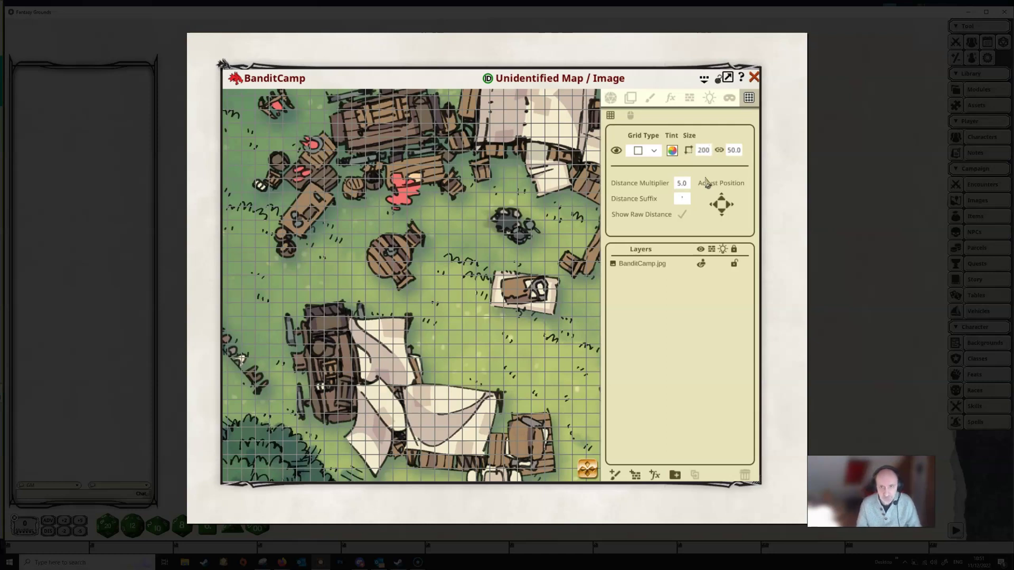
key("Return")
left_click(701, 182)
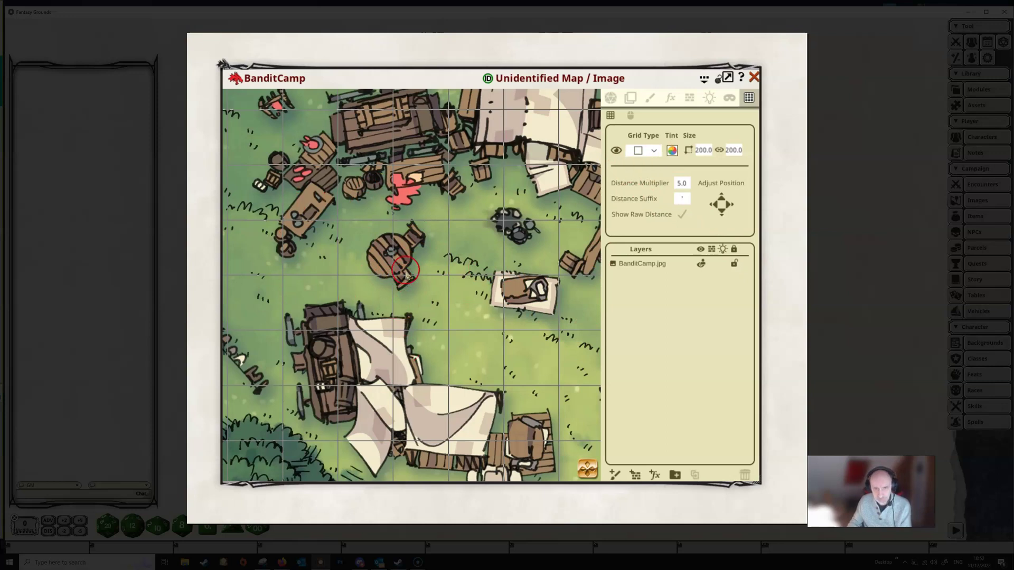
Inspect the resized grid against the camp's objects, and toggle the grid off and back on to compare
left_click_drag(486, 235, 408, 152)
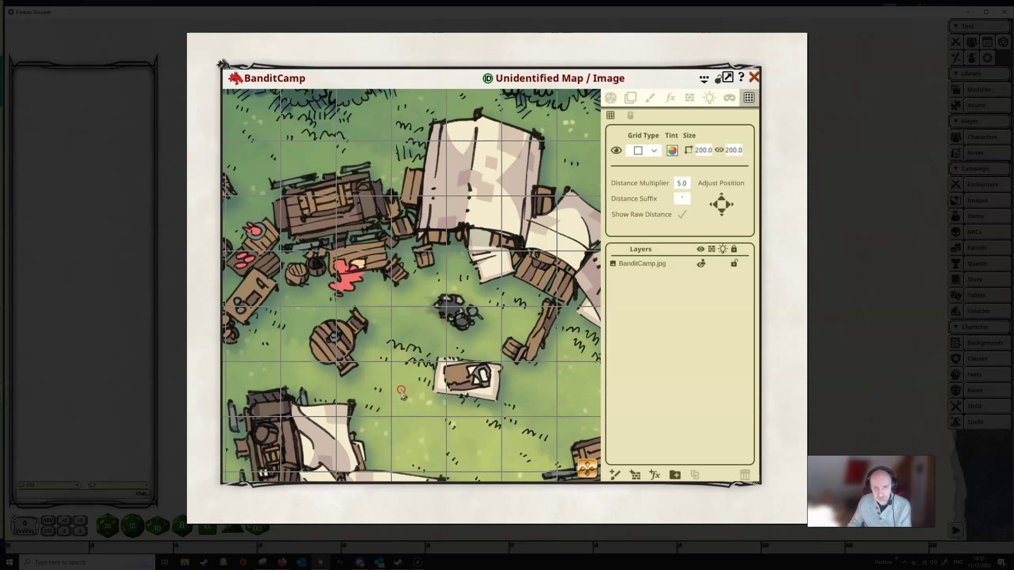
left_click_drag(402, 393, 481, 299)
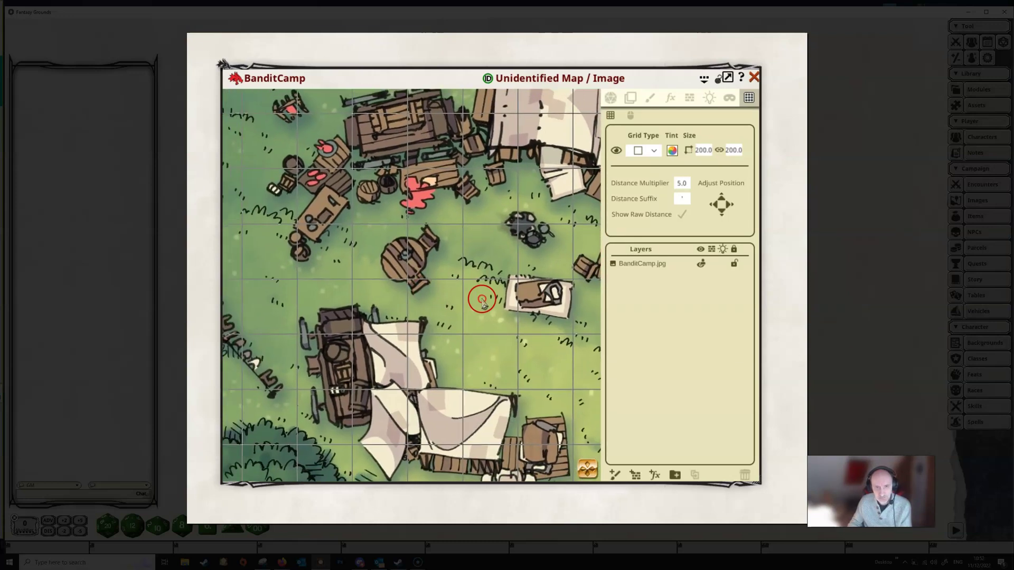
scroll(482, 302, "down", 3)
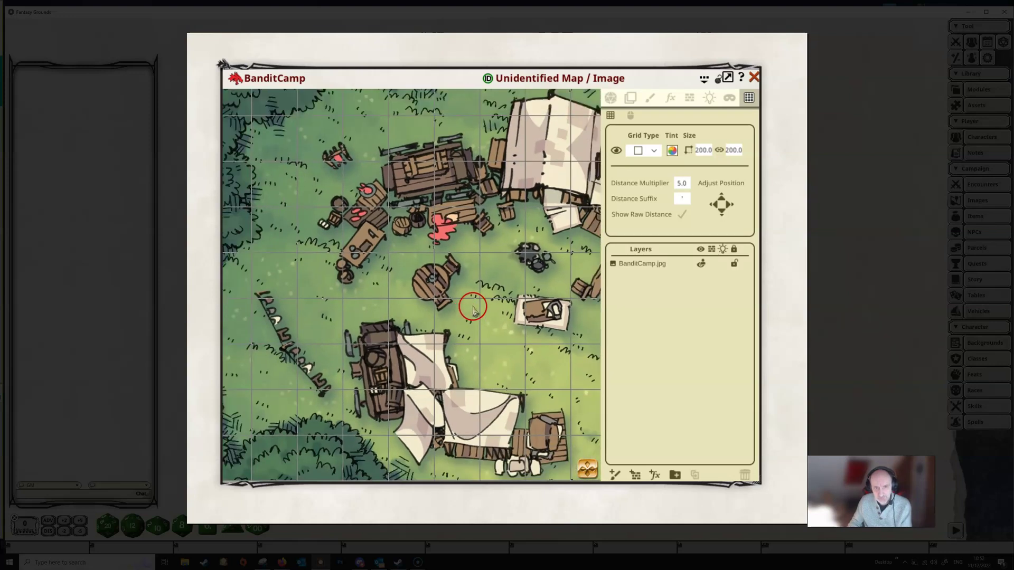
scroll(473, 309, "down", 2)
scroll(465, 312, "up", 2)
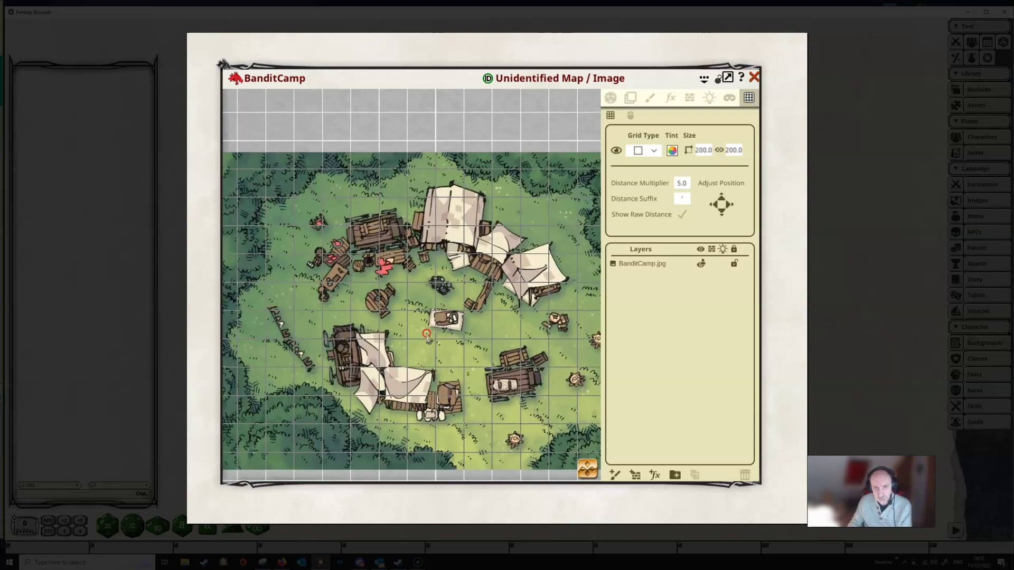
scroll(427, 334, "up", 4)
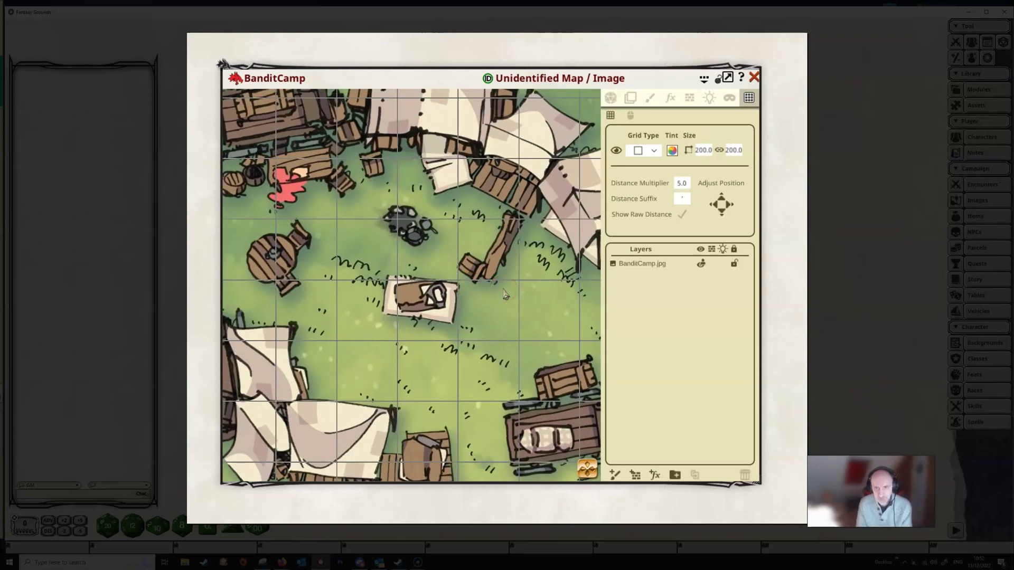
mouse_move(482, 293)
left_mouse_down()
mouse_move(411, 391)
mouse_move(414, 379)
mouse_move(326, 300)
left_mouse_up()
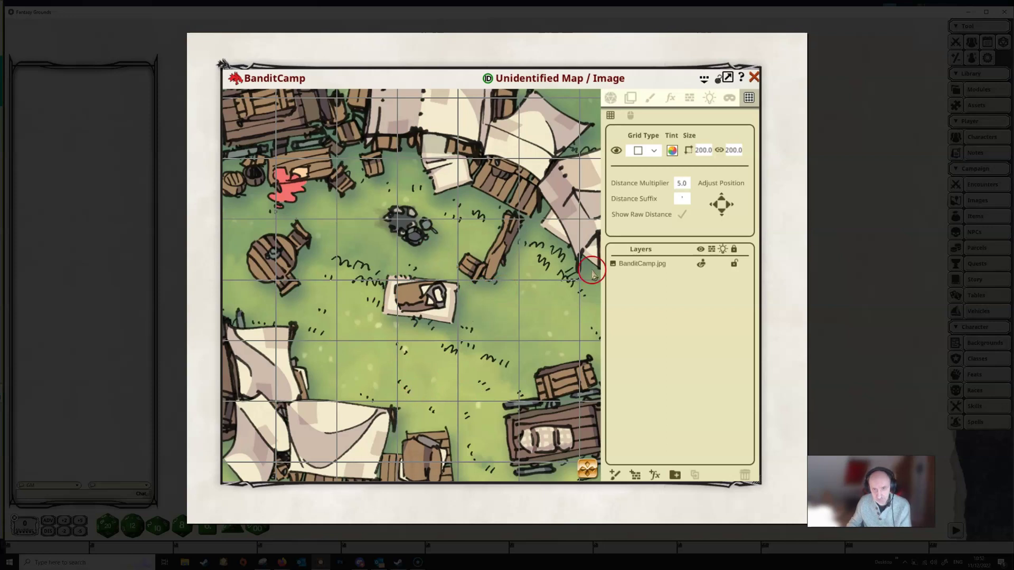
left_click(617, 151)
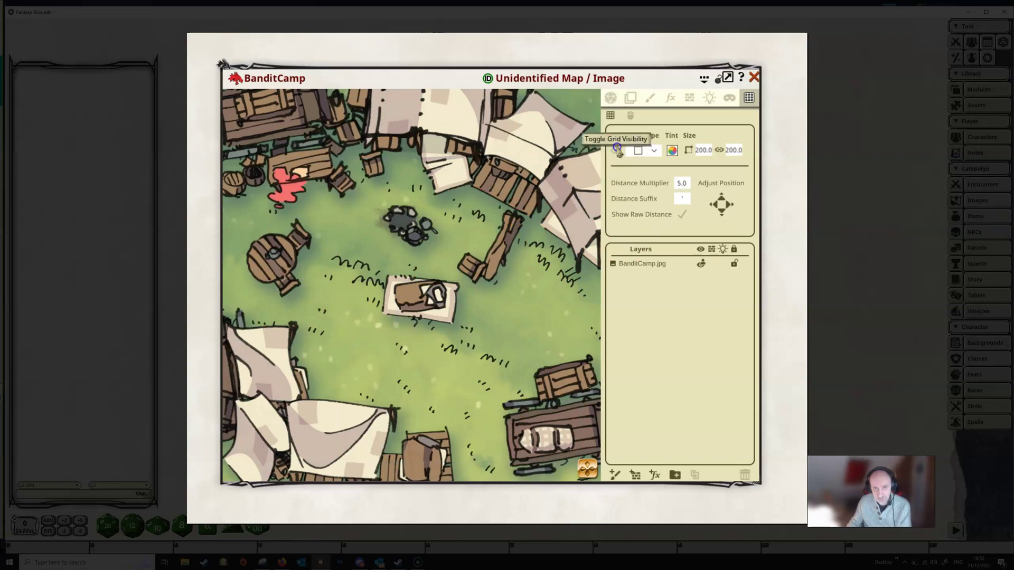
left_click(618, 151)
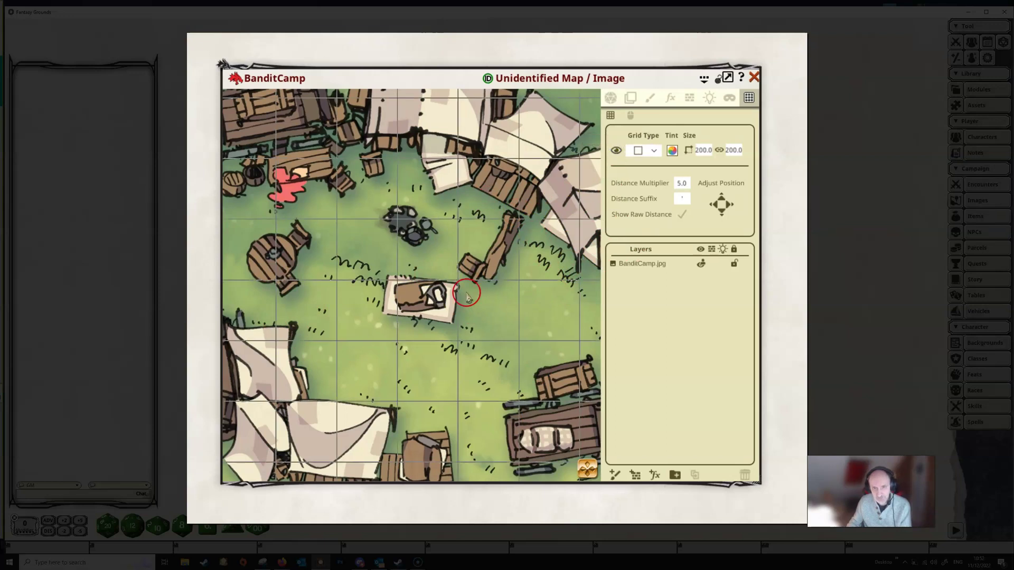
Open the grid's tint color settings and try lowering the alpha to 59, restoring it to 255
left_click(672, 154)
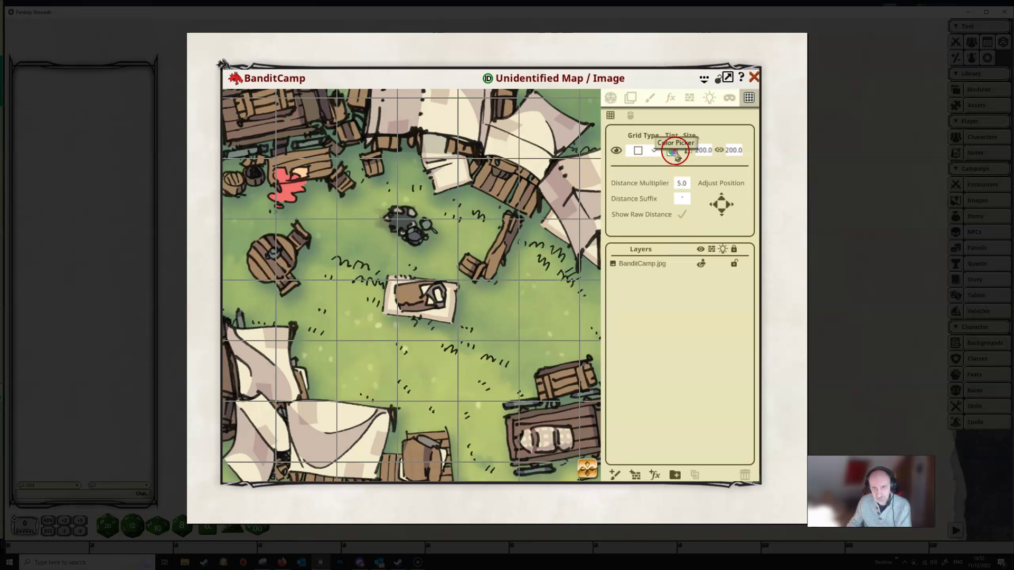
left_click(646, 170)
mouse_move(501, 405)
left_mouse_down()
mouse_move(475, 406)
mouse_move(484, 406)
left_mouse_up()
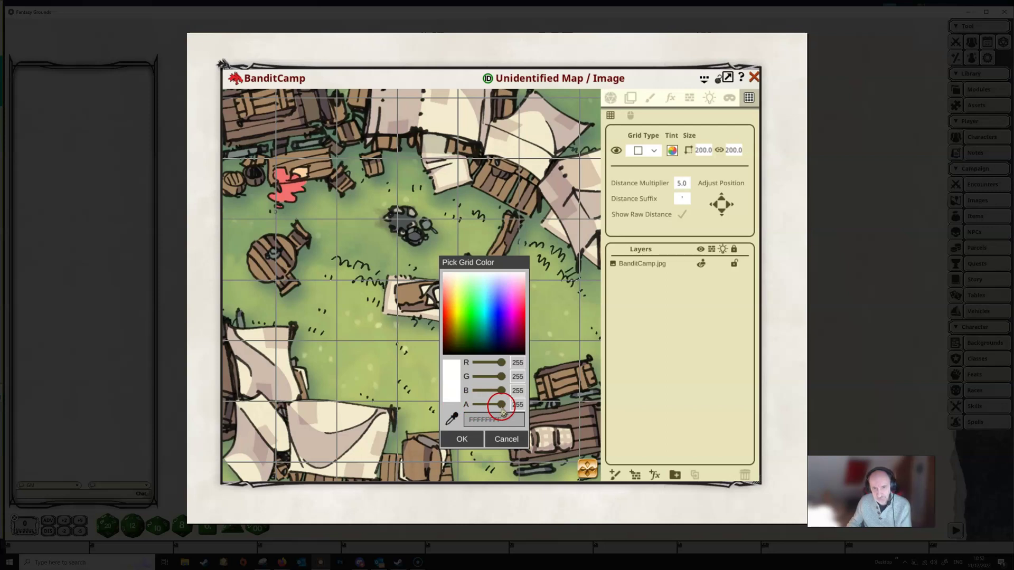
left_click_drag(501, 409, 496, 408)
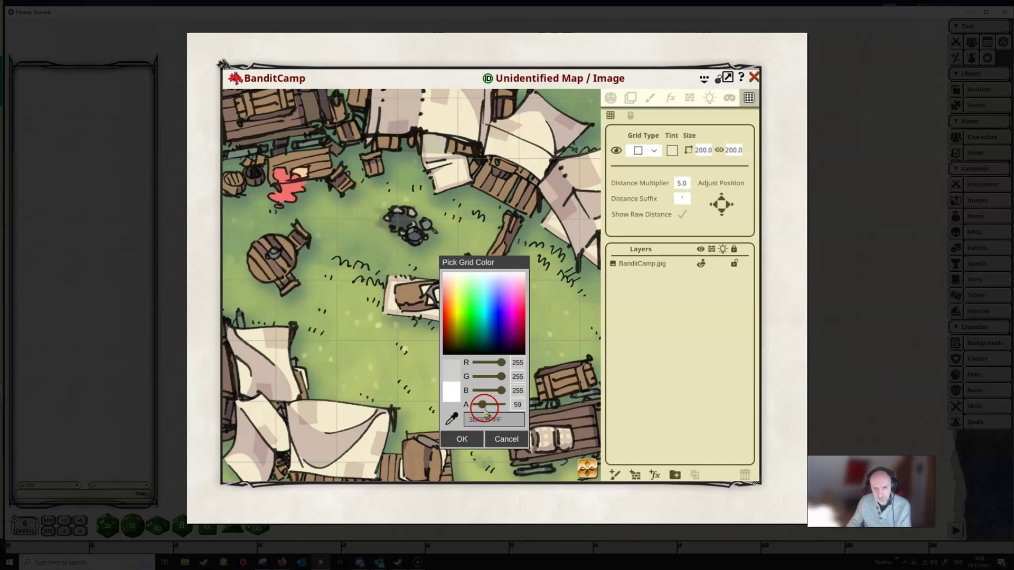
left_click_drag(481, 406, 511, 380)
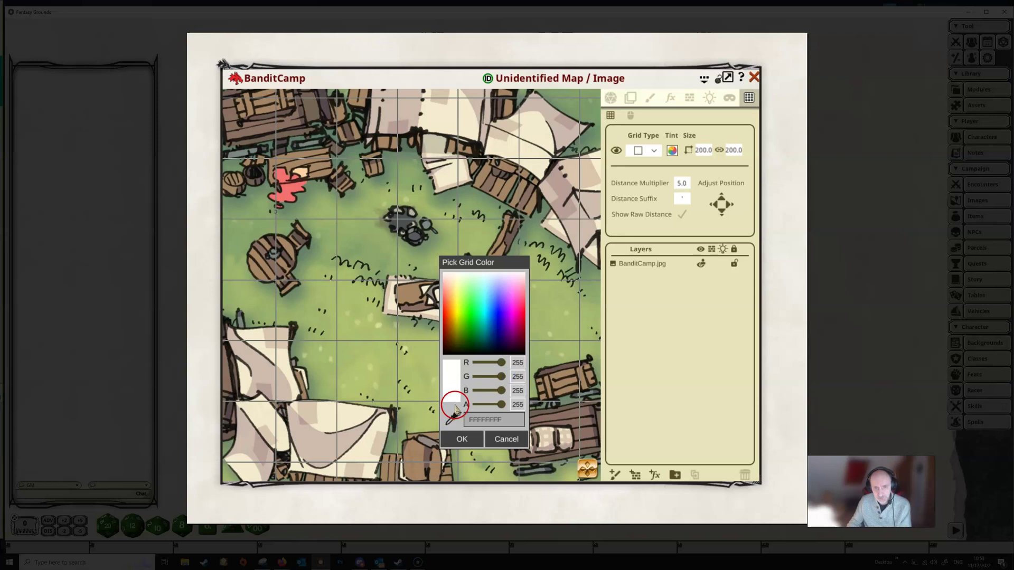
Try blue, green and orange as tints for the grid lines
left_click(496, 330)
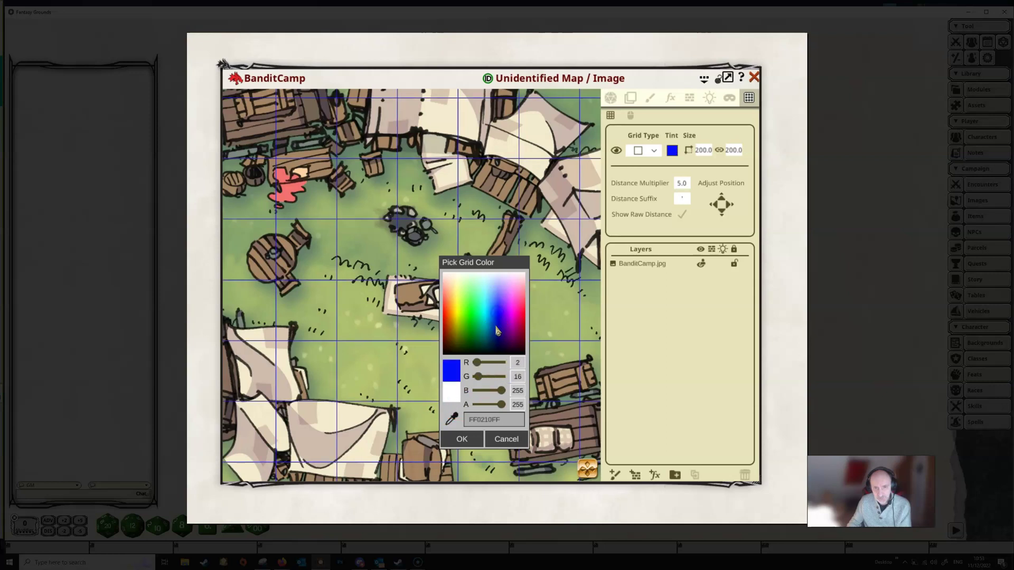
left_click(474, 307)
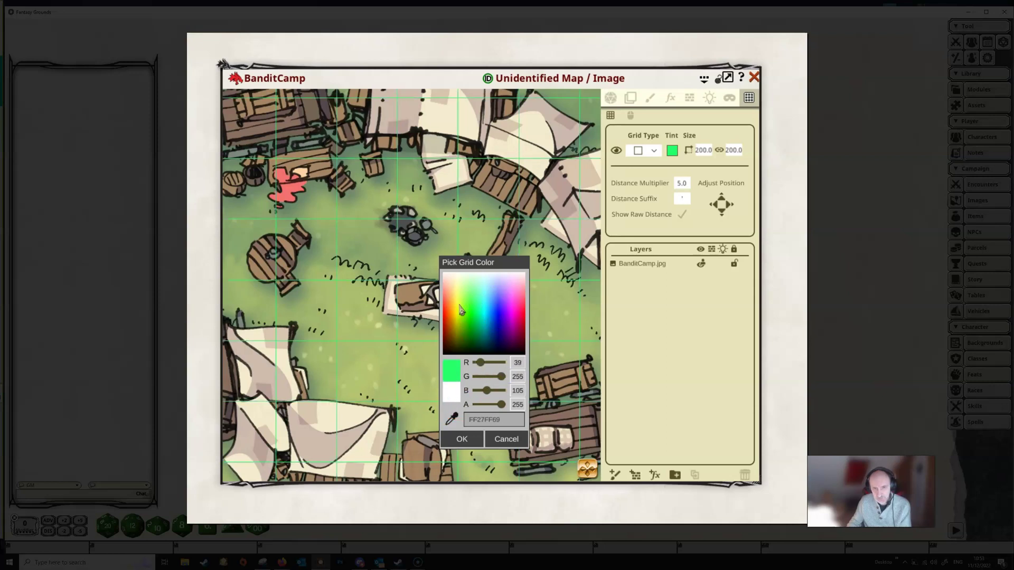
mouse_move(450, 306)
left_mouse_down()
mouse_move(449, 317)
mouse_move(477, 305)
left_mouse_up()
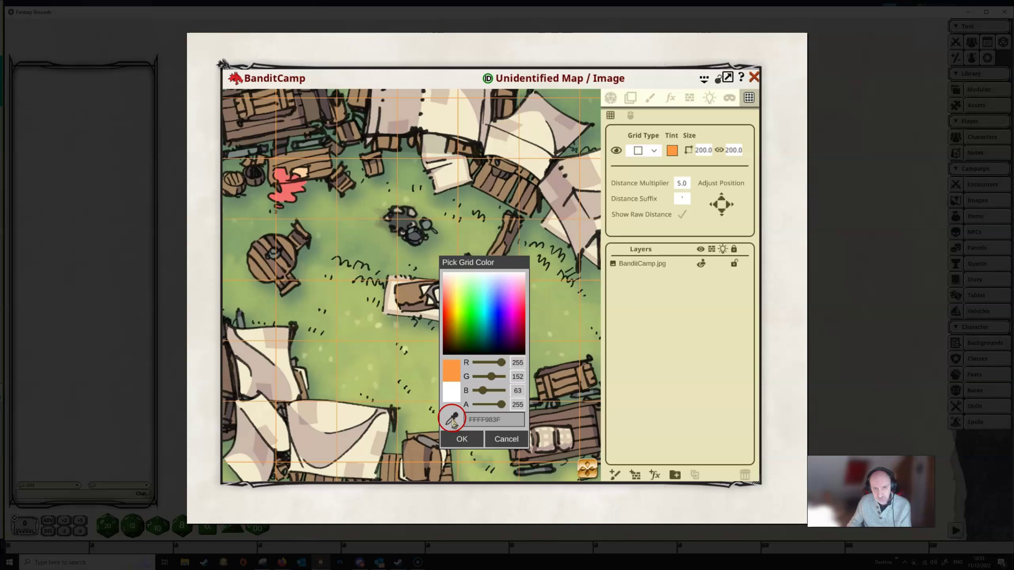
Apply the cream color FFF4EBCE, sampled from a tent with the eyedropper, as the grid tint, and close the BanditCamp map
left_click_drag(453, 423, 346, 417)
left_click(345, 417)
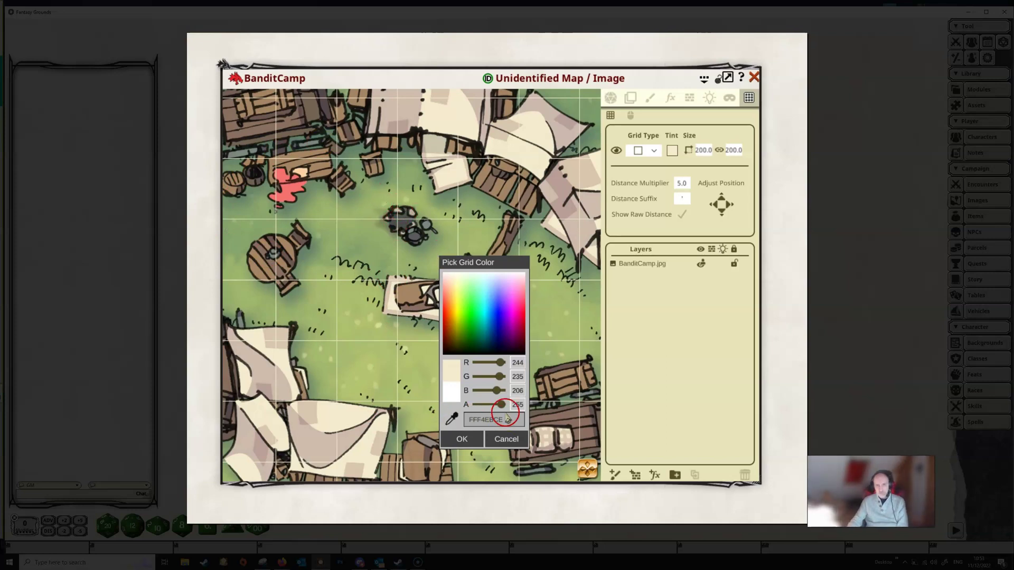
mouse_move(500, 410)
left_mouse_down()
mouse_move(490, 411)
mouse_move(505, 411)
left_mouse_up()
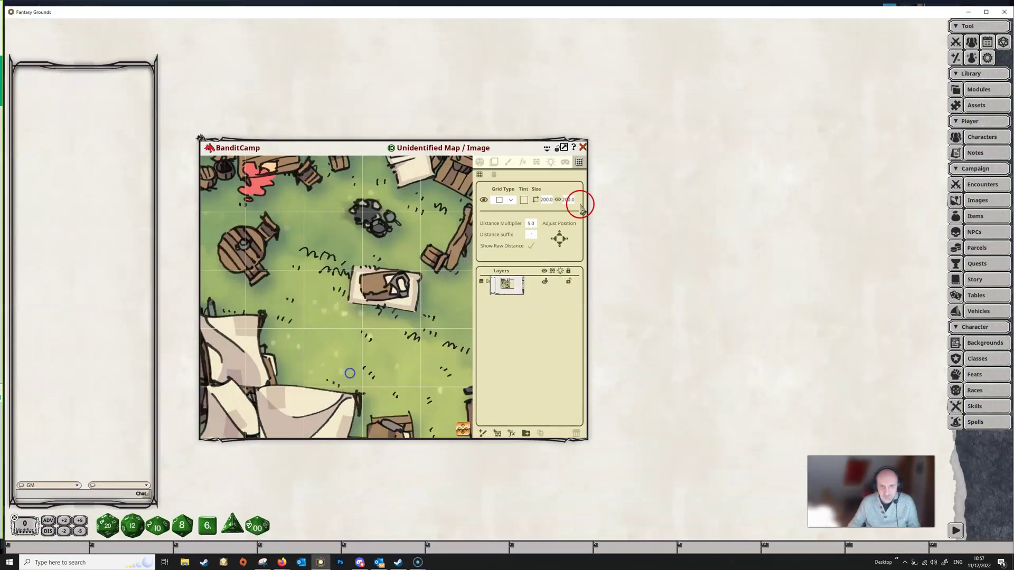
left_click(582, 148)
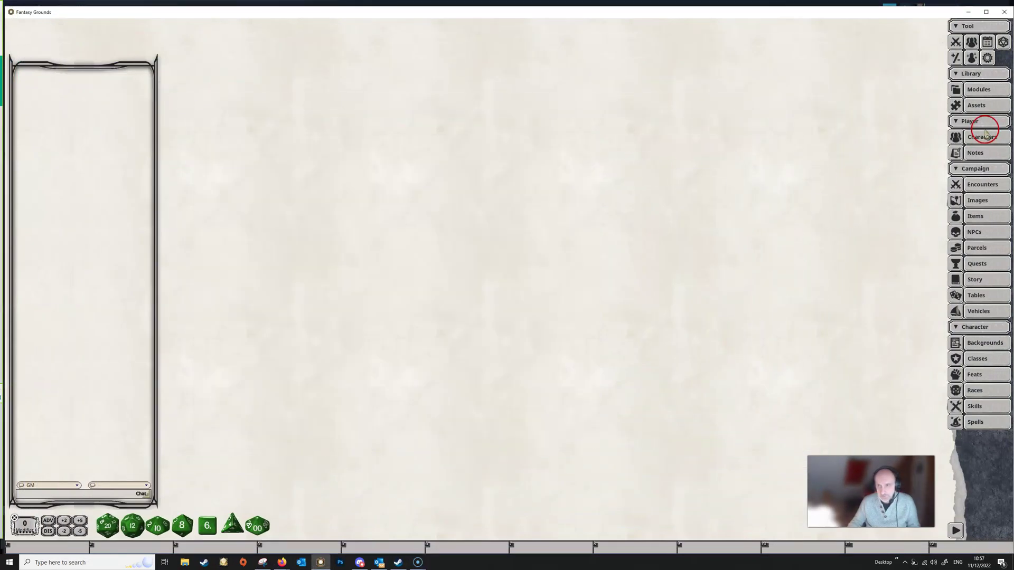
Create an image record from Cragmaw Hideout.jpg in the Data assets folder and close the assets window
left_click(981, 105)
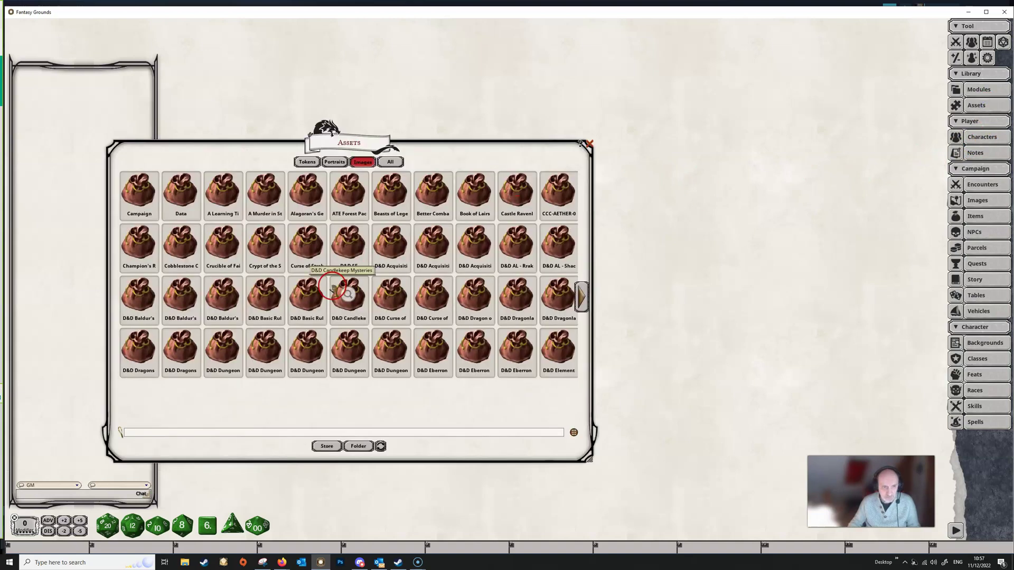
left_click(180, 198)
left_click(182, 218)
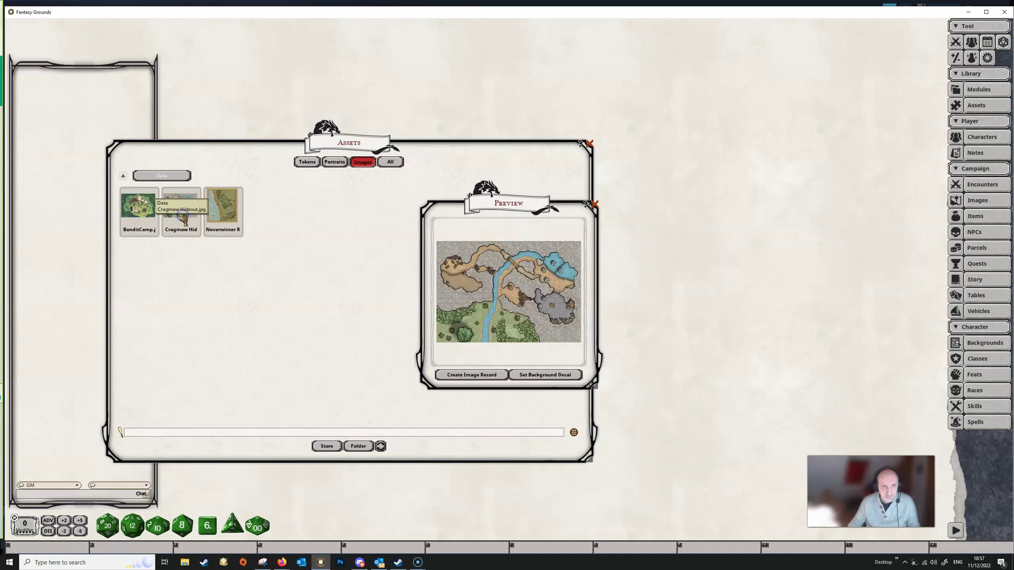
left_click(440, 376)
left_click(465, 375)
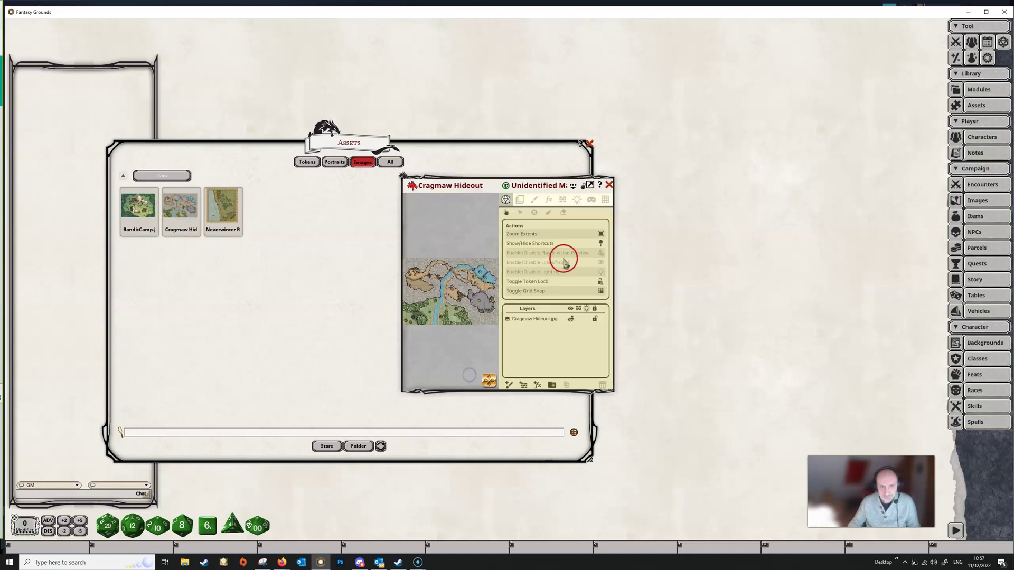
left_click(588, 144)
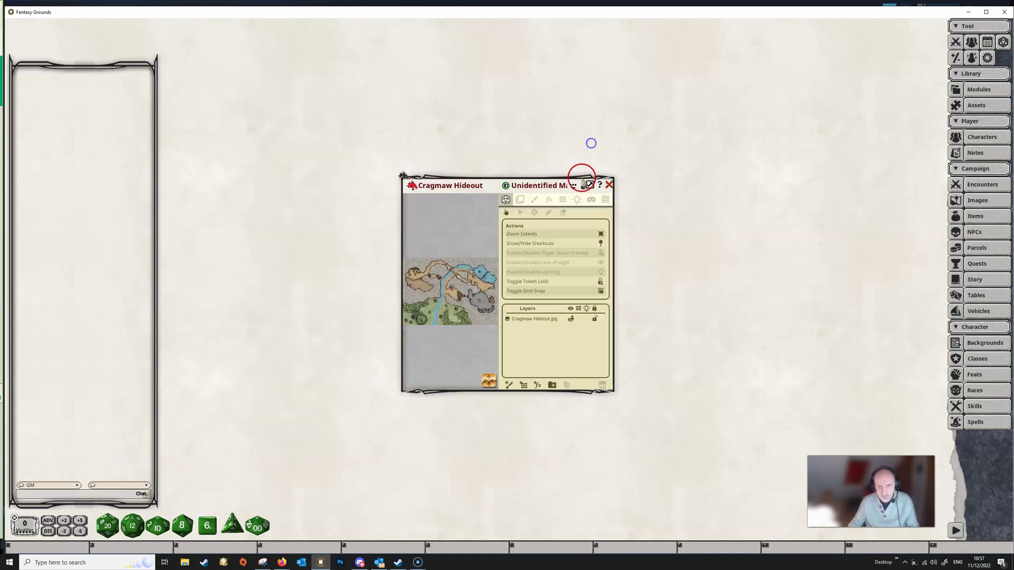
Enlarge and reposition the Cragmaw Hideout map window to inspect the grid printed on the map
scroll(641, 393, "up", 6)
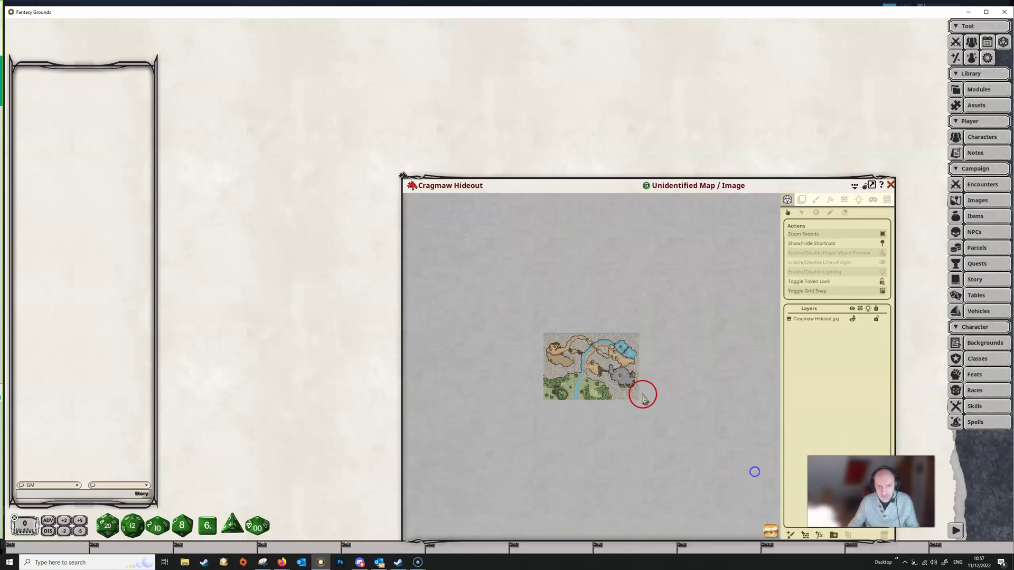
scroll(586, 339, "up", 5)
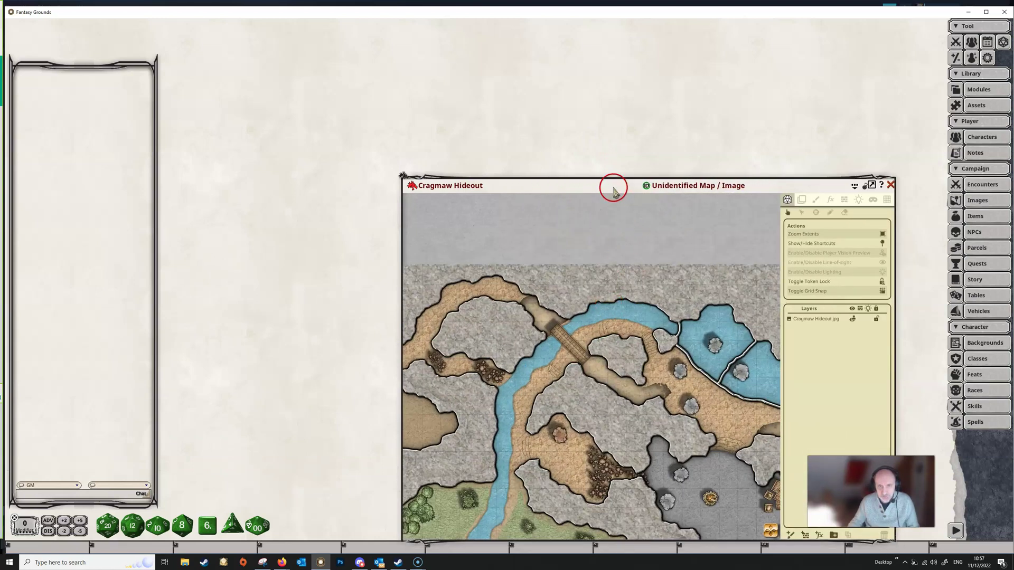
left_click_drag(595, 178, 454, 51)
scroll(457, 281, "up", 6)
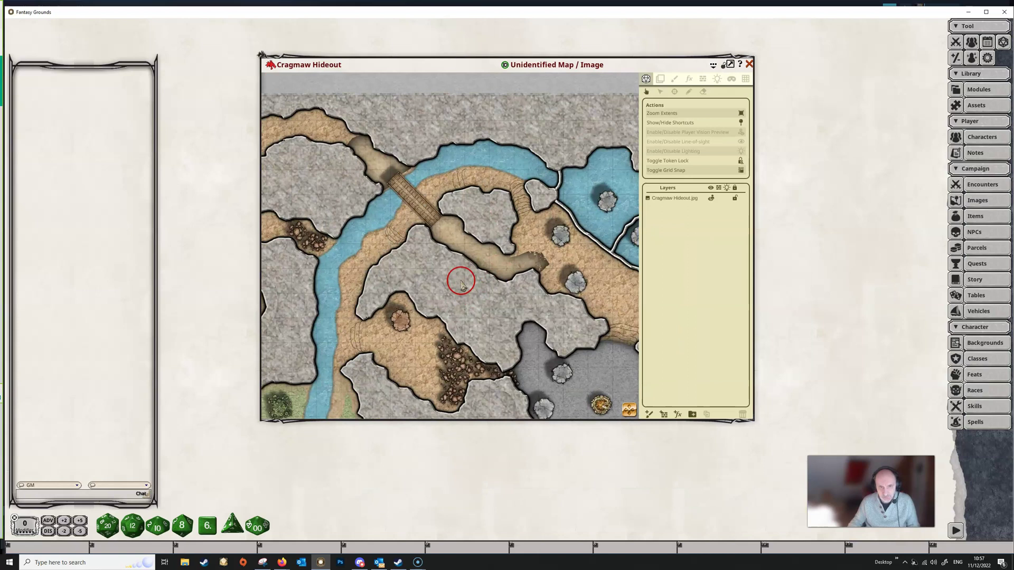
scroll(455, 285, "up", 5)
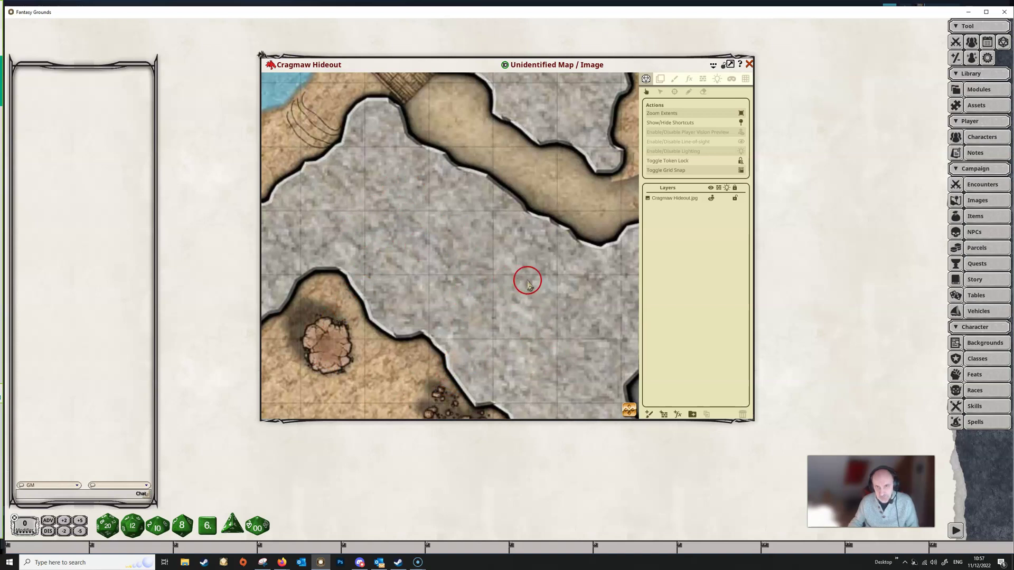
Turn on grid visibility for the Cragmaw Hideout map and compare the overlay with the map's printed squares
left_click(746, 79)
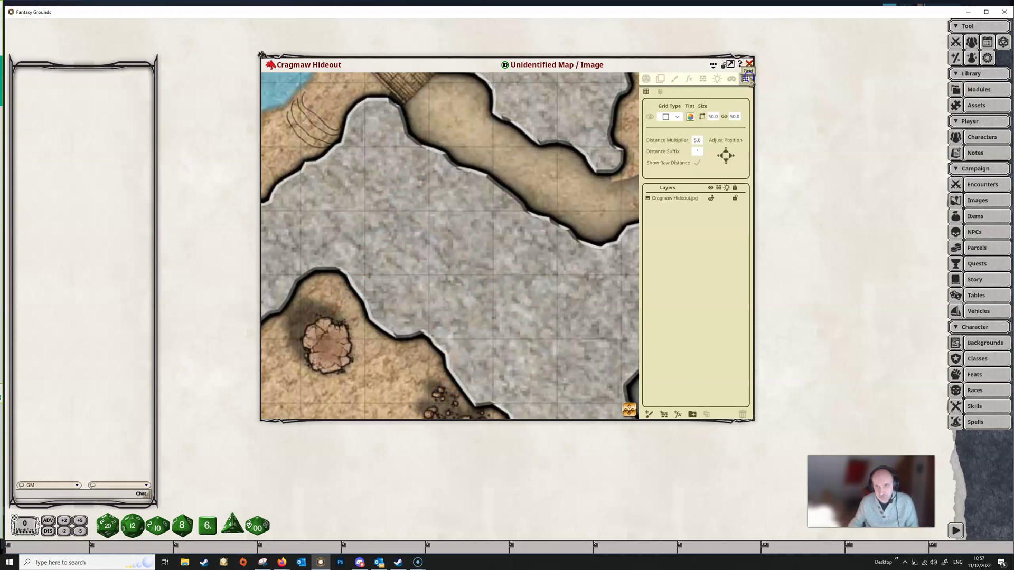
left_click(649, 117)
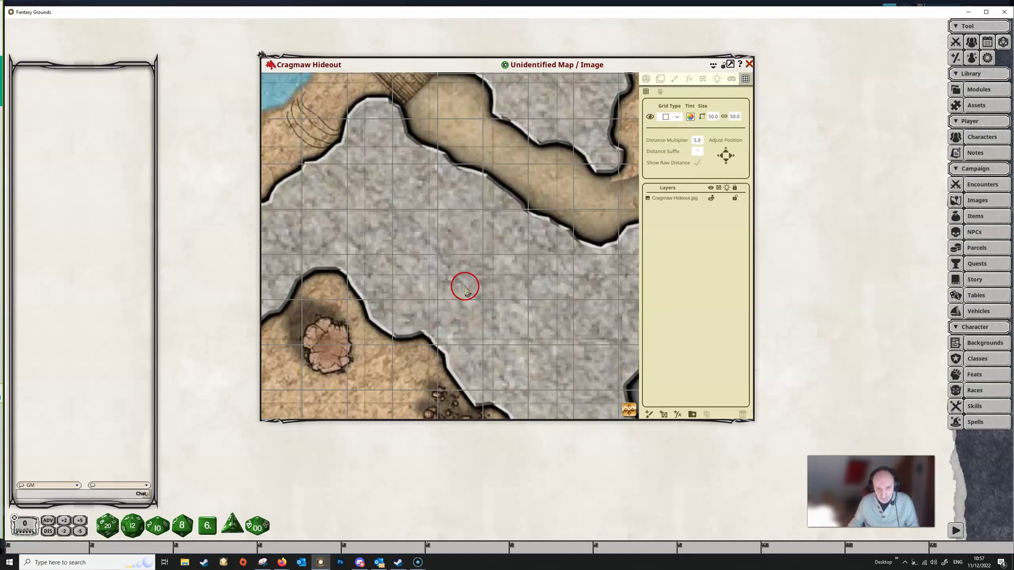
scroll(455, 260, "up", 1)
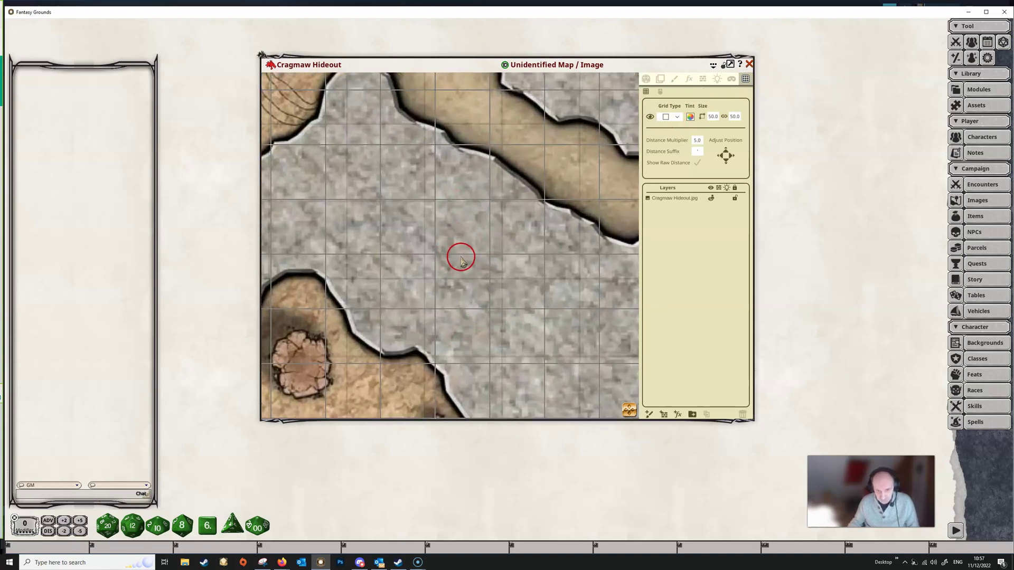
scroll(461, 259, "up", 1)
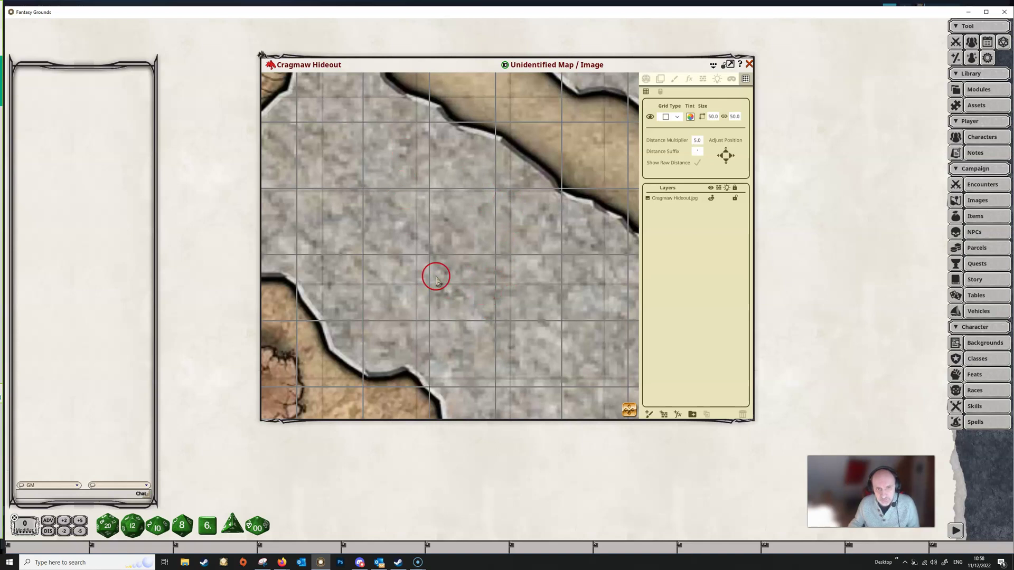
scroll(494, 301, "down", 1)
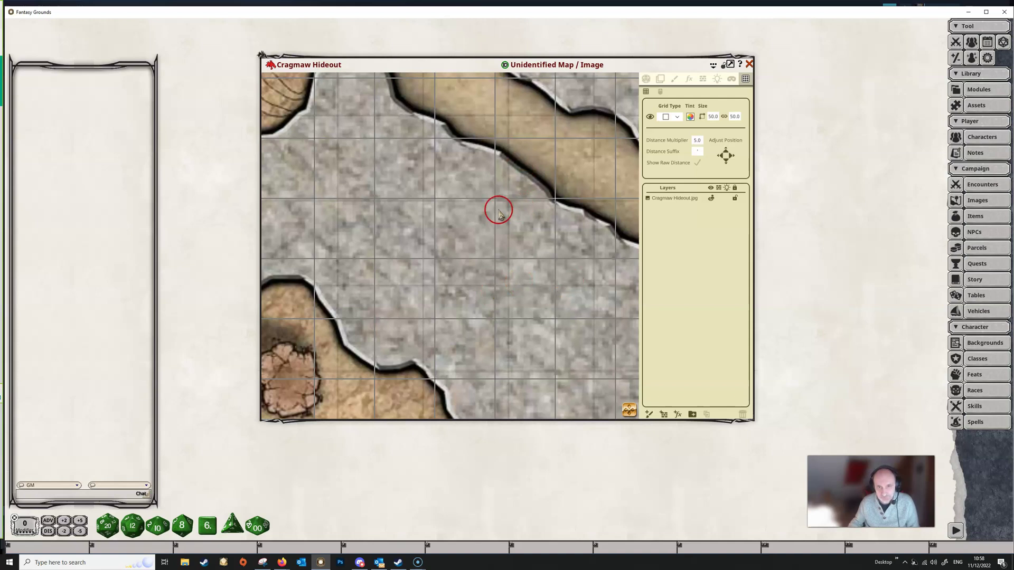
scroll(455, 225, "down", 2)
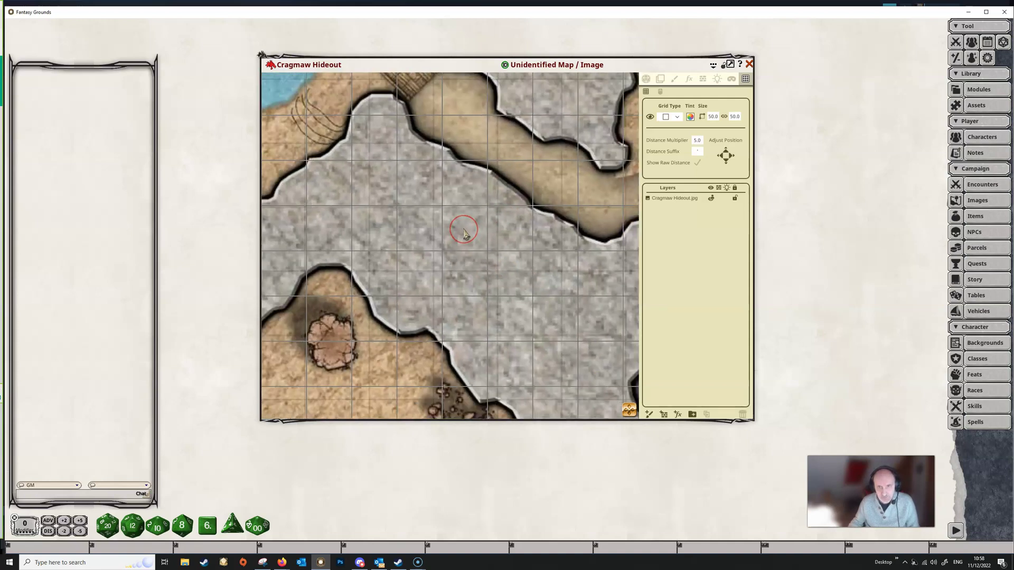
scroll(465, 232, "down", 1)
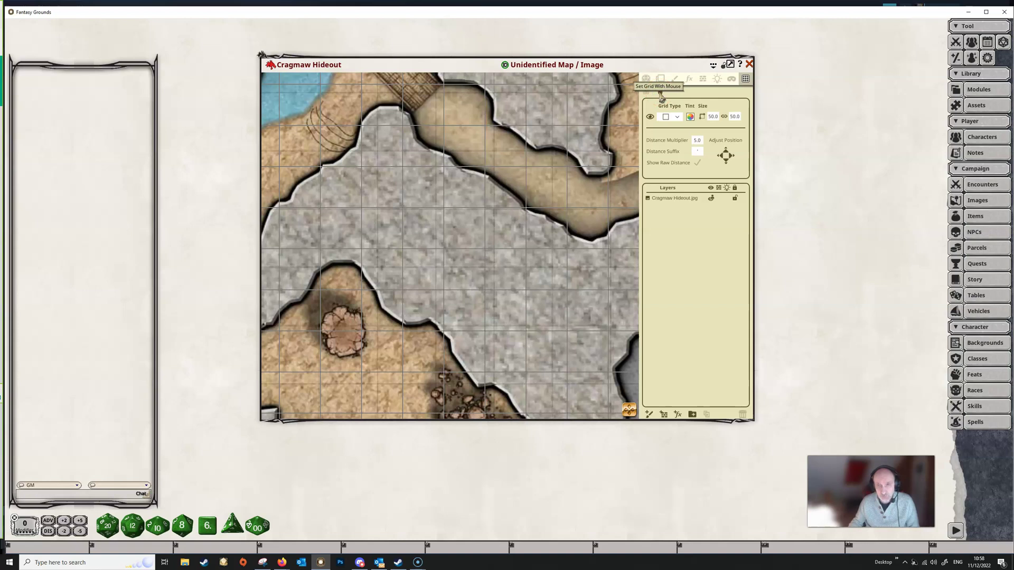
Use Set Grid With Mouse to trace one printed square near the map's centre, giving a grid size of 72
left_click(660, 93)
scroll(450, 267, "up", 2)
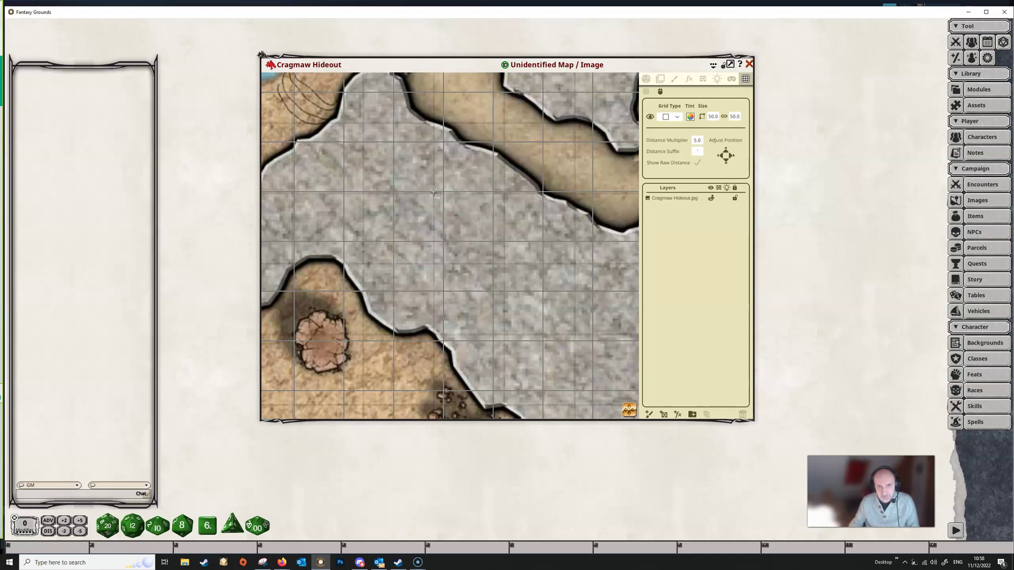
left_click_drag(432, 191, 502, 264)
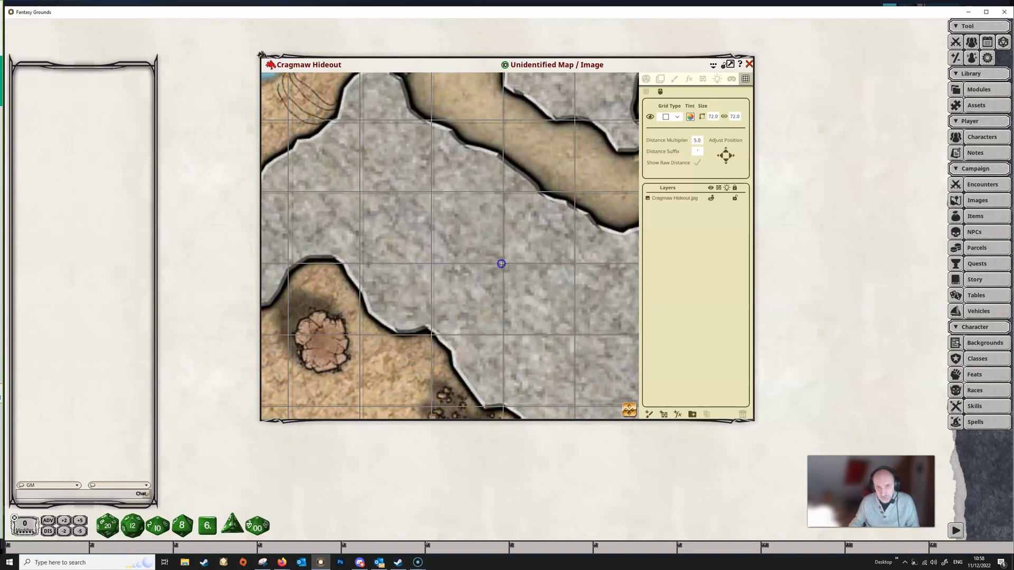
left_click_drag(501, 267, 501, 267)
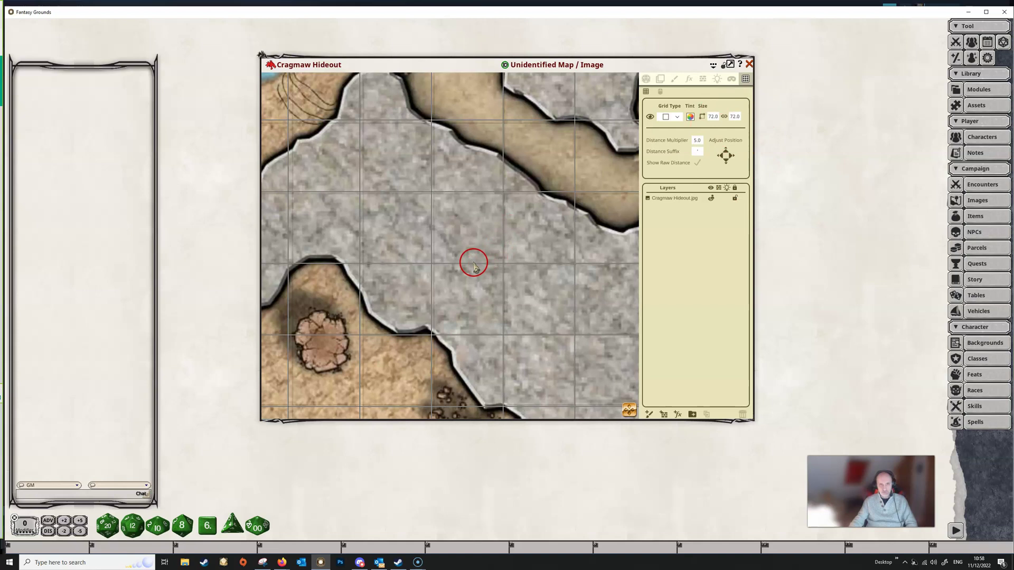
Nudge the grid slightly to the right in fine increments to align its vertical lines with the printed ones
scroll(458, 247, "up", 4)
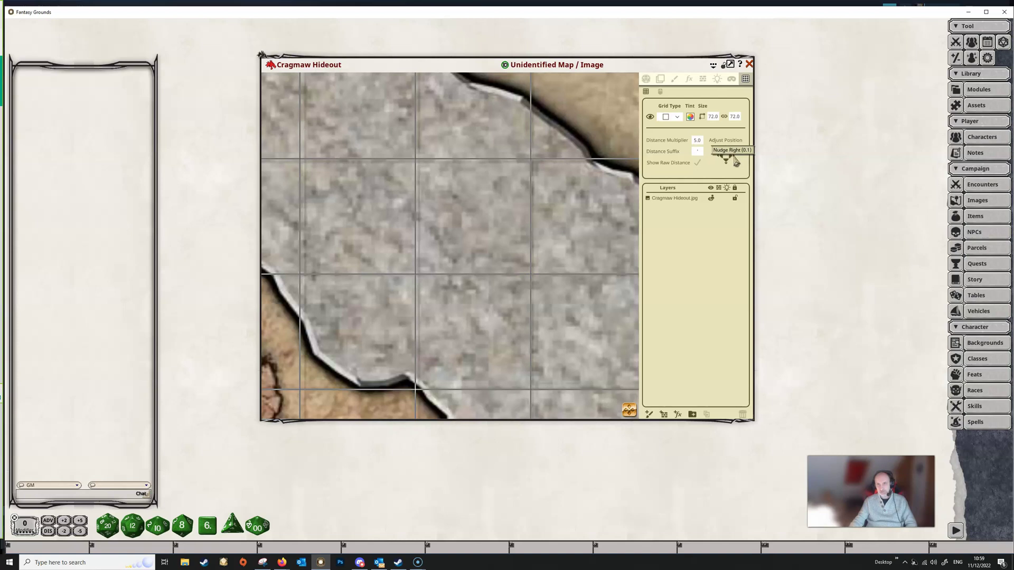
left_click(732, 160)
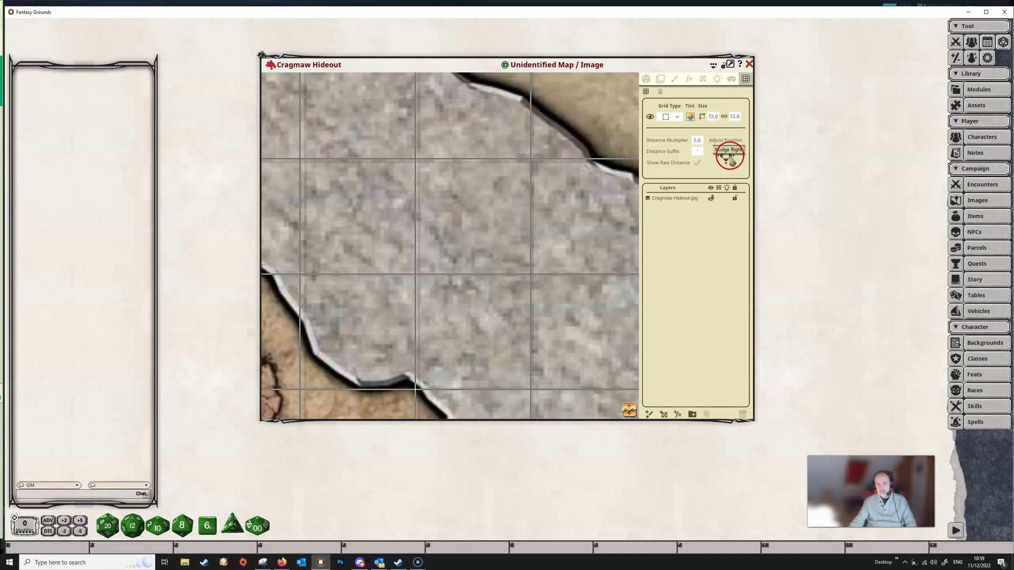
left_click(732, 161)
left_click(731, 161)
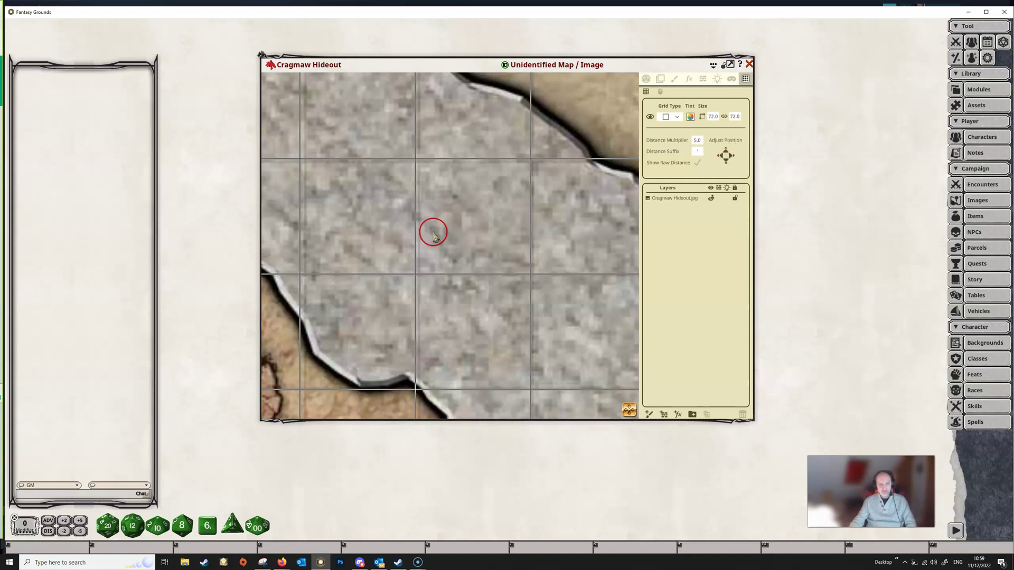
left_click(737, 160)
left_click(728, 168)
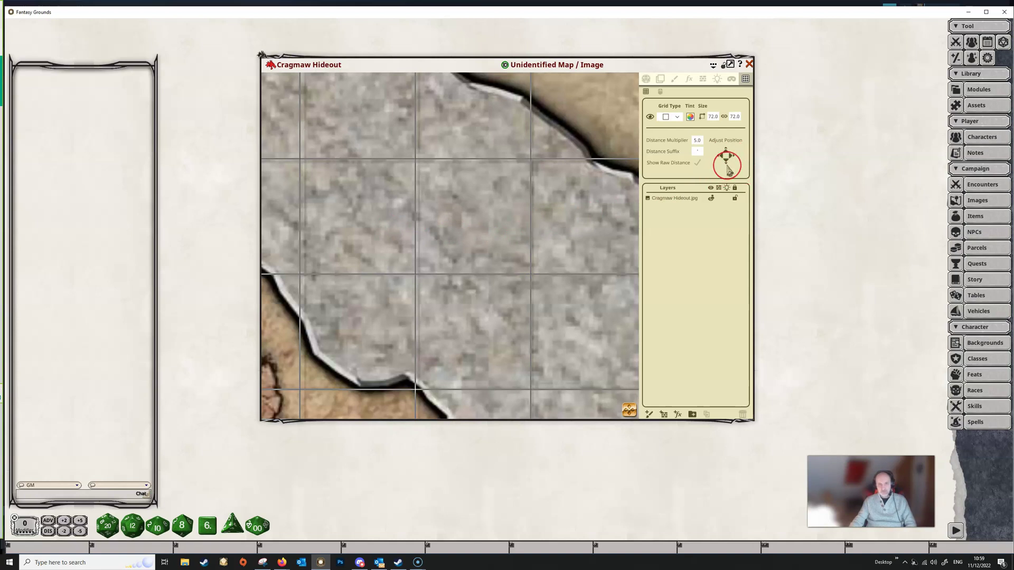
left_click(729, 161)
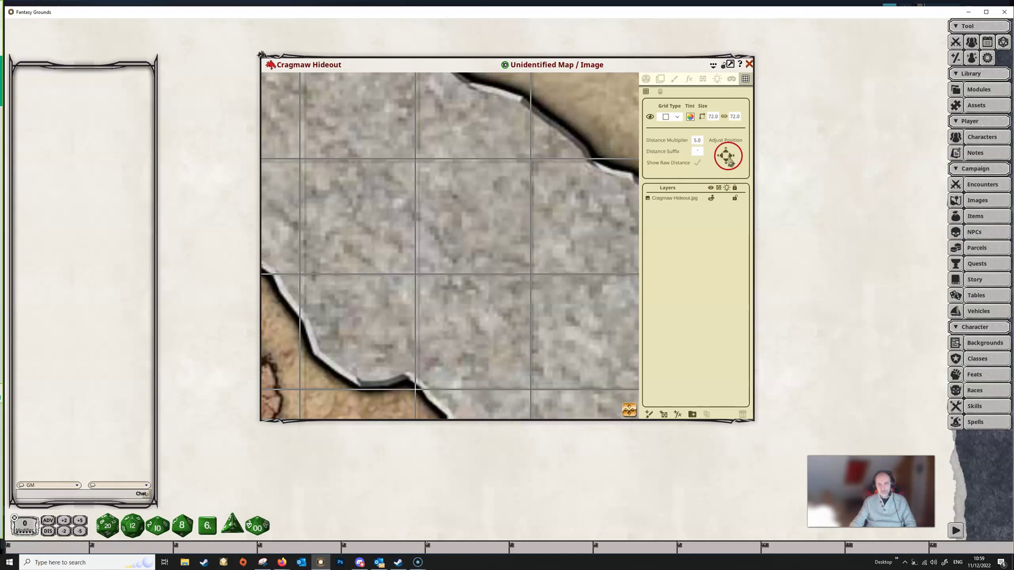
left_click(732, 158)
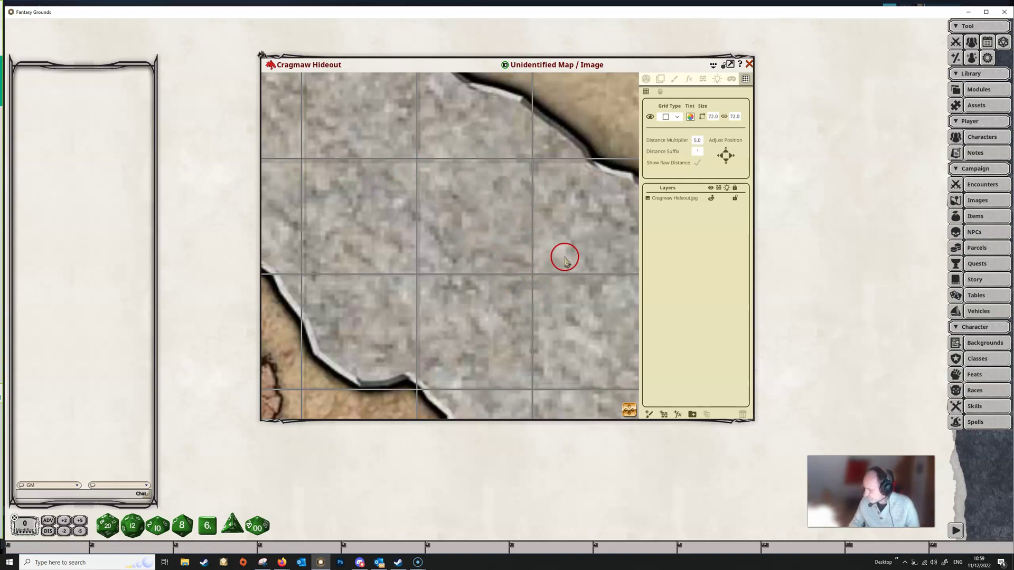
Set the Cragmaw Hideout grid size to 71 and nudge the grid right and down onto the printed lines
left_click(712, 118)
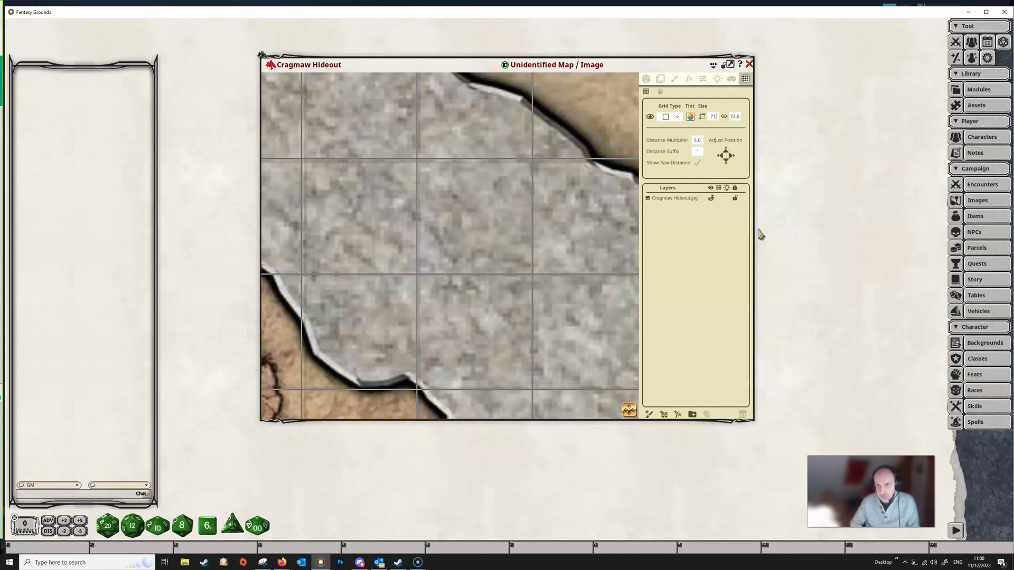
key("Return")
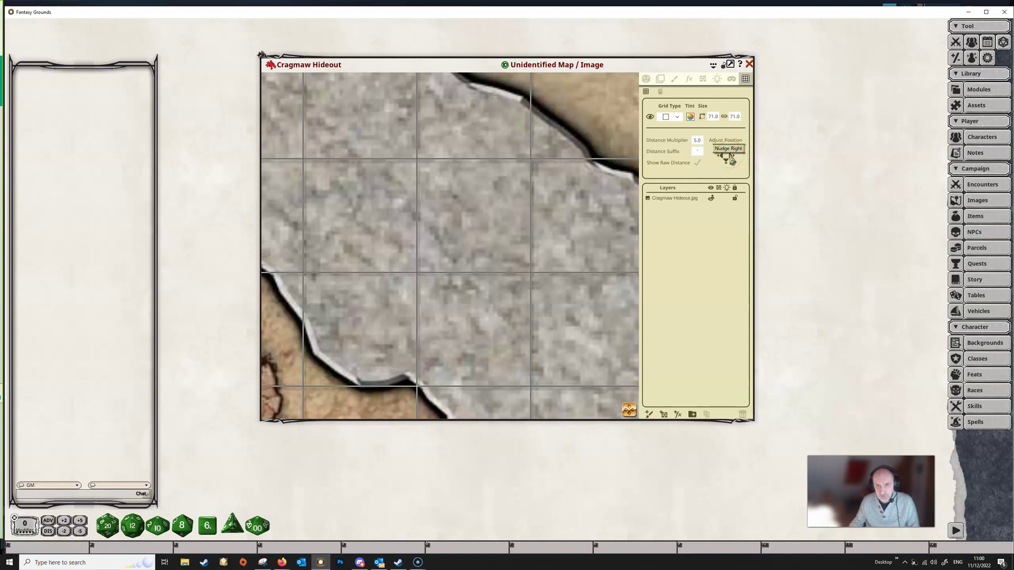
left_click(730, 154)
left_click(727, 162)
left_click(727, 162)
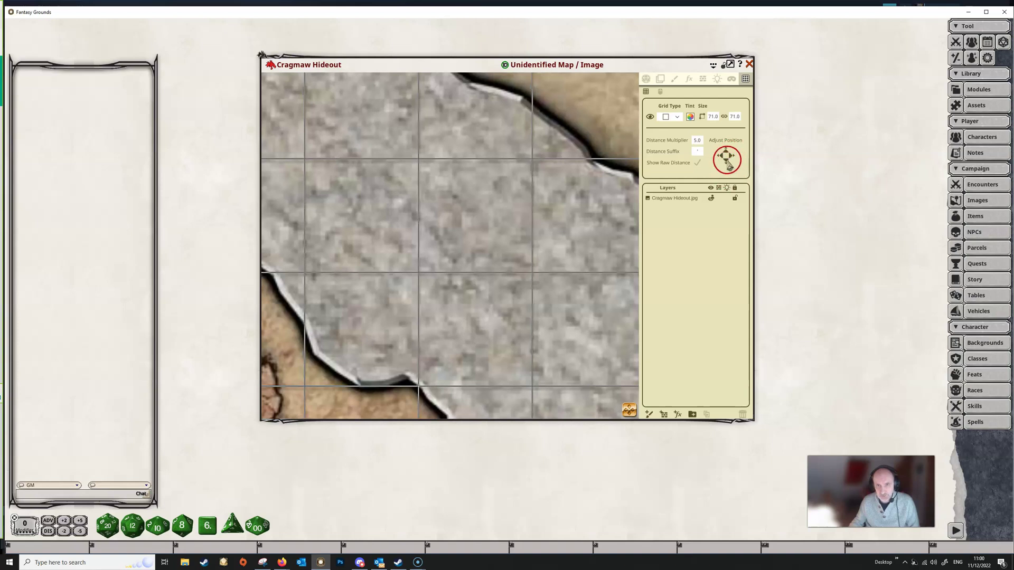
left_click(727, 163)
left_click(727, 162)
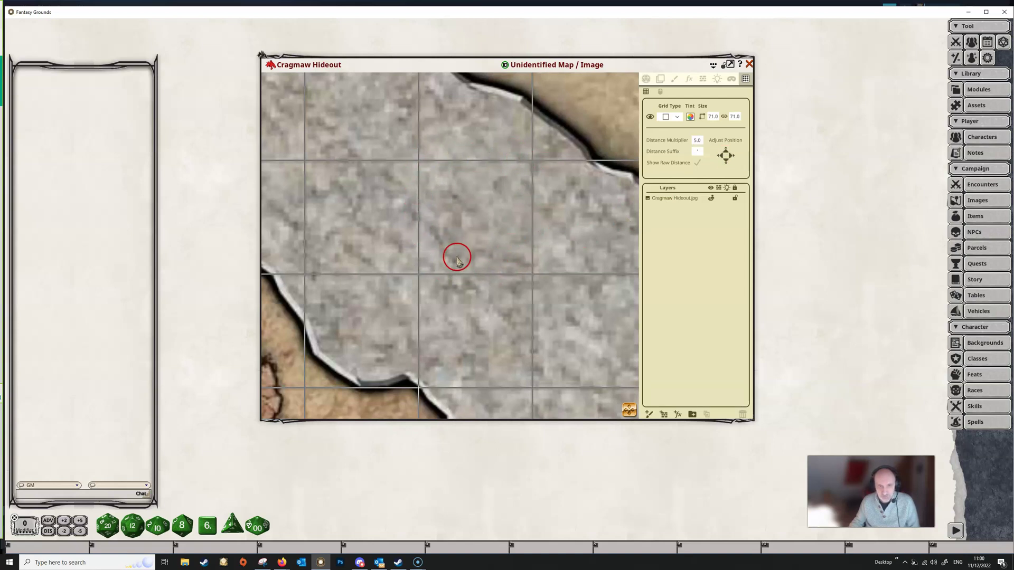
Check the grid's alignment around the river in the map's southern area and set the grid size to 71.9
scroll(457, 259, "down", 10)
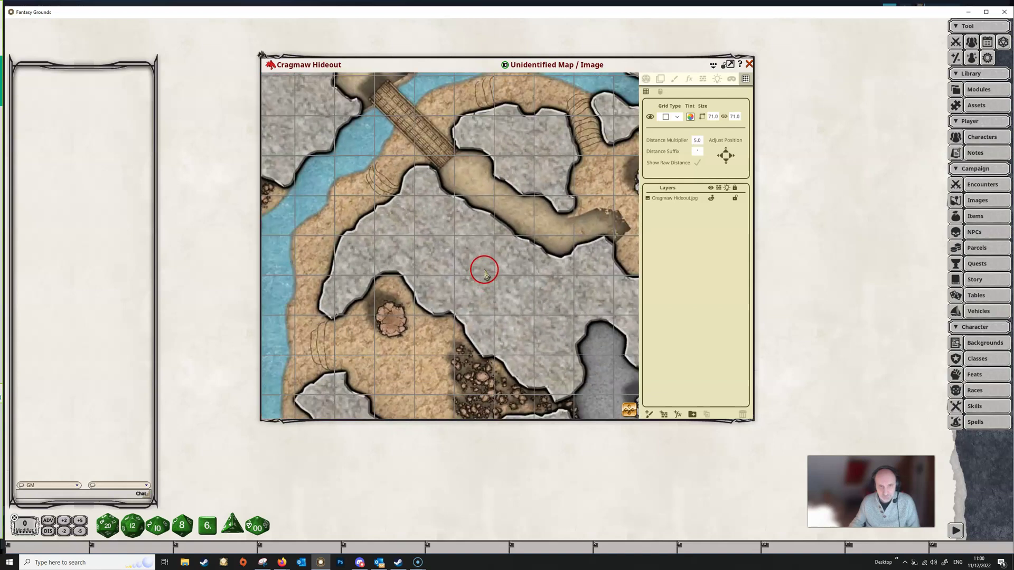
scroll(426, 346, "down", 6)
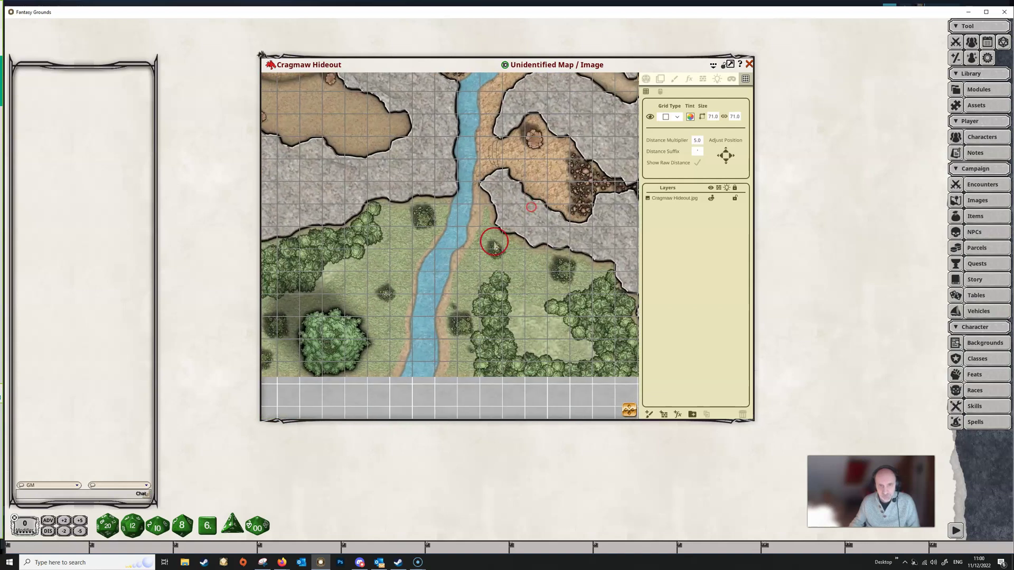
scroll(390, 288, "up", 8)
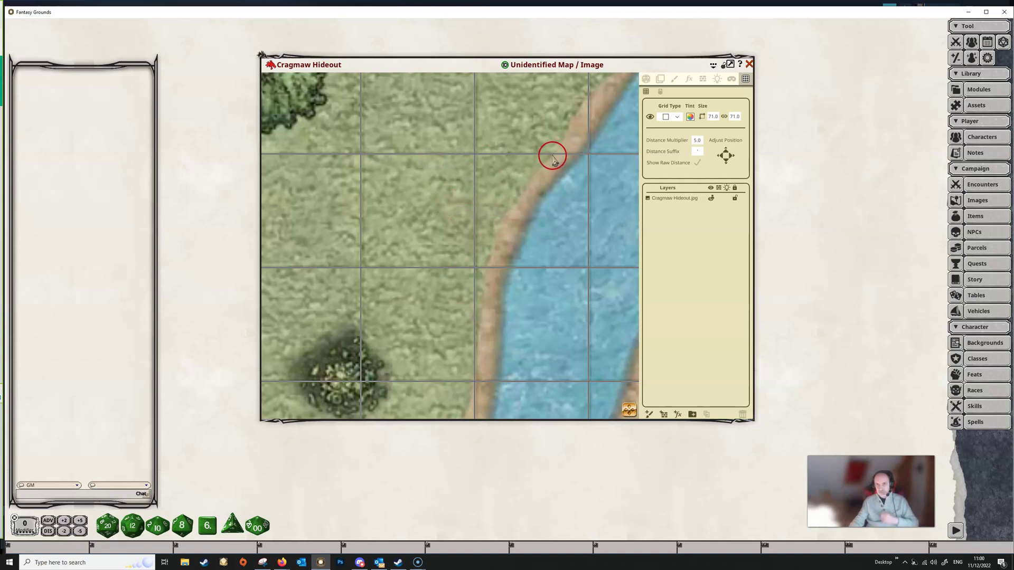
left_click_drag(554, 172, 429, 240)
left_click_drag(590, 162, 446, 241)
left_click(713, 116)
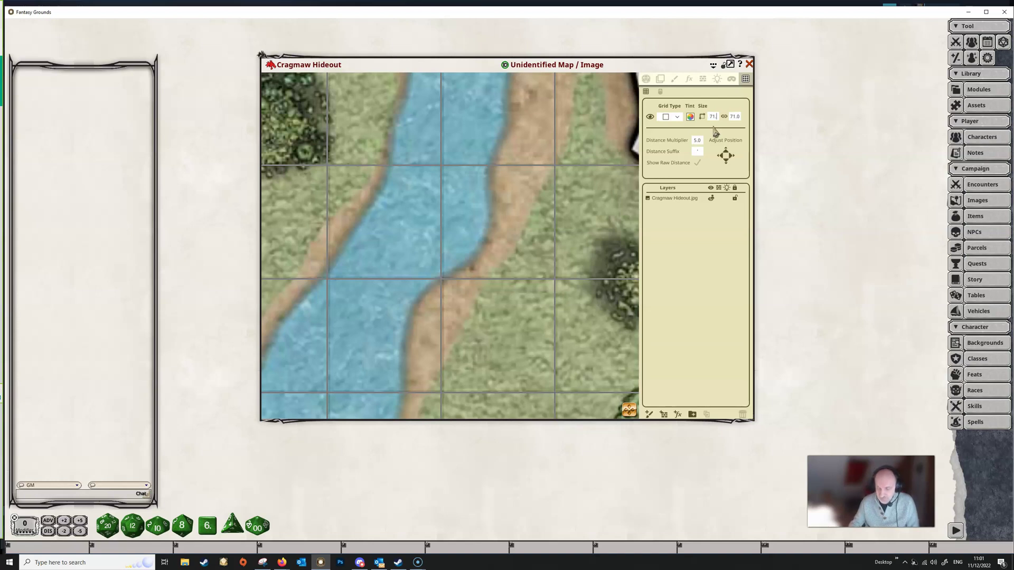
key("Return")
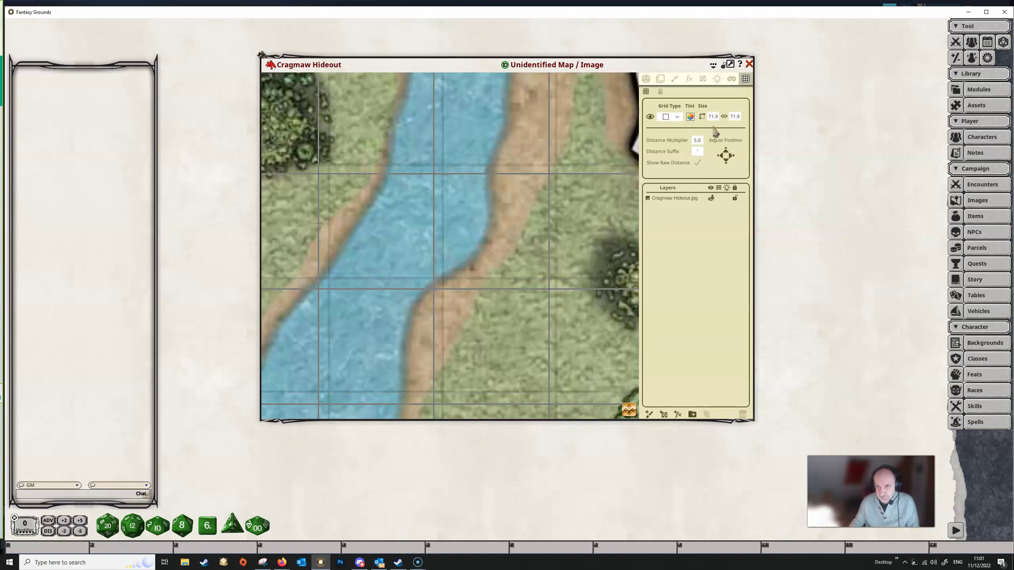
Nudge the grid right and up until its lines meet the printed squares around the river
left_click(731, 163)
left_click(731, 163)
left_click(731, 162)
left_click(732, 163)
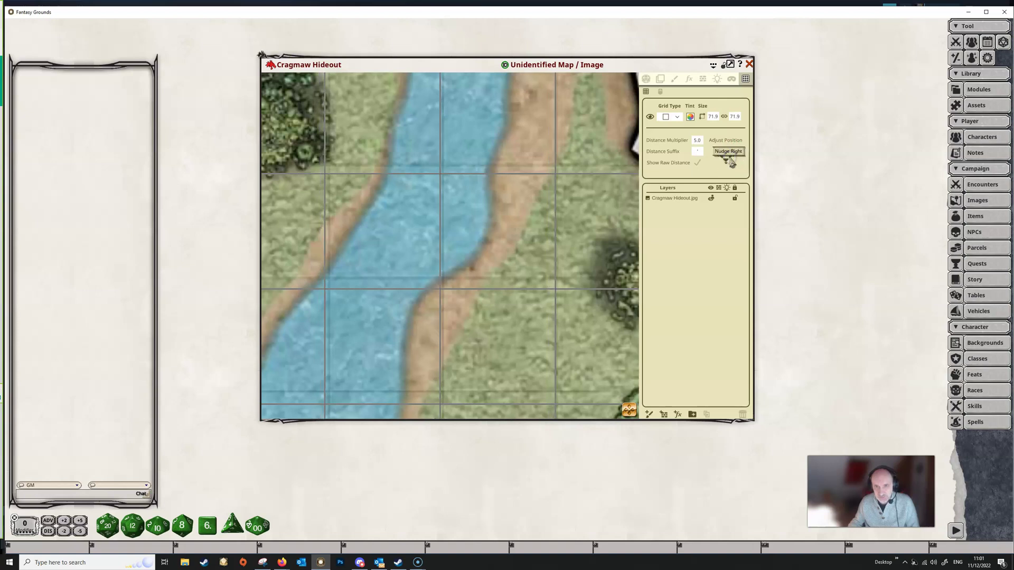
left_click(724, 153)
left_click(724, 153)
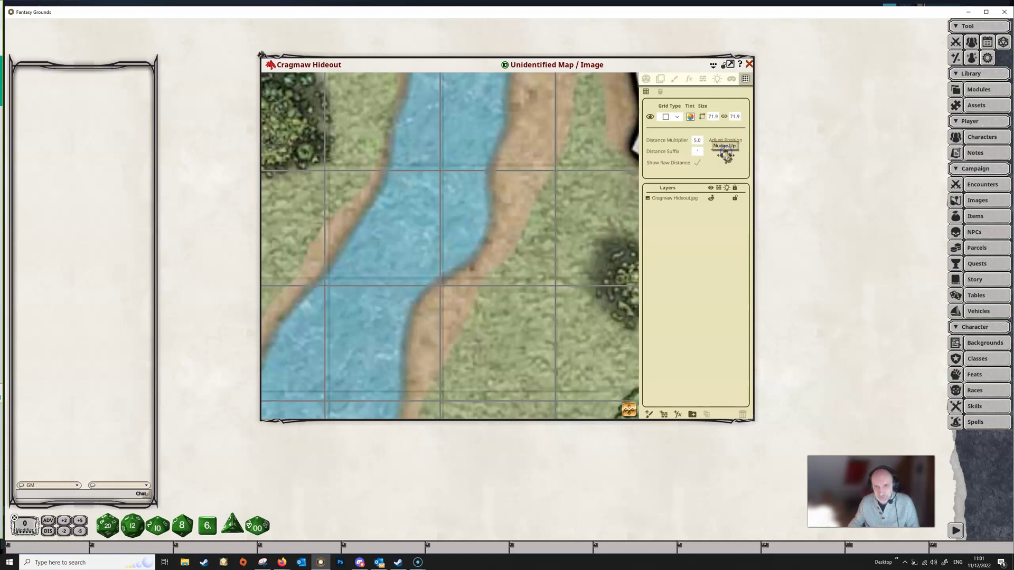
left_click(724, 153)
left_click(724, 154)
left_click(724, 154)
left_click(724, 153)
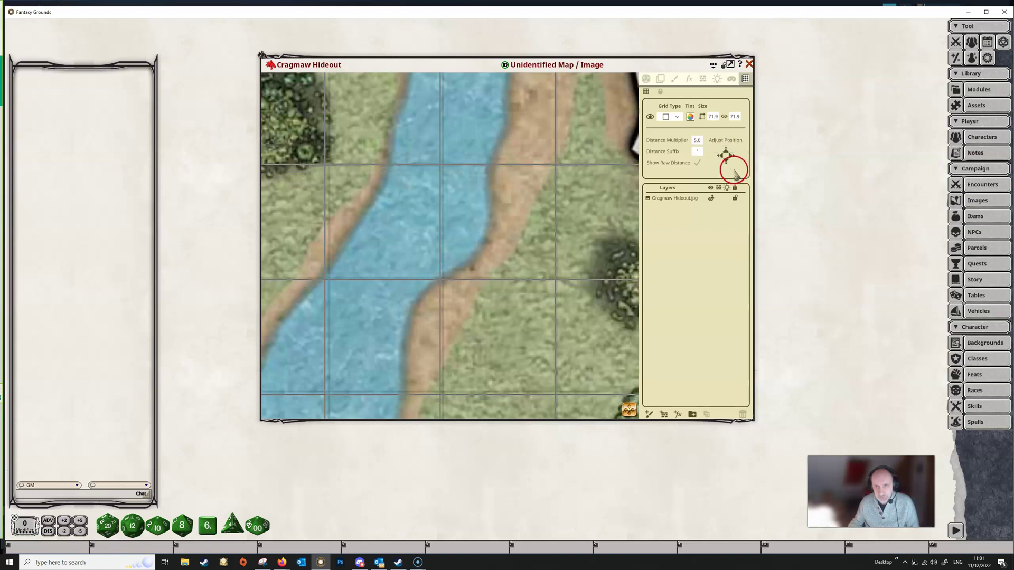
left_click(731, 162)
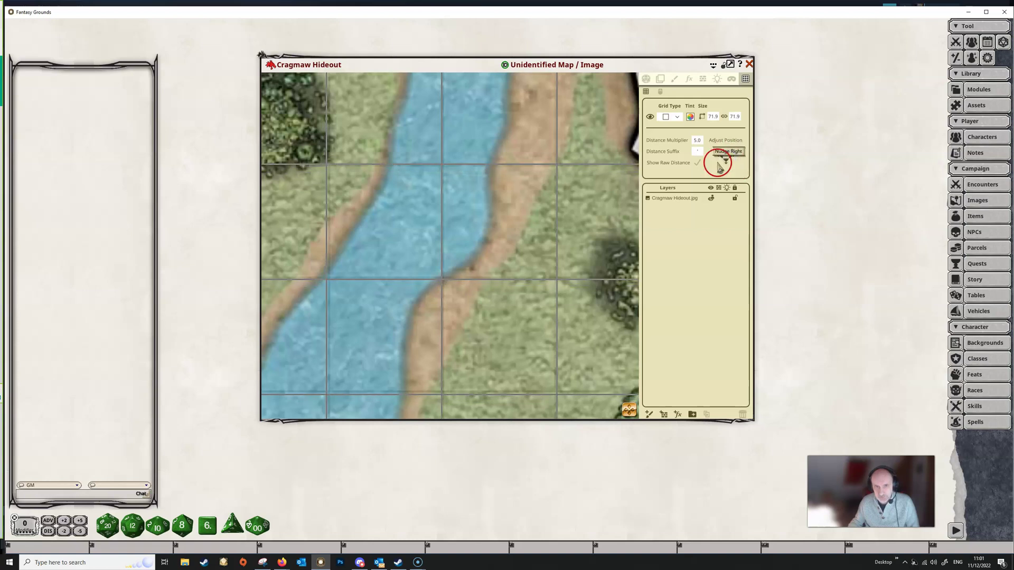
Compare the overlay with the printed lines further along the river and set the grid size to 70.9
scroll(520, 278, "down", 3)
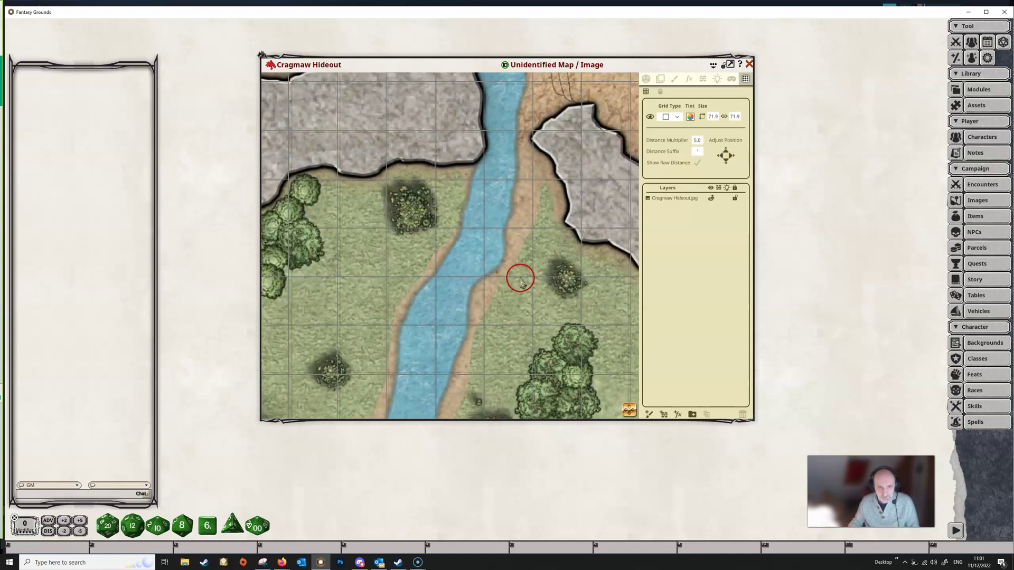
scroll(520, 278, "up", 4)
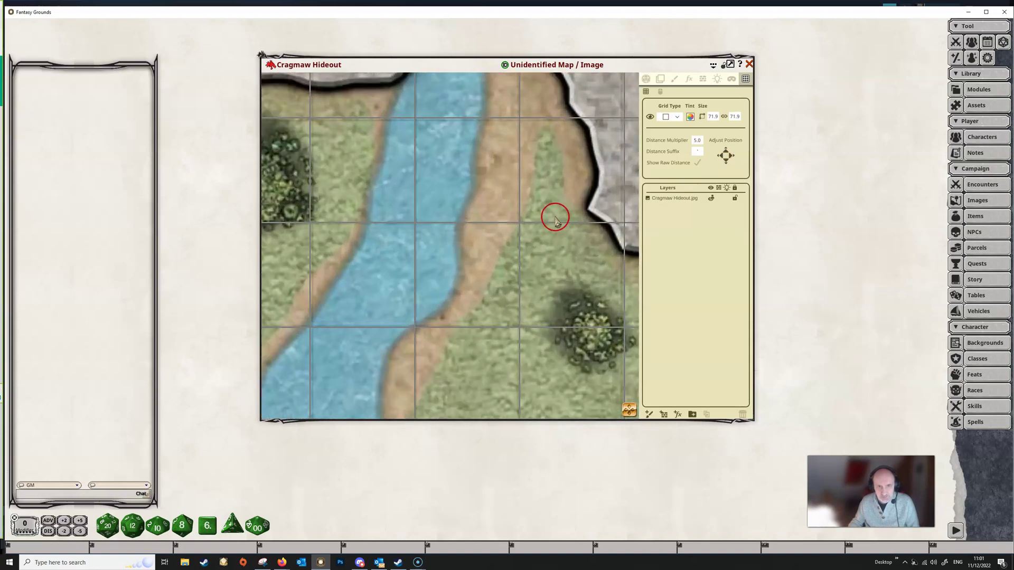
left_click_drag(479, 281, 621, 195)
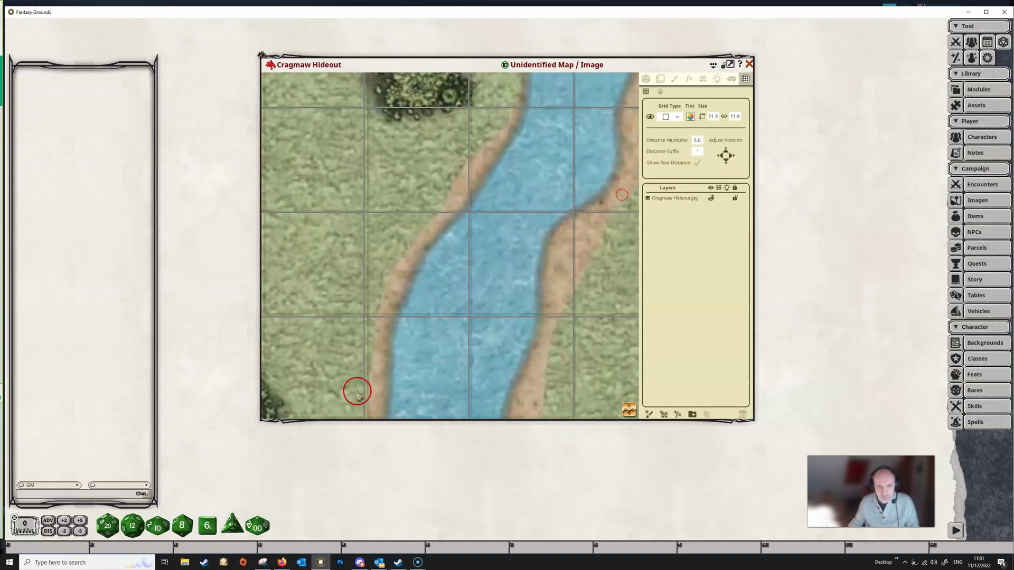
double_click(712, 117)
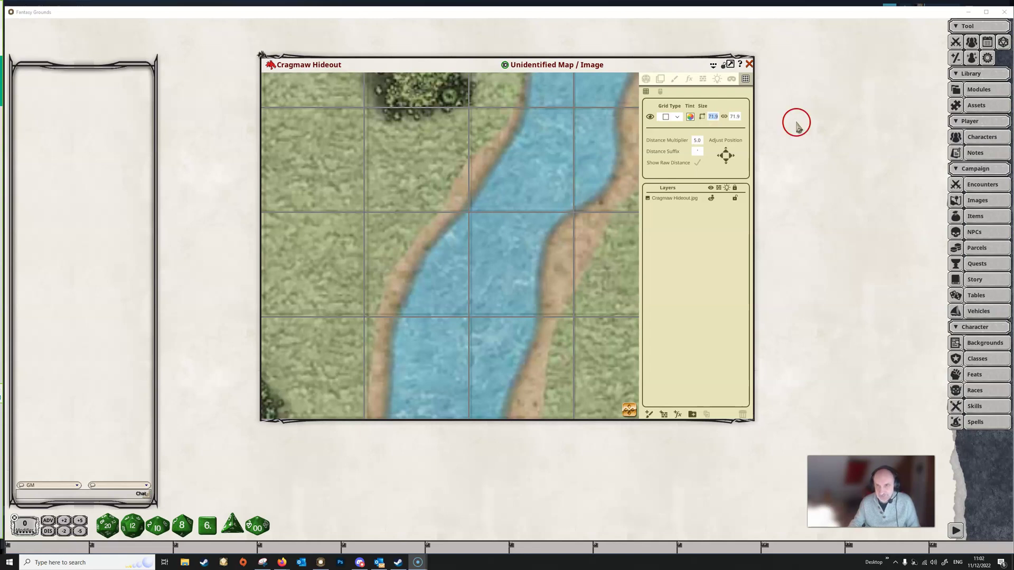
left_click(713, 118)
left_click(724, 107)
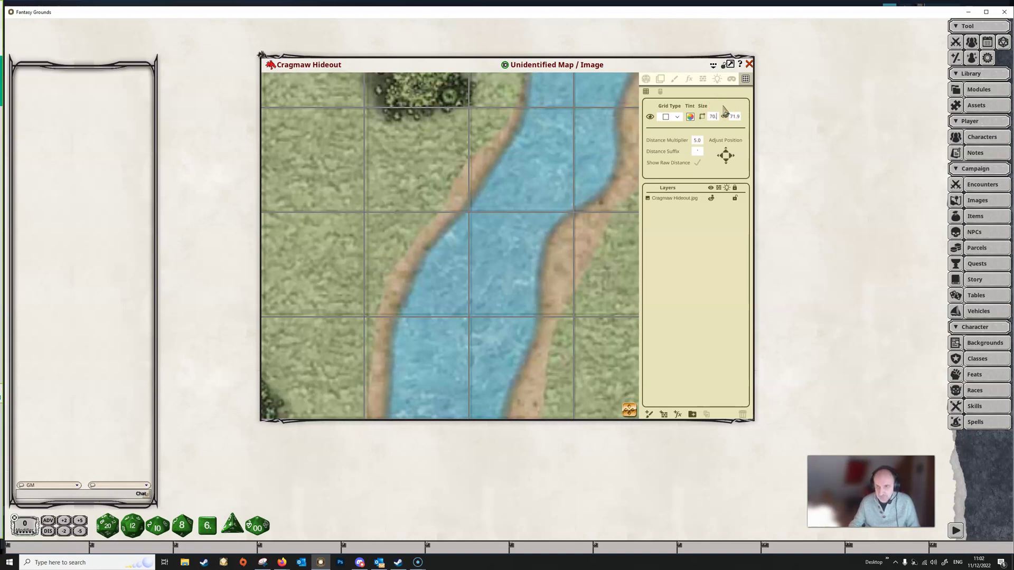
scroll(724, 111, "down", 1)
Nudge the grid down and left to bring it onto the printed lines along the river
left_click_drag(725, 155, 726, 166)
left_click(727, 166)
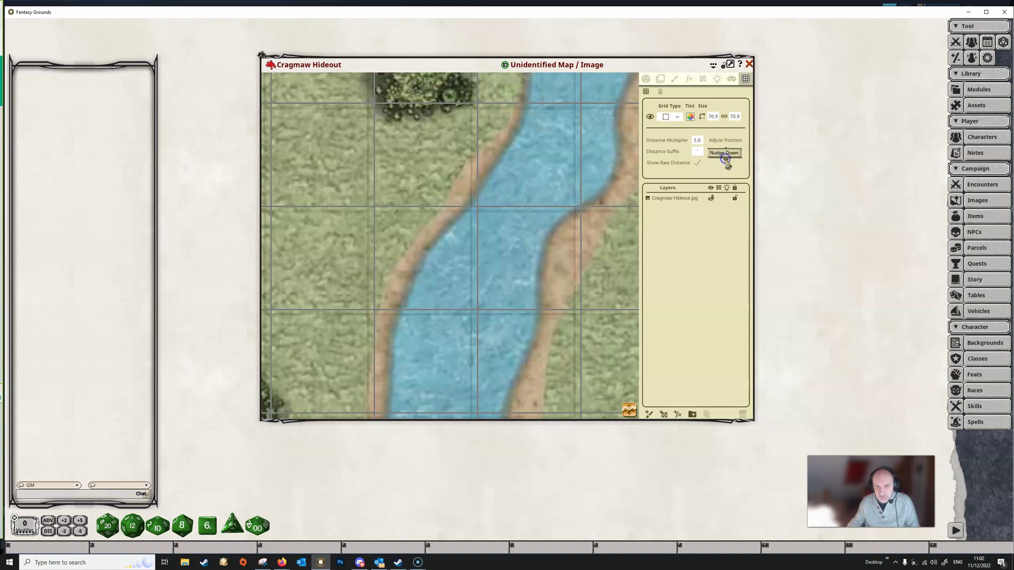
left_click(726, 165)
left_click(725, 165)
left_click(725, 165)
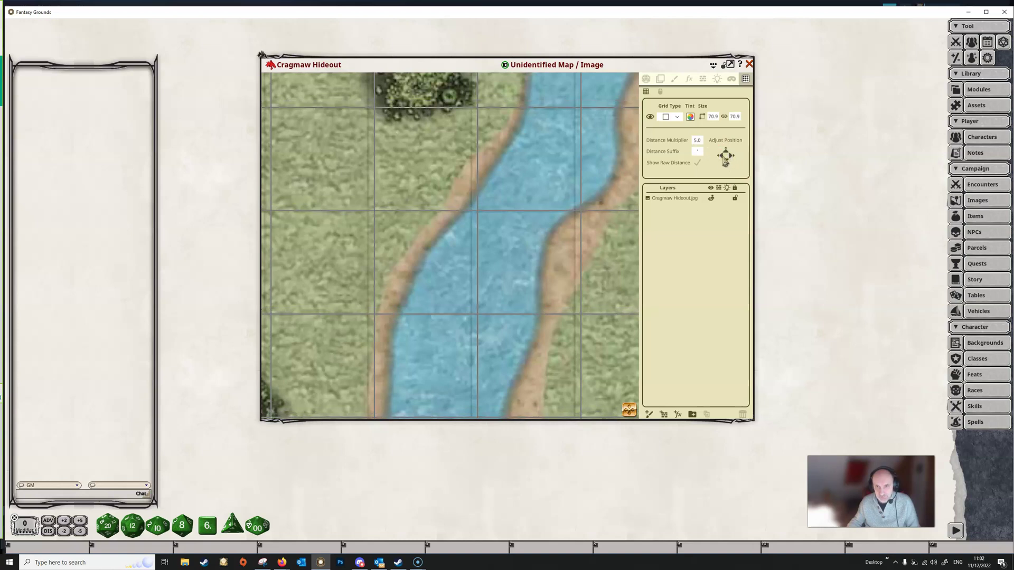
left_click(722, 156)
left_click(723, 156)
left_click(722, 157)
left_click(722, 156)
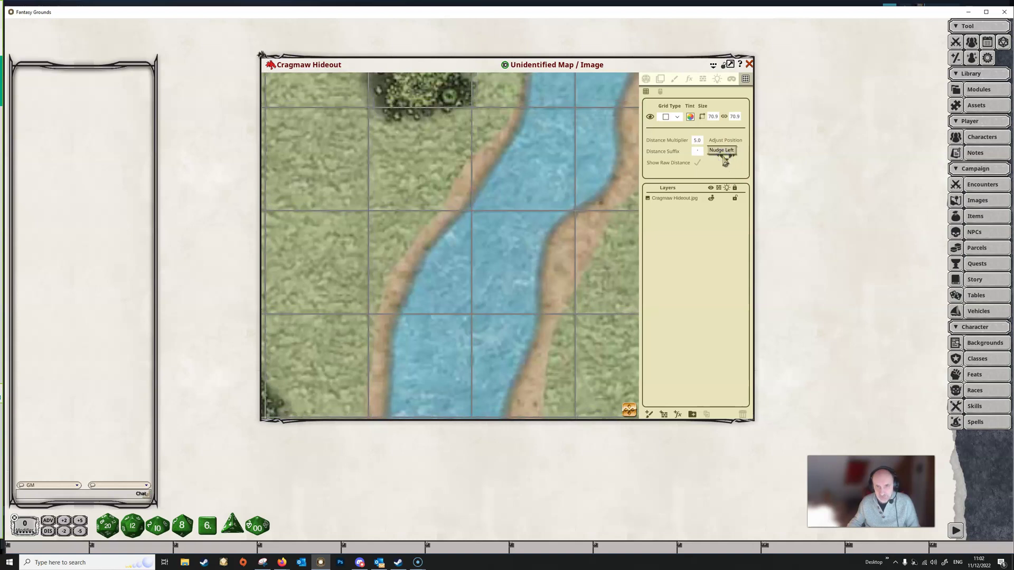
Examine how well the grid matches the printed squares across the caves, bridge, river and southern woods
scroll(543, 328, "down", 3)
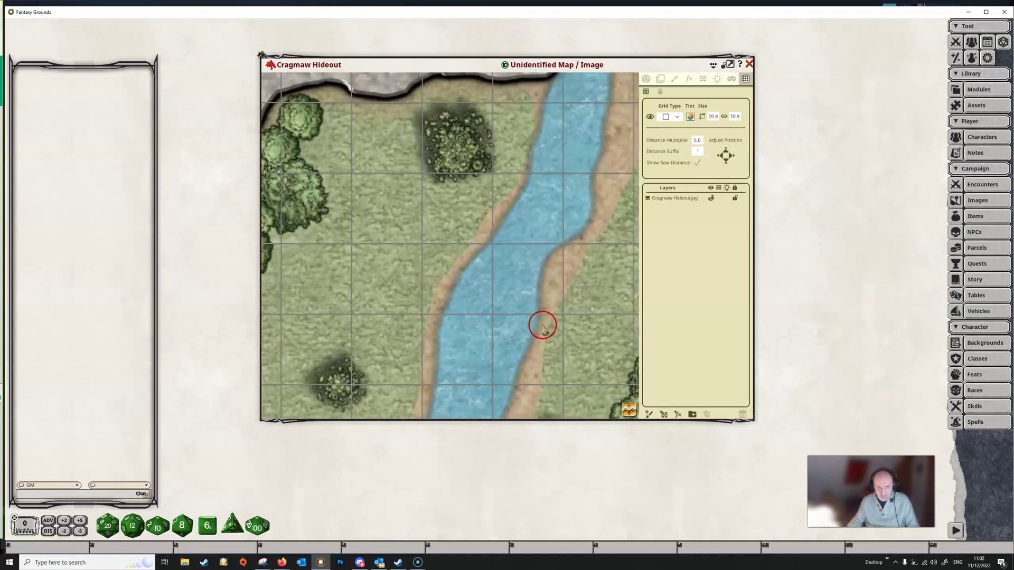
scroll(542, 328, "down", 3)
left_click_drag(577, 258, 380, 480)
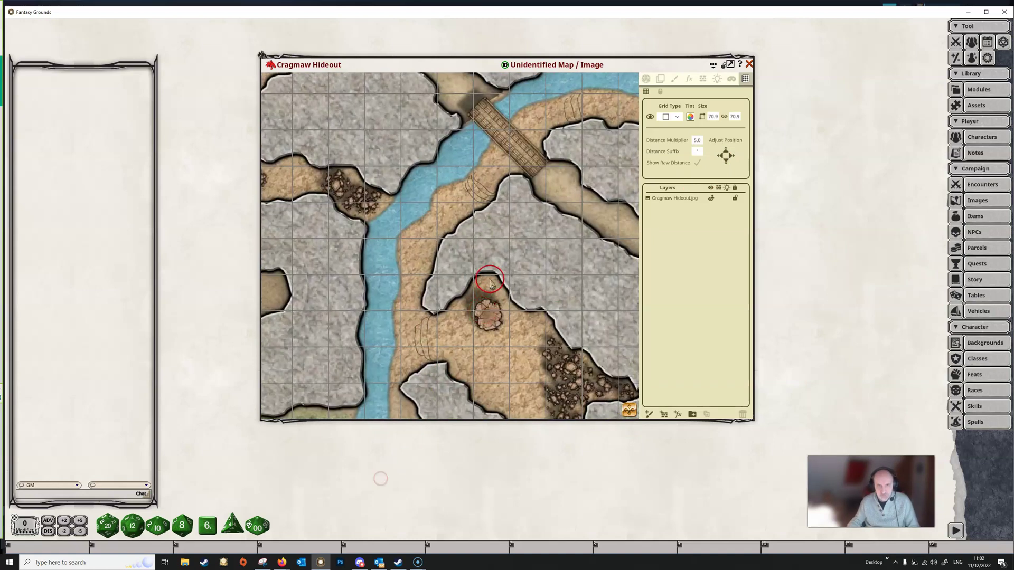
scroll(572, 211, "up", 5)
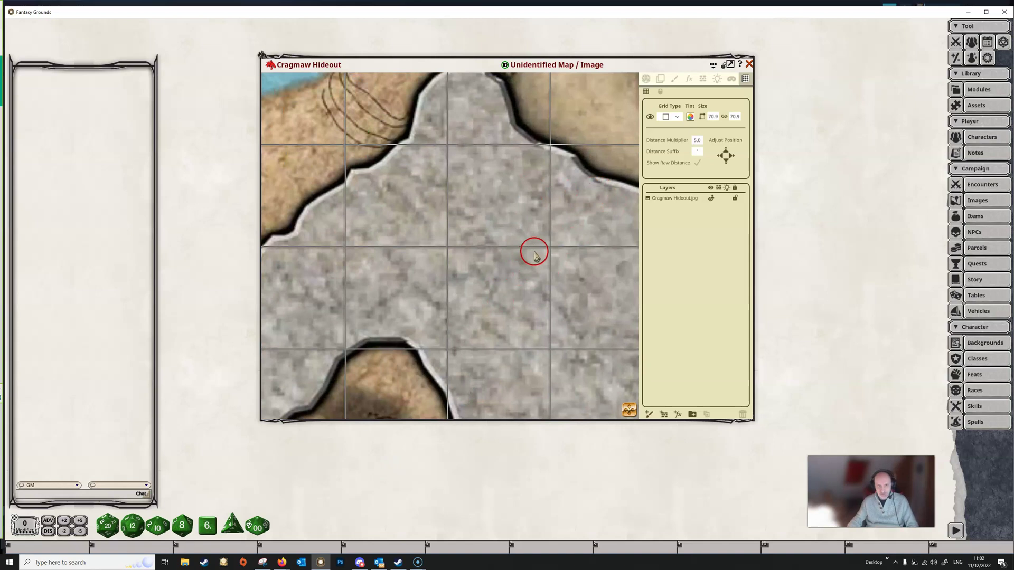
scroll(595, 209, "down", 2)
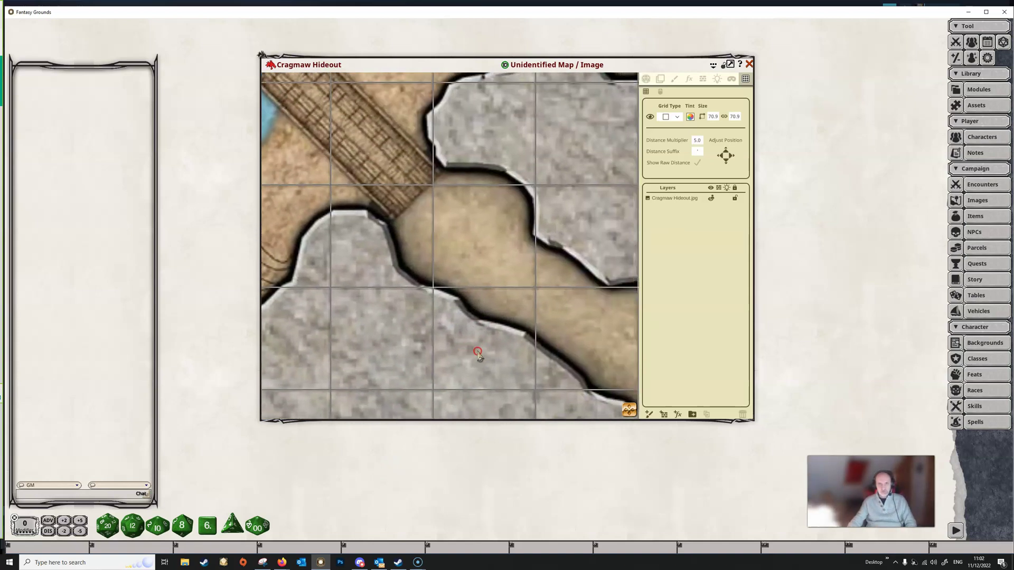
scroll(515, 199, "down", 3)
scroll(512, 196, "down", 3)
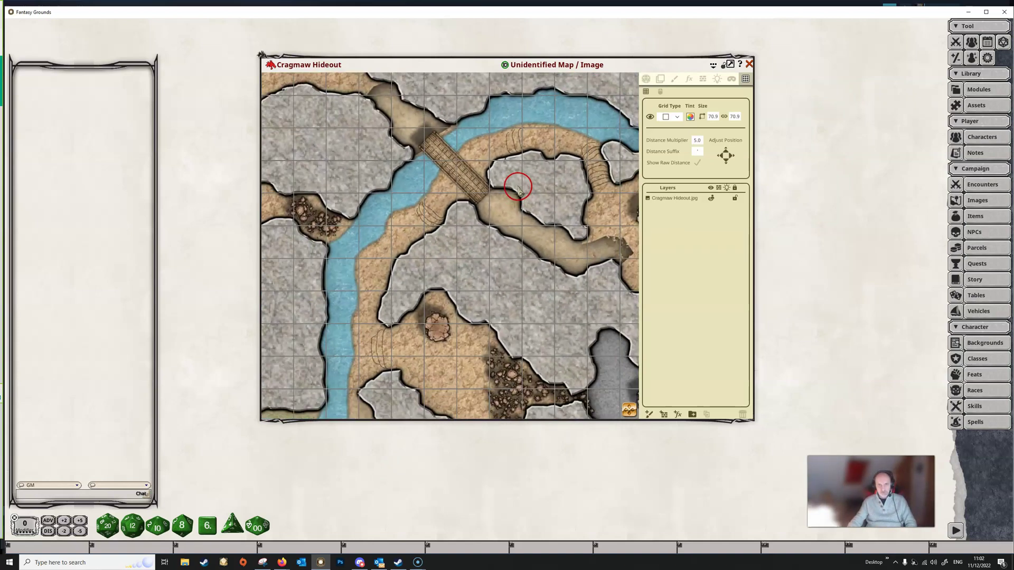
left_click_drag(490, 202, 338, 217)
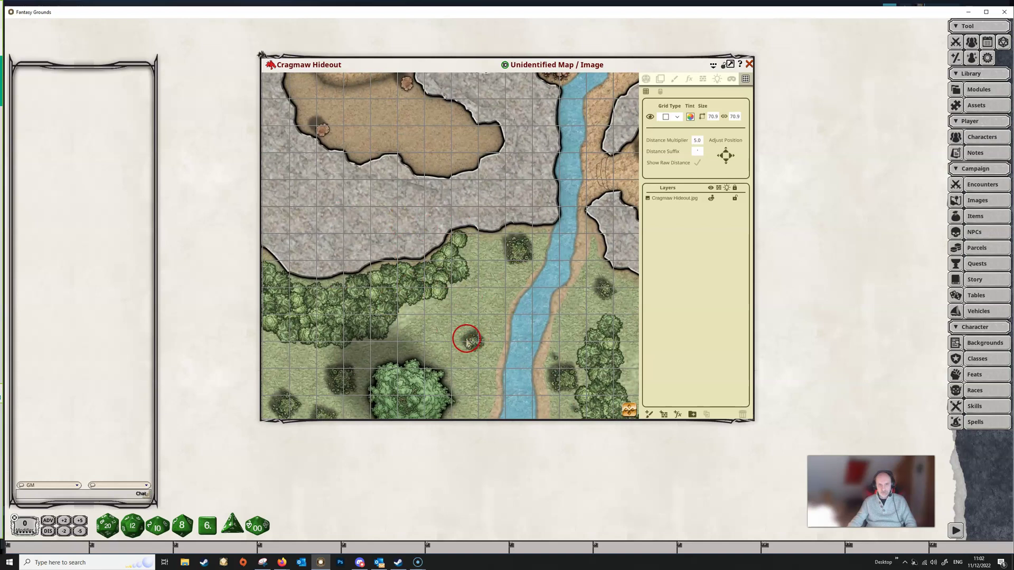
left_click_drag(464, 334, 430, 267)
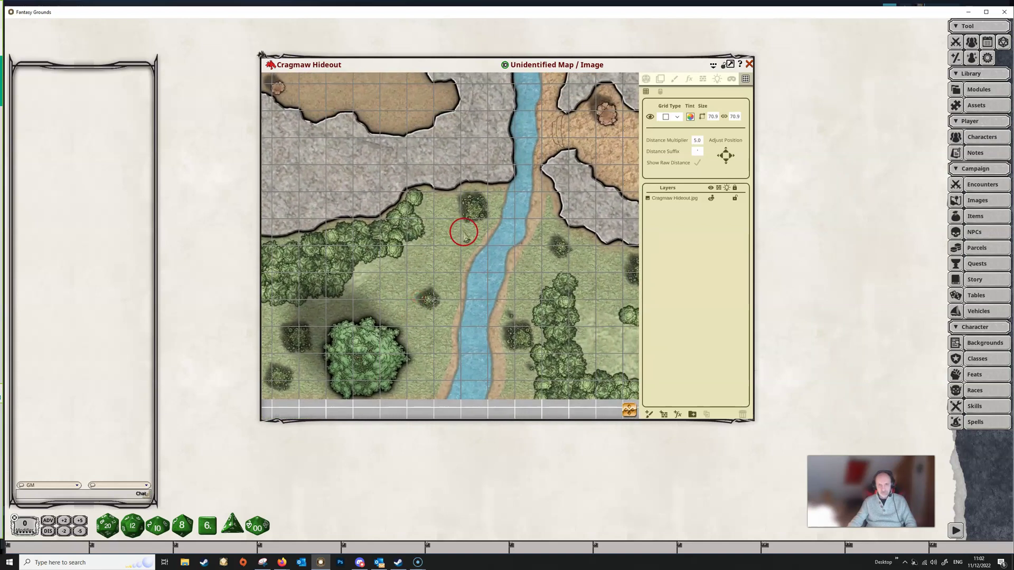
left_click_drag(422, 124, 430, 221)
scroll(486, 219, "up", 5)
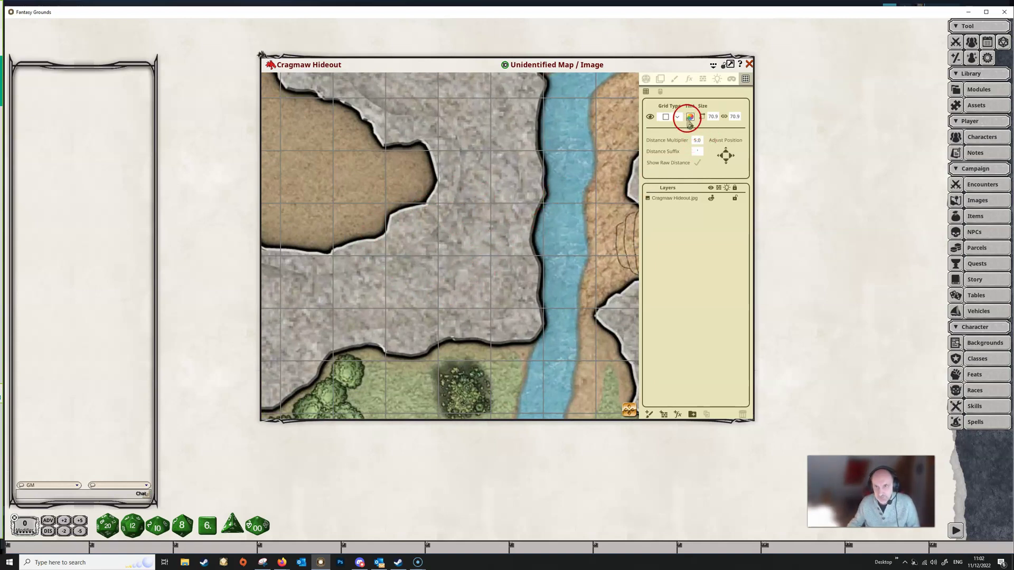
Compare the map with the grid hidden and shown, and make the white grid tint translucent with an alpha of 93
left_click(650, 116)
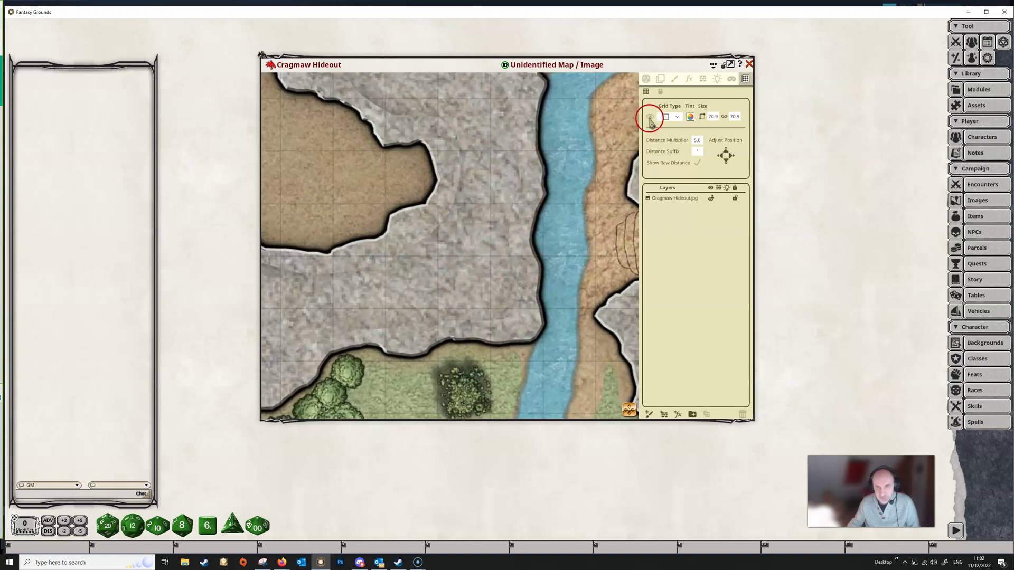
left_click(650, 117)
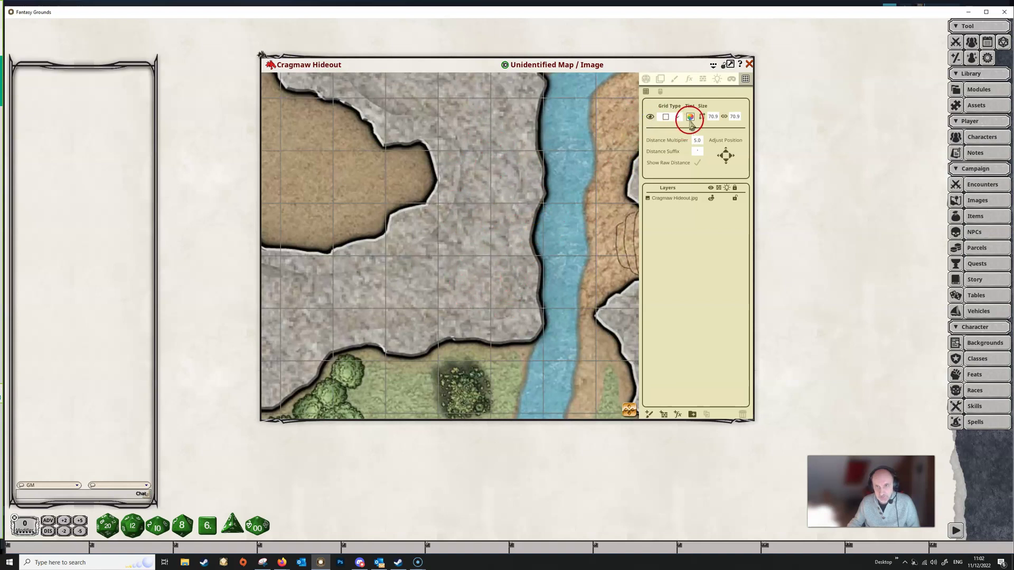
left_click(690, 118)
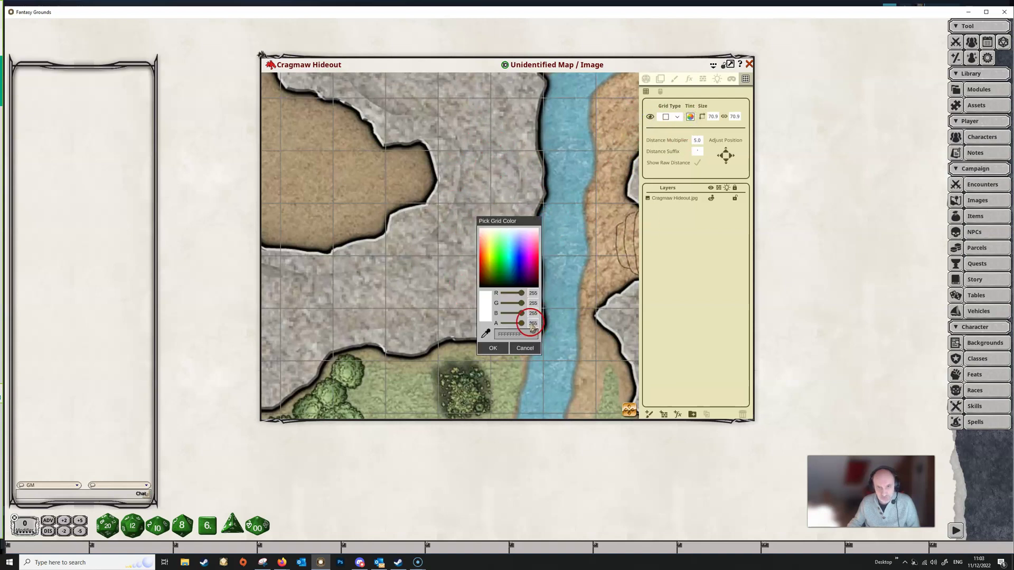
left_click_drag(522, 325, 505, 321)
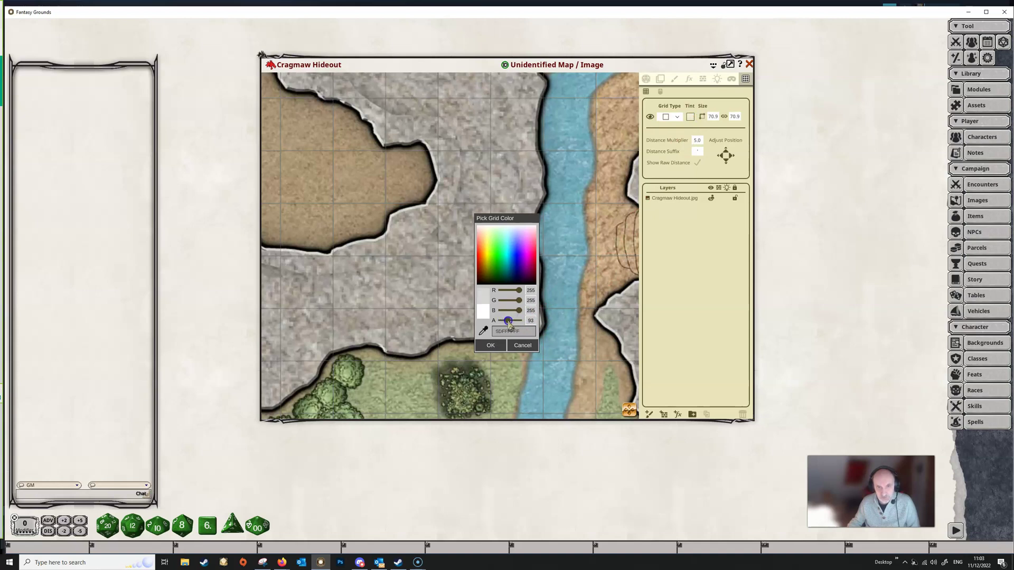
left_click_drag(507, 320, 508, 321)
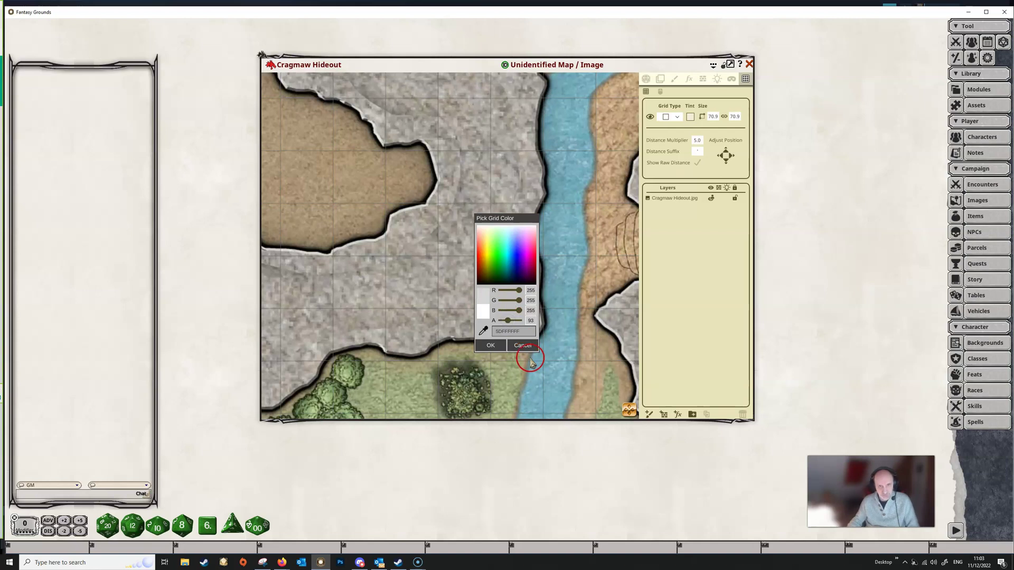
left_click(490, 346)
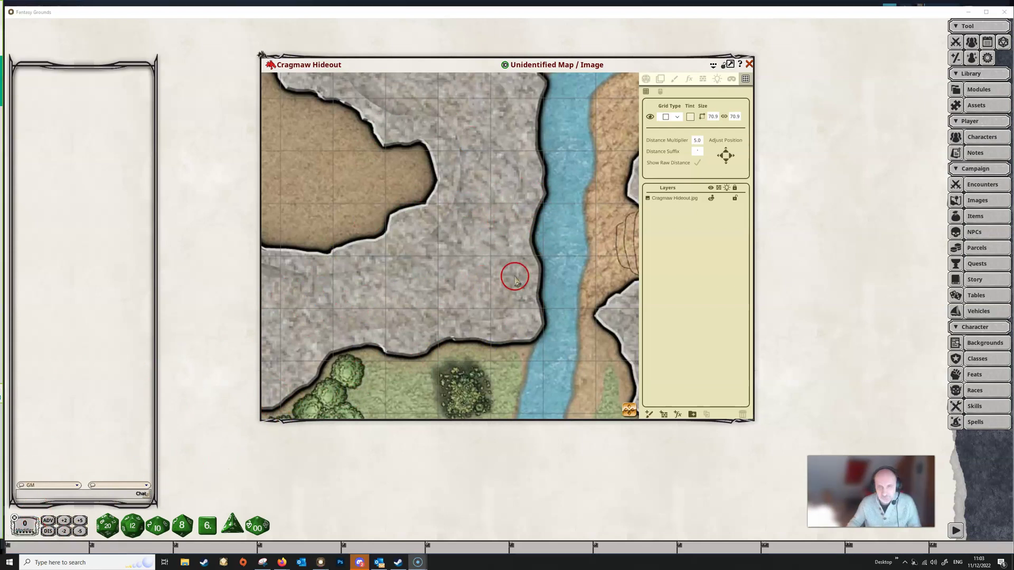
Close the Cragmaw Hideout map and create an image record from the Neverwinter Region image in the Data assets folder
left_click(748, 64)
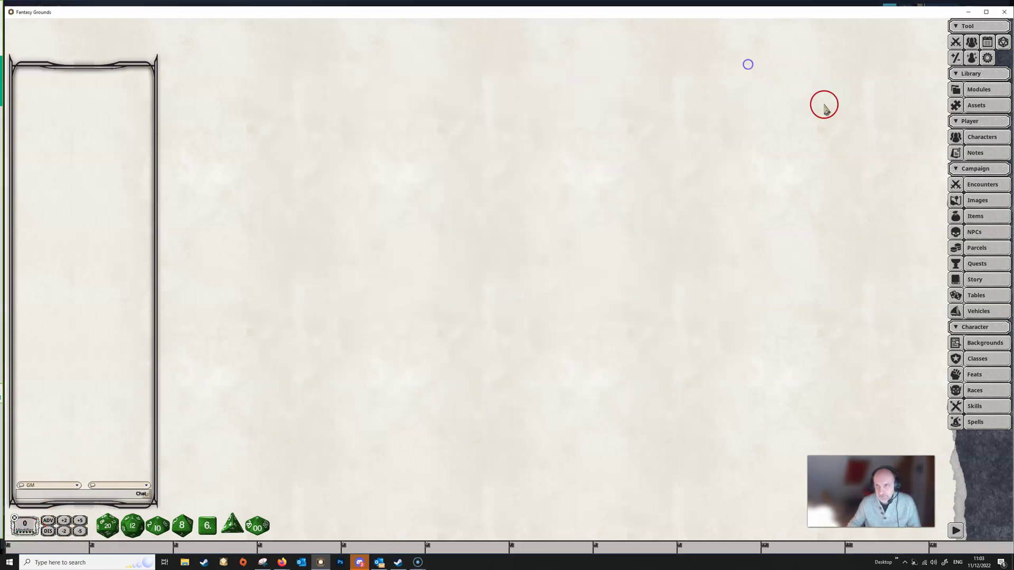
left_click(977, 106)
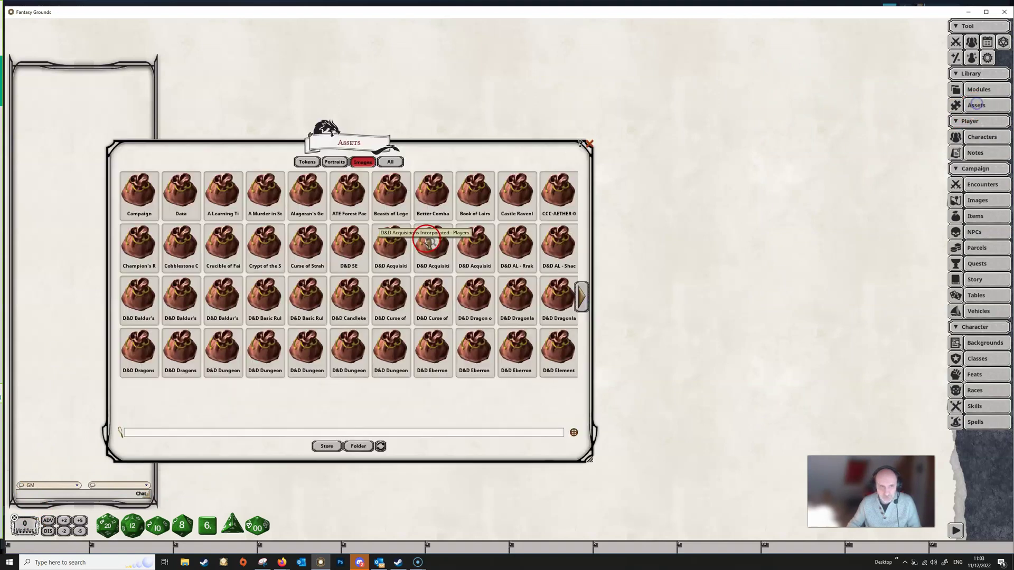
left_click(182, 203)
left_click(223, 208)
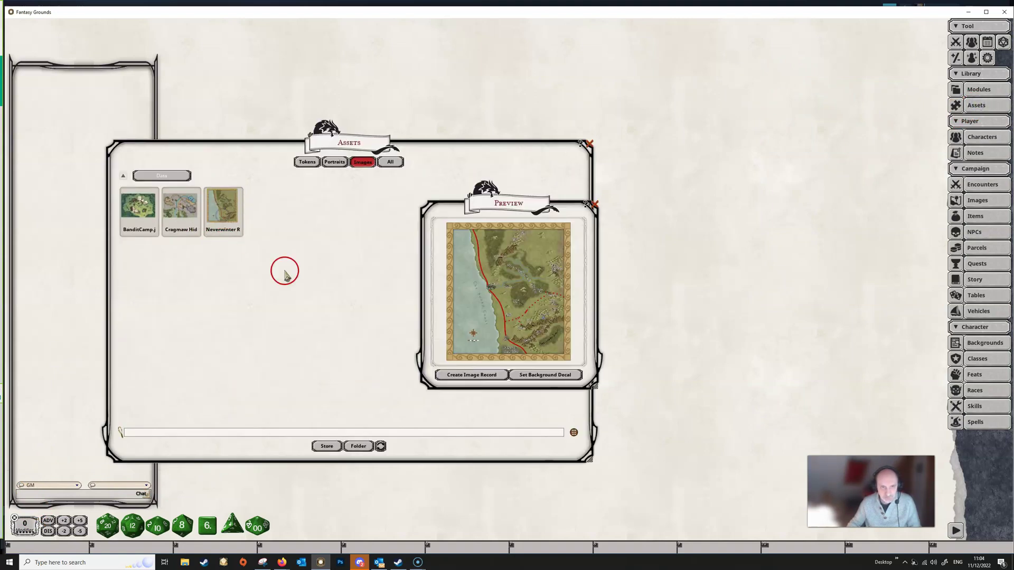
left_click(490, 375)
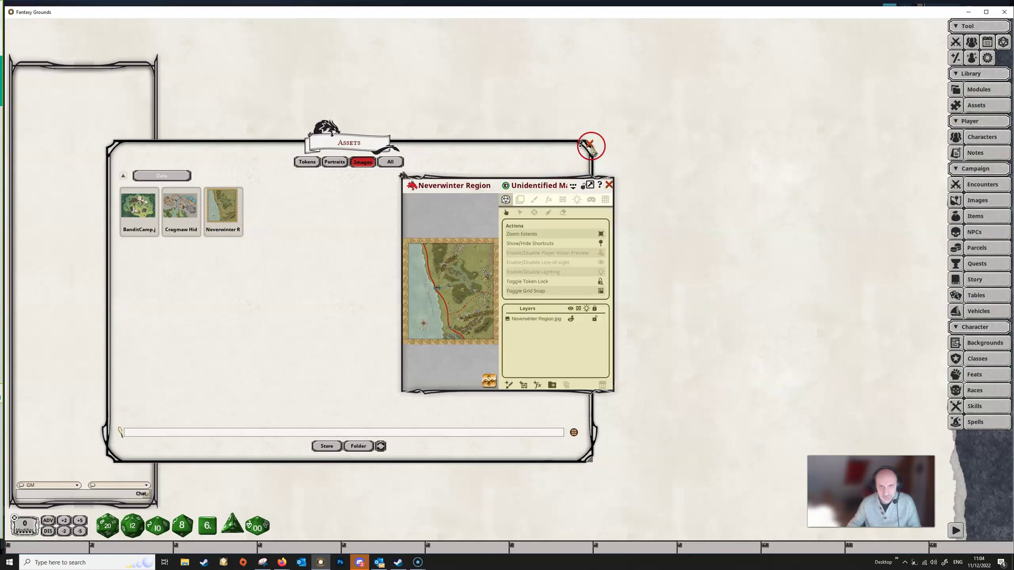
left_click(590, 144)
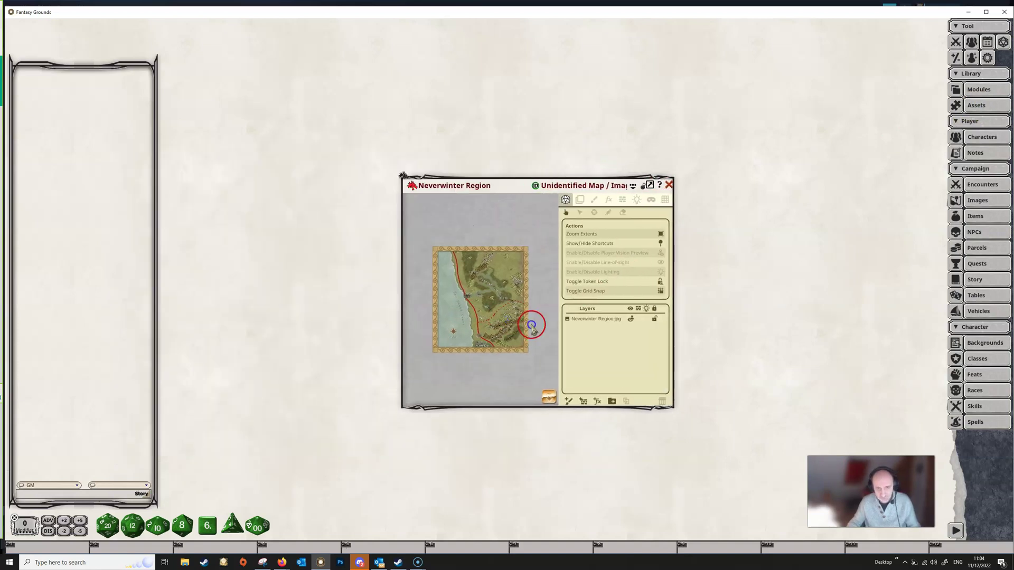
Enlarge and reposition the Neverwinter Region map window, and show its grid over the Thundertree area
left_click(618, 336)
scroll(550, 317, "up", 5)
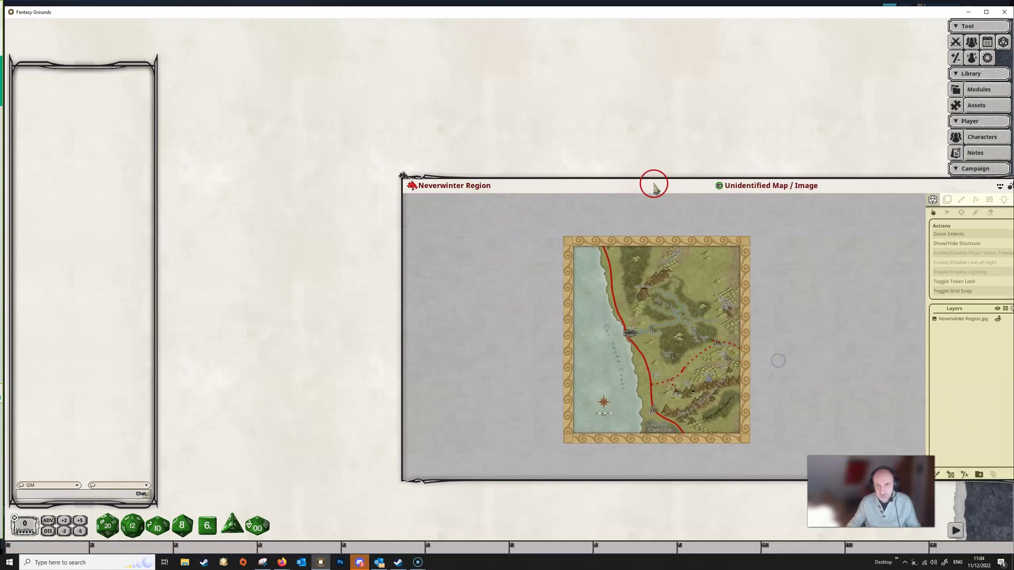
left_click_drag(587, 177, 354, 94)
scroll(419, 280, "up", 10)
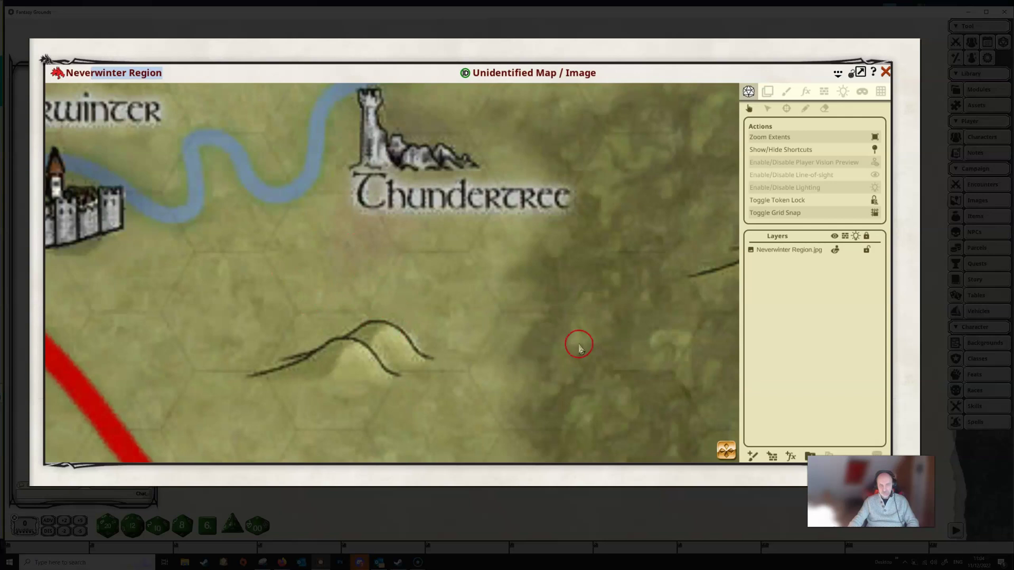
left_click(880, 92)
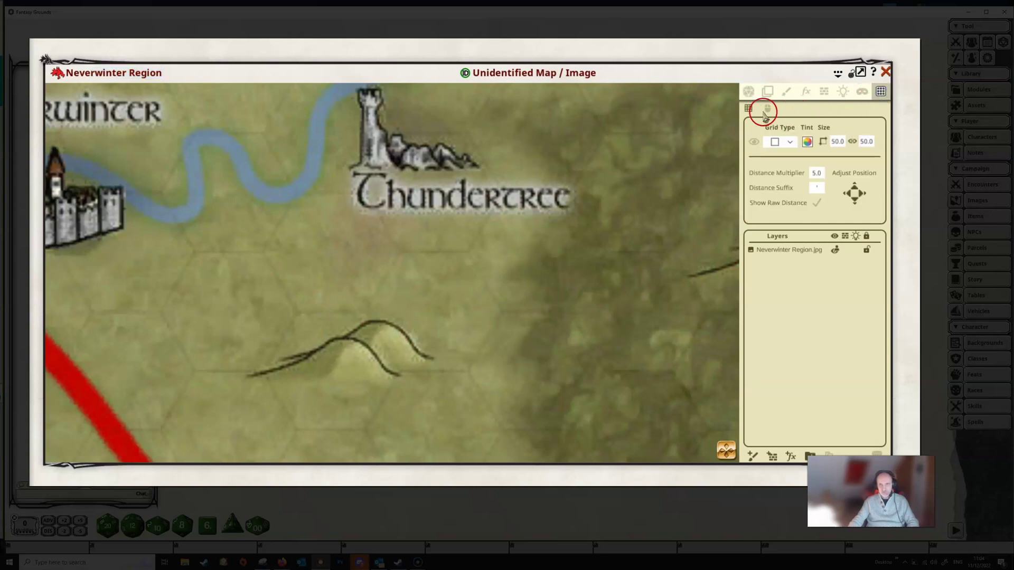
left_click(754, 141)
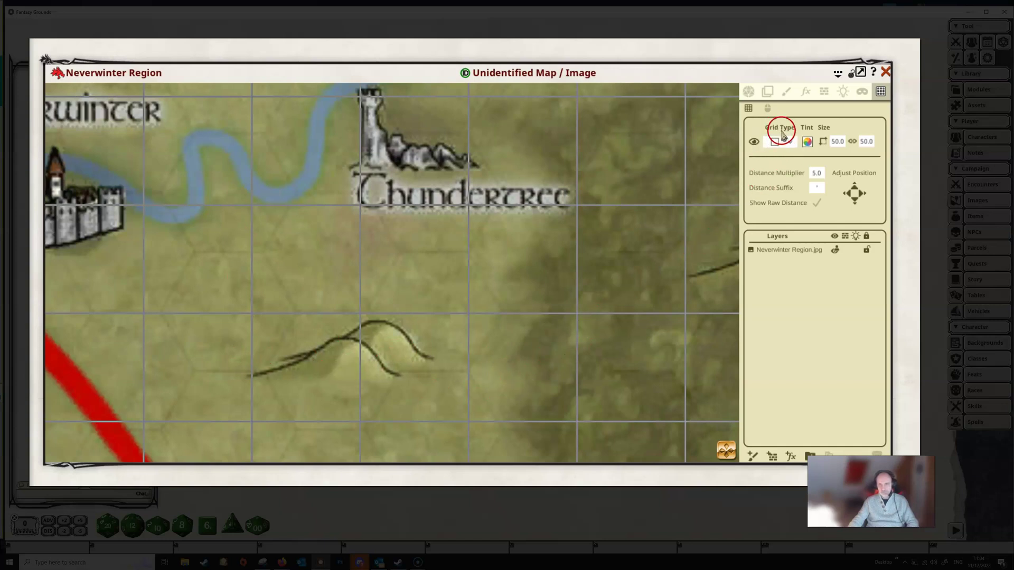
Compare the diamond and both hexagon grid types over the map and choose the hexagons with flat tops and bottoms
left_click(791, 148)
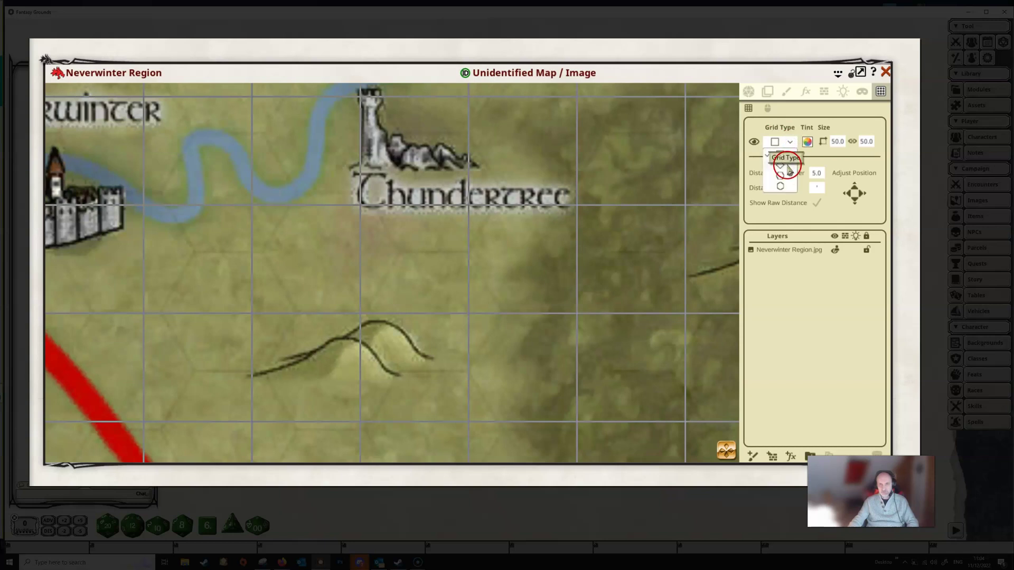
left_click(783, 167)
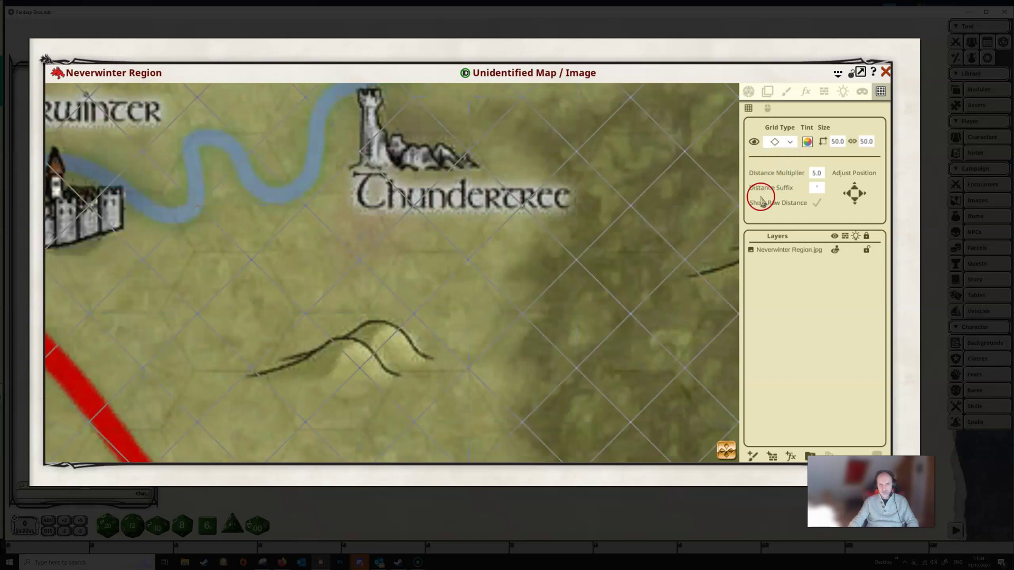
left_click(794, 144)
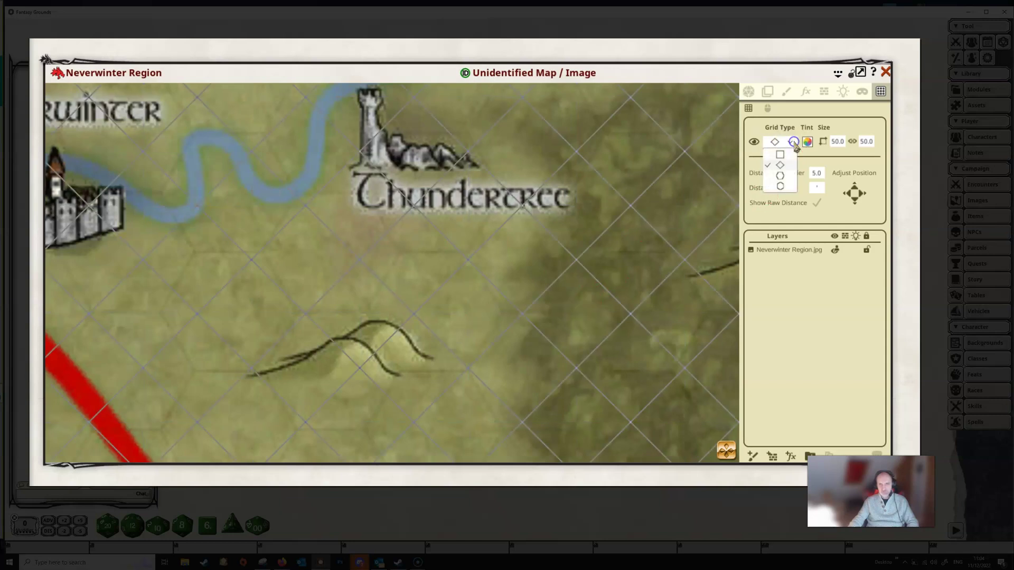
left_click(782, 177)
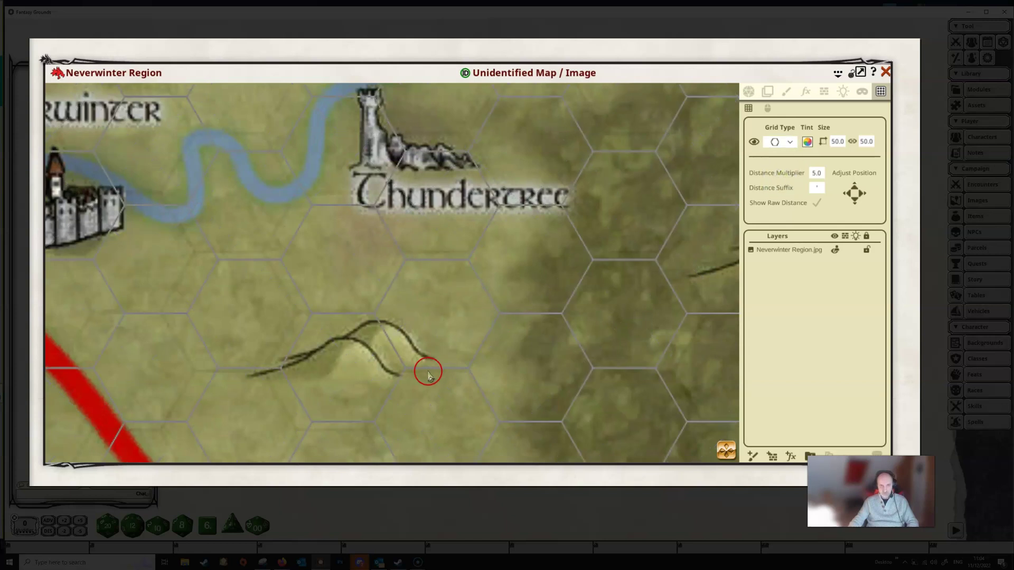
left_click(791, 143)
left_click(780, 185)
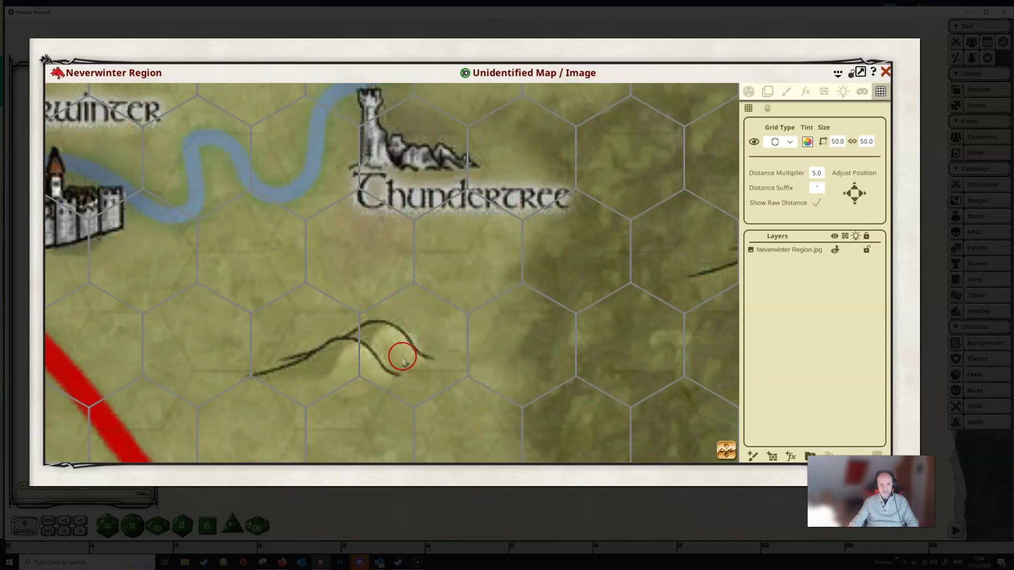
left_click(789, 142)
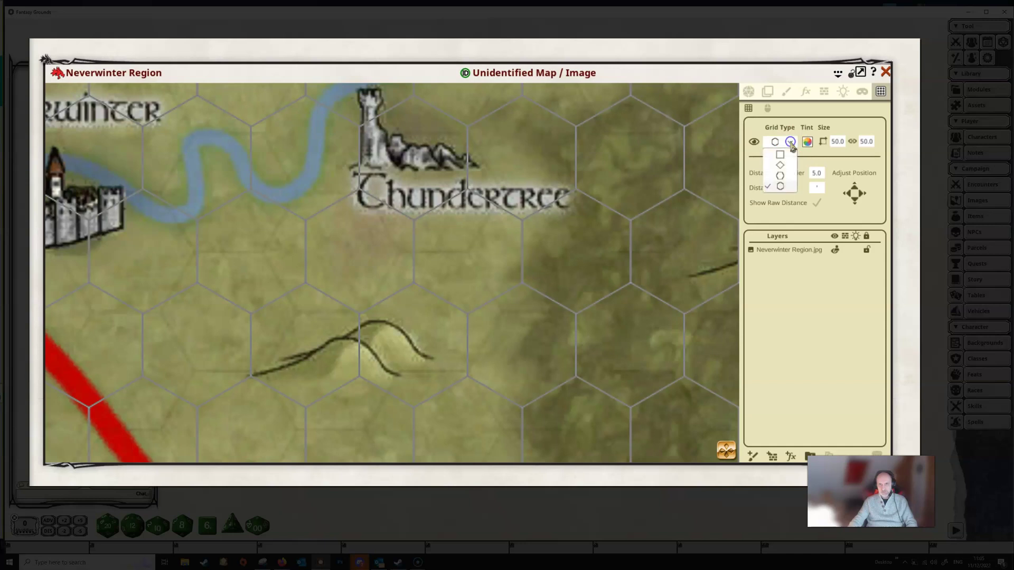
left_click(781, 182)
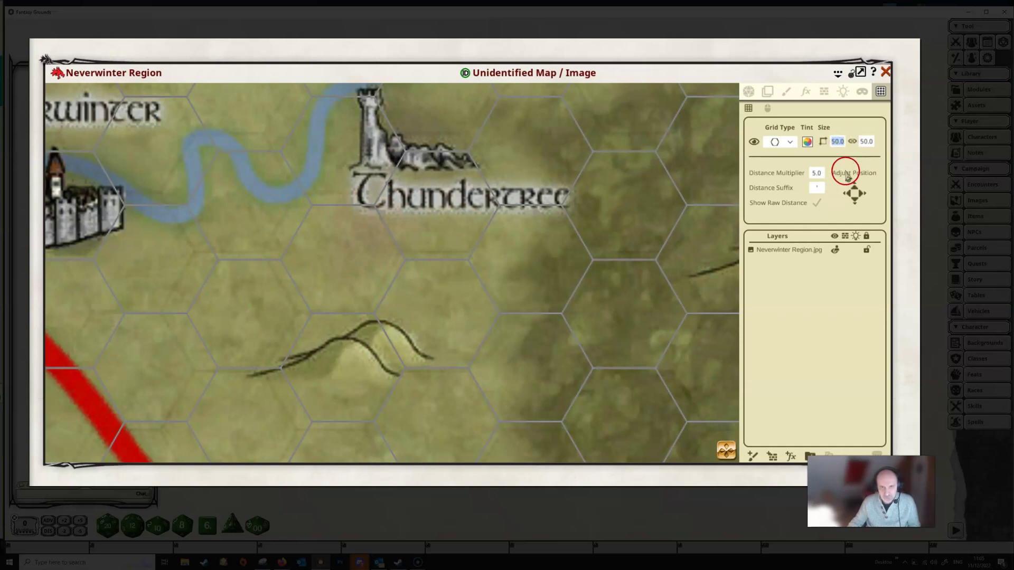
Try a grid size of 55 and compare the hexagons with the printed ones along the Sword Coast
left_click_drag(832, 142, 849, 147)
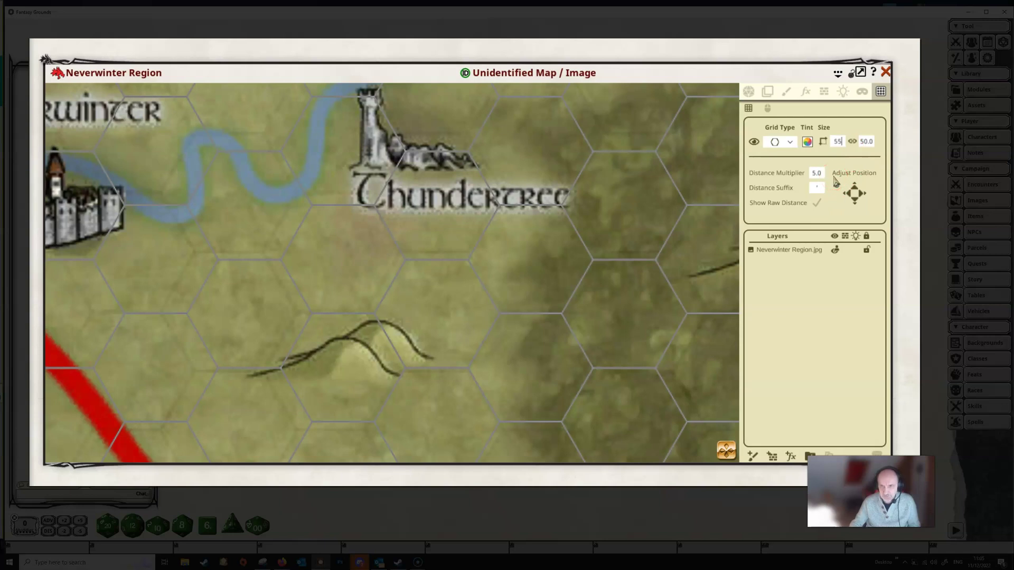
key("Return")
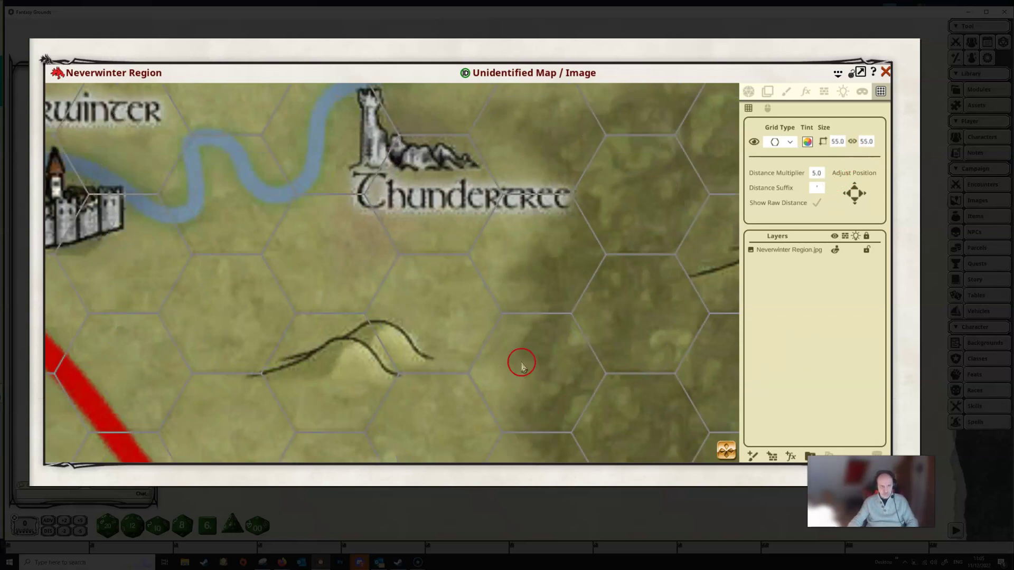
scroll(503, 342, "down", 5)
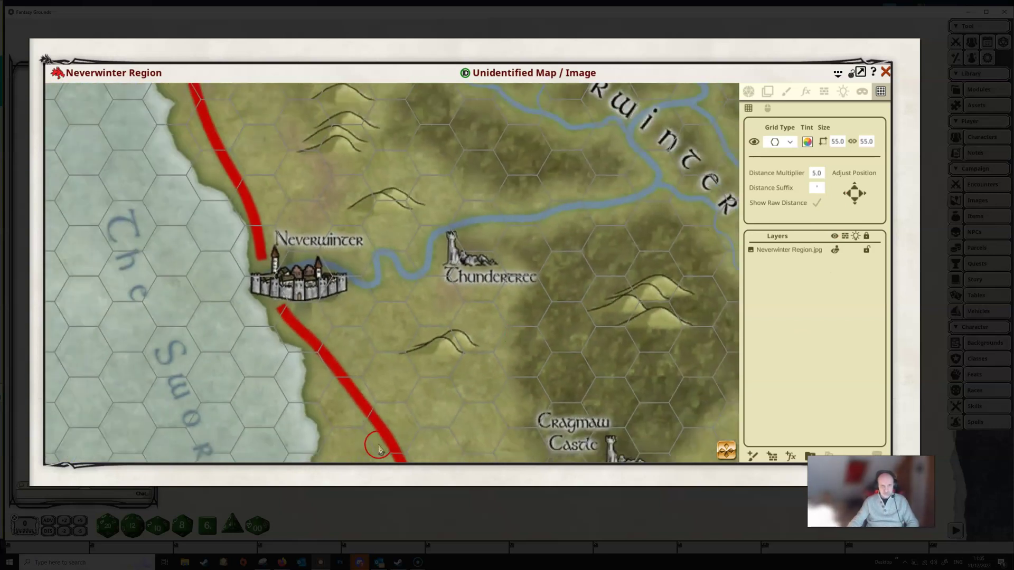
left_click_drag(375, 444, 459, 333)
scroll(430, 323, "up", 4)
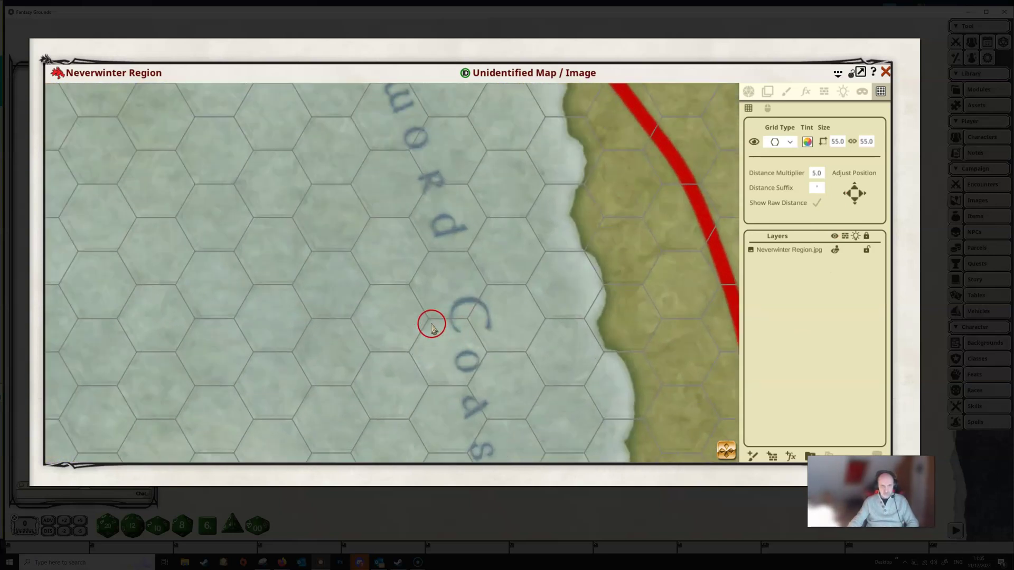
scroll(432, 296, "up", 1)
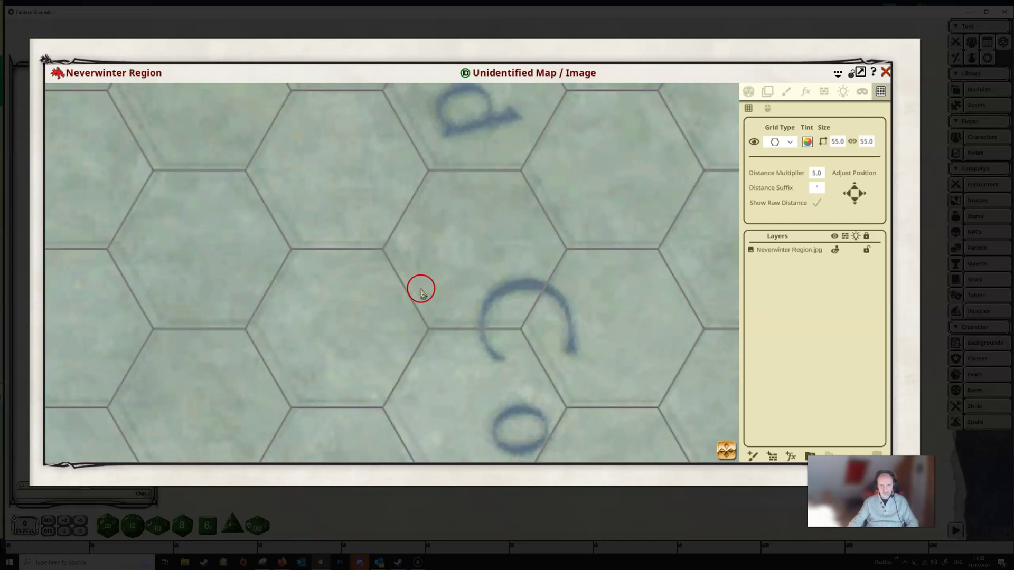
left_click_drag(623, 219, 340, 410)
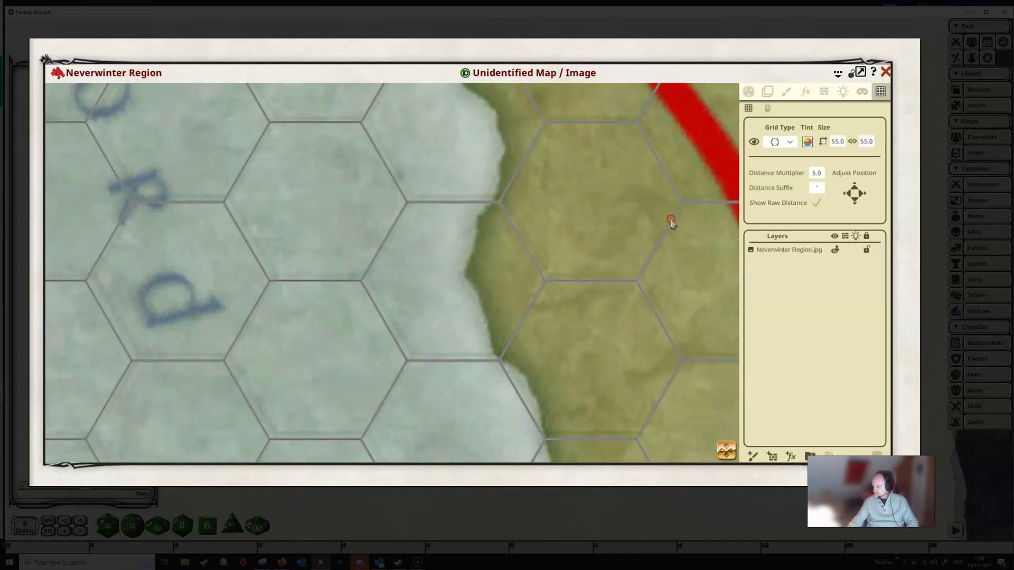
left_click_drag(671, 220, 475, 369)
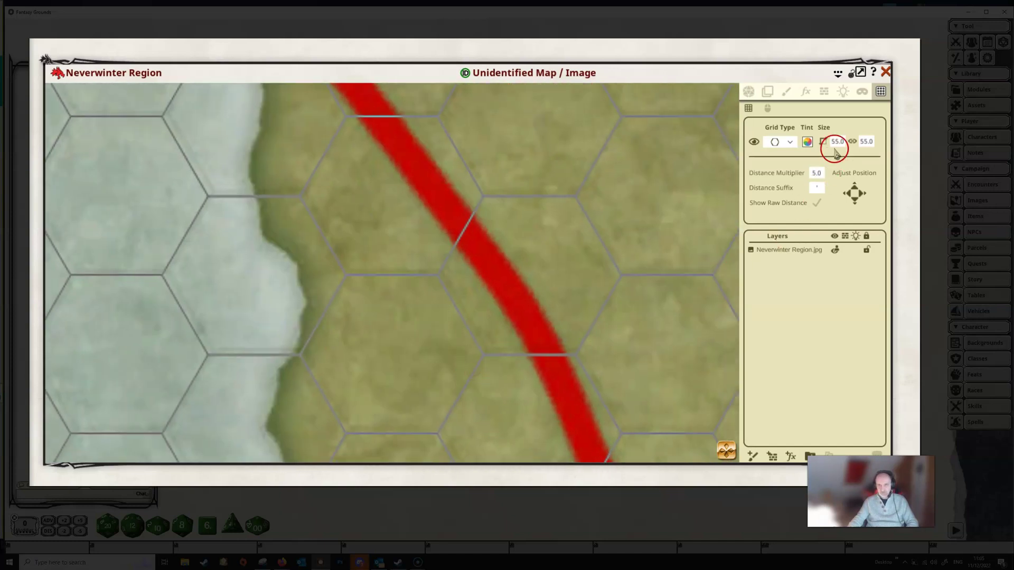
Set the hexagonal grid's size to 54.7
type("54")
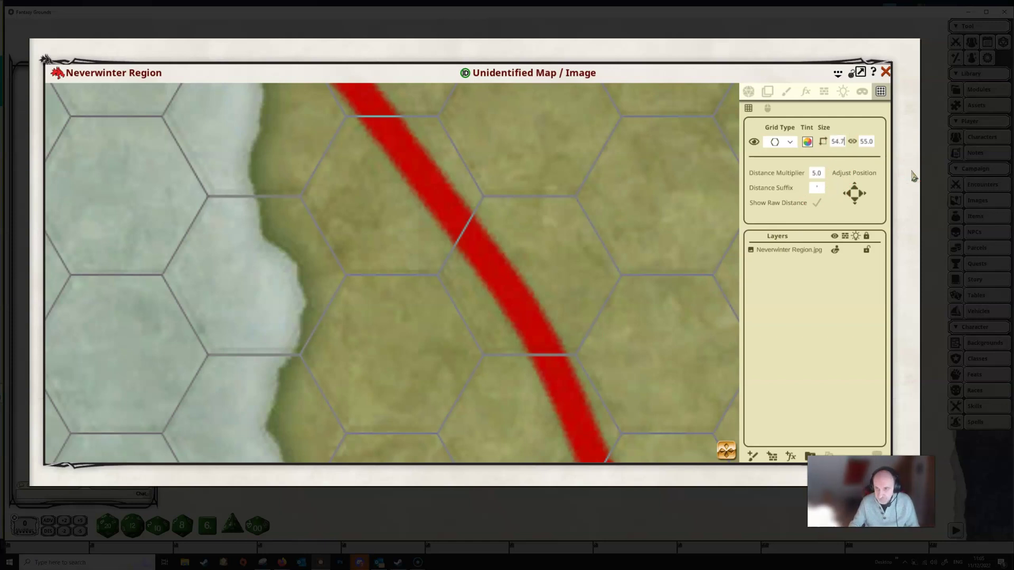
type(".7")
key("Return")
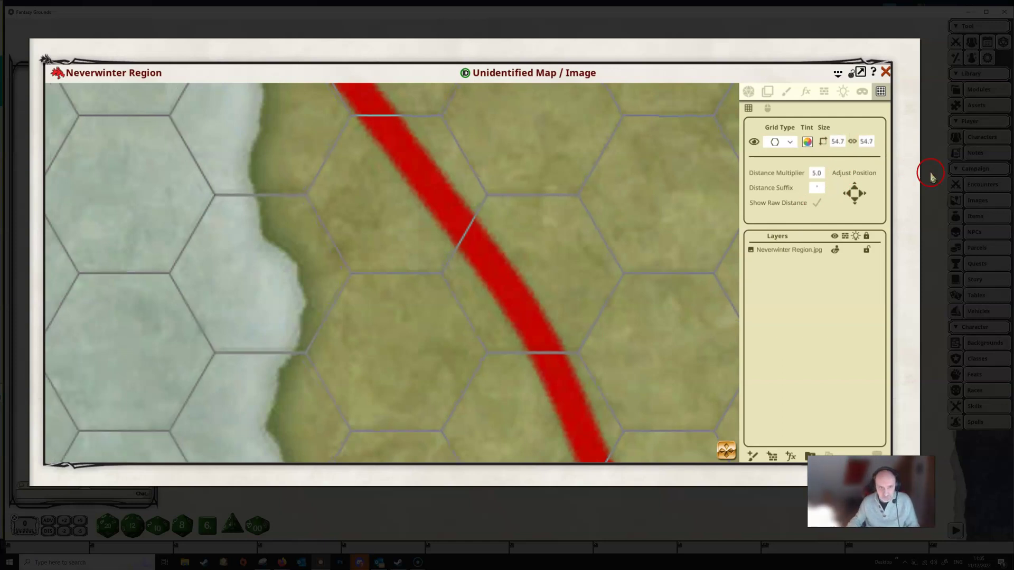
Examine how well the hexagonal grid matches the printed hexes along the Sword Coast, near Mount Hotenow and across Neverwinter Wood
scroll(454, 278, "down", 5)
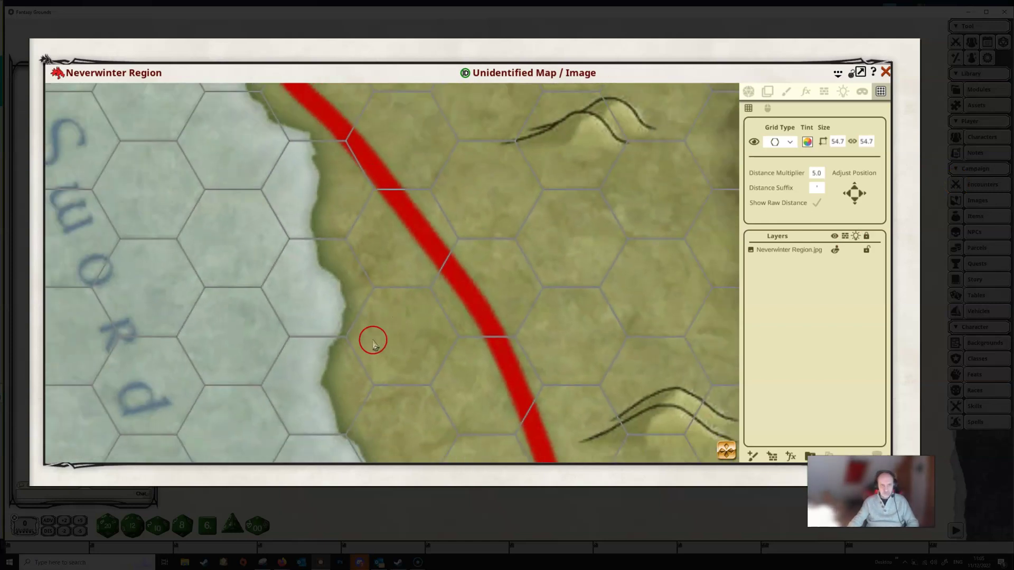
scroll(295, 380, "down", 2)
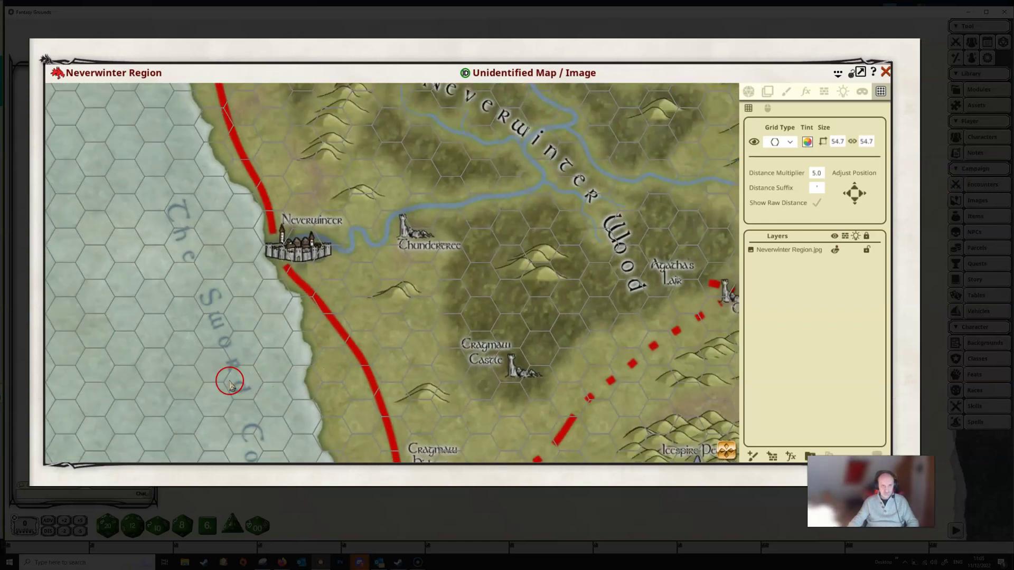
scroll(229, 378, "up", 5)
scroll(199, 317, "up", 2)
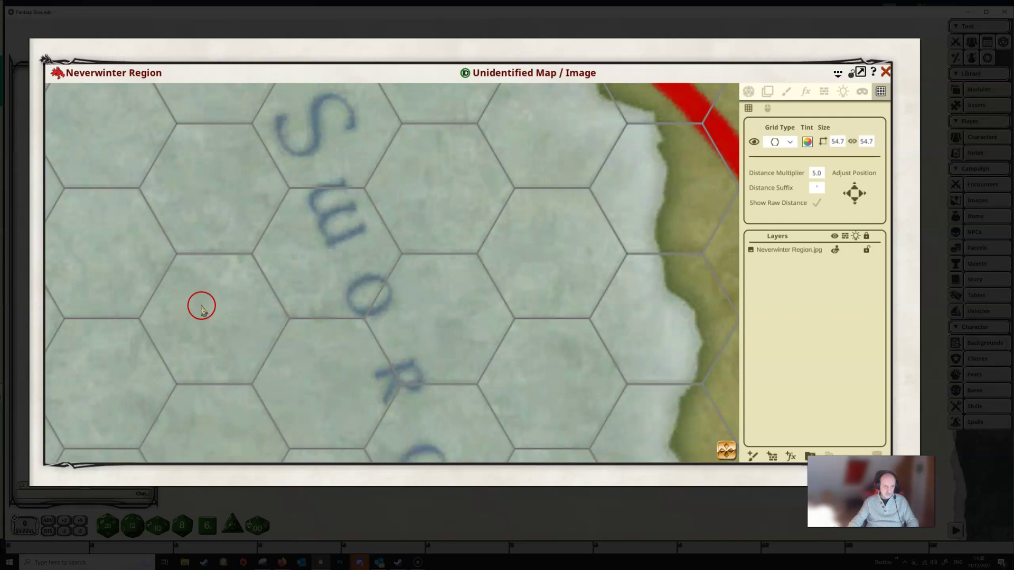
scroll(201, 307, "down", 5)
left_click_drag(528, 226, 478, 432)
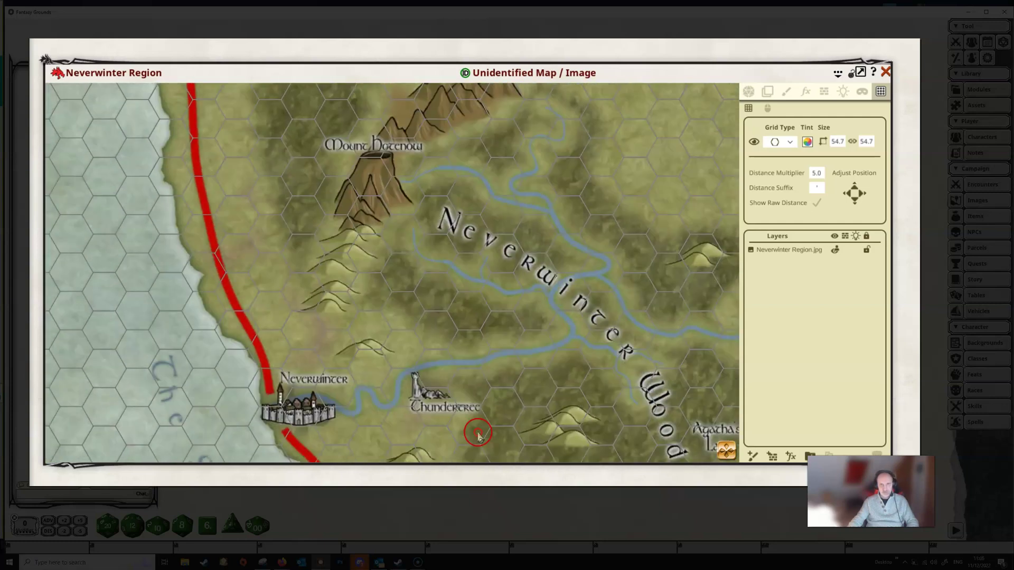
scroll(624, 144, "up", 5)
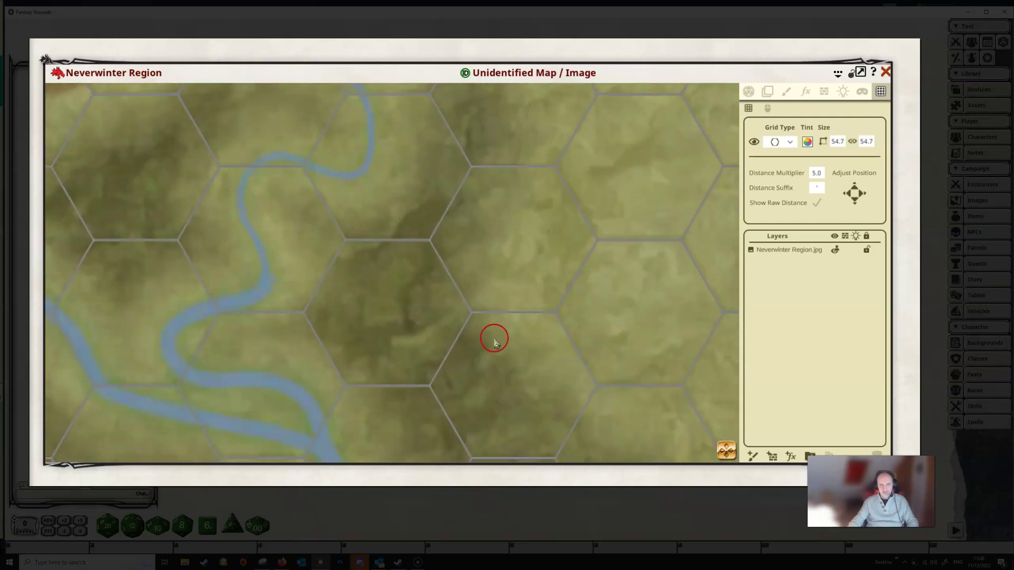
scroll(475, 325, "down", 4)
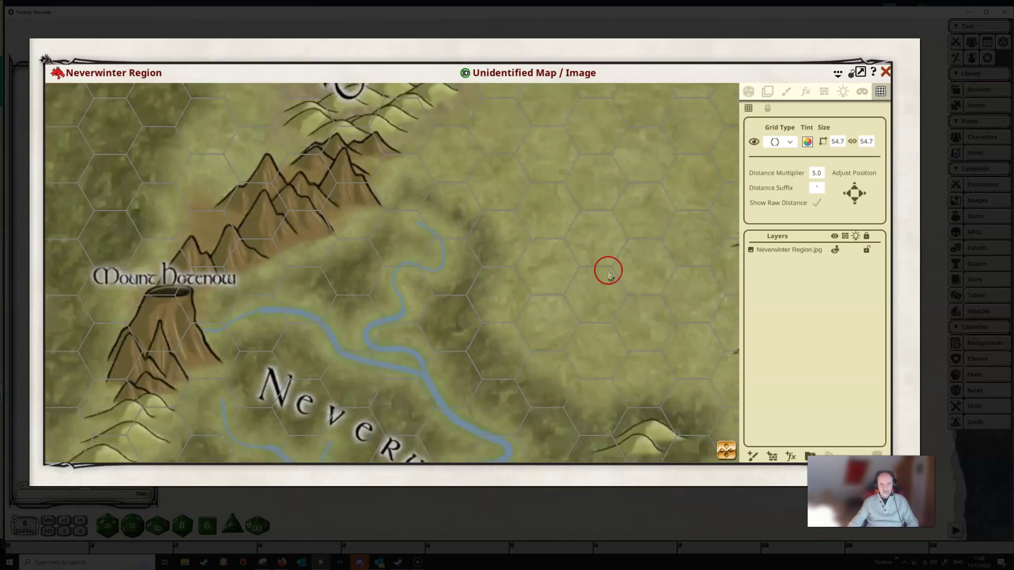
left_click_drag(475, 330, 561, 163)
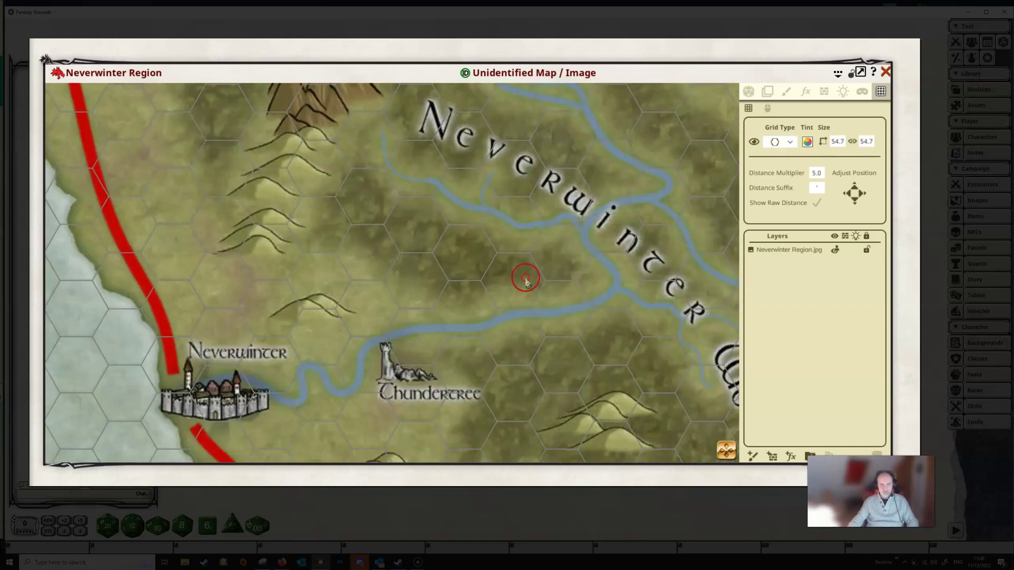
left_click_drag(525, 278, 534, 185)
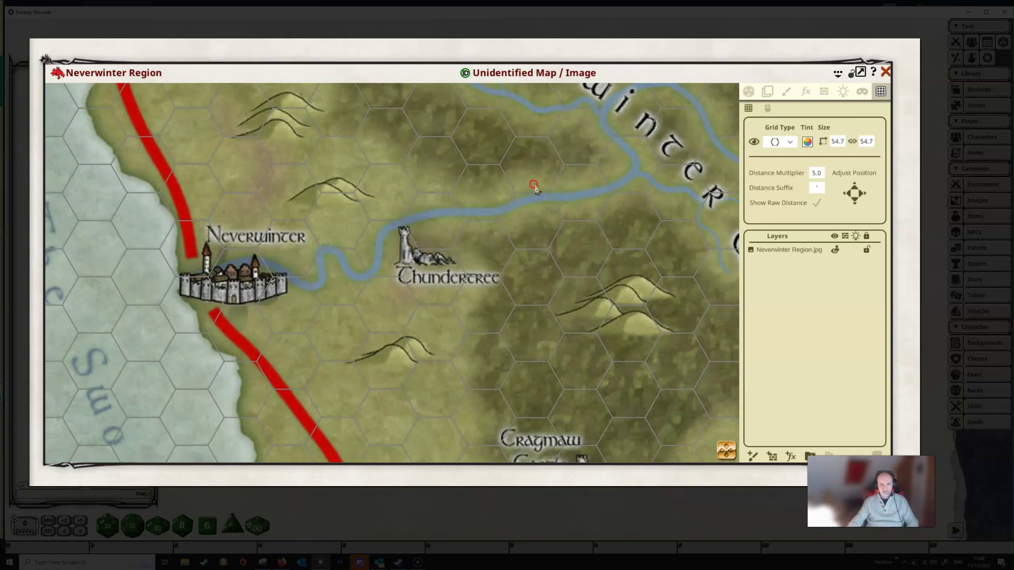
left_click_drag(521, 362, 389, 311)
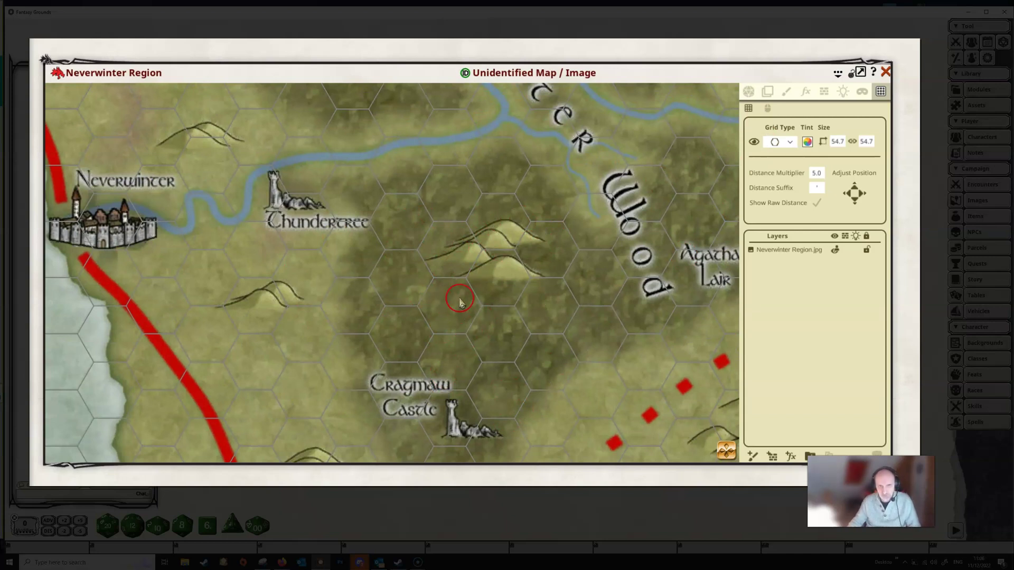
scroll(442, 309, "up", 3)
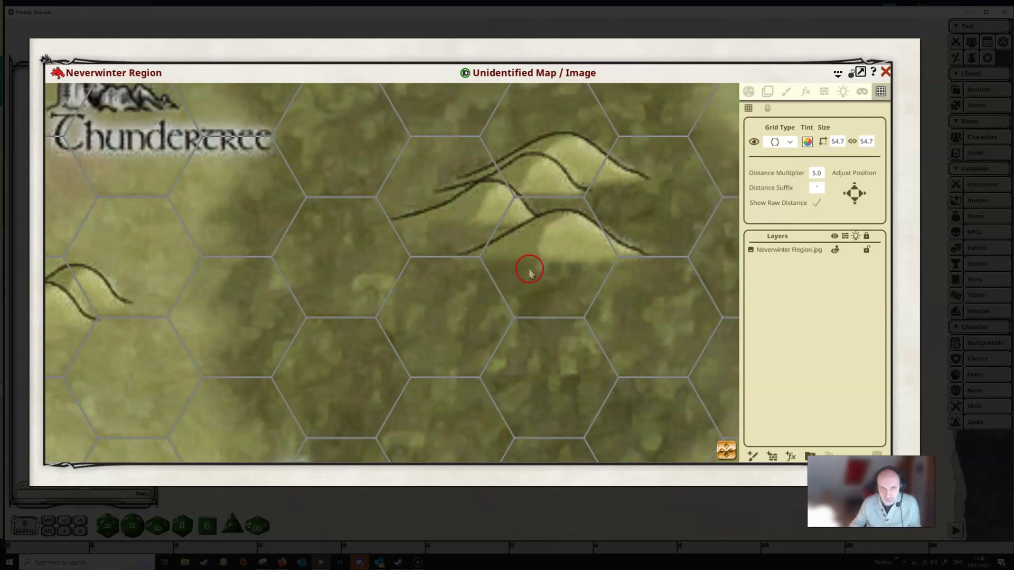
Measure a few distances across the hexes in the forest and hills north of Cragmaw Castle with pointer arrows
scroll(502, 242, "down", 3)
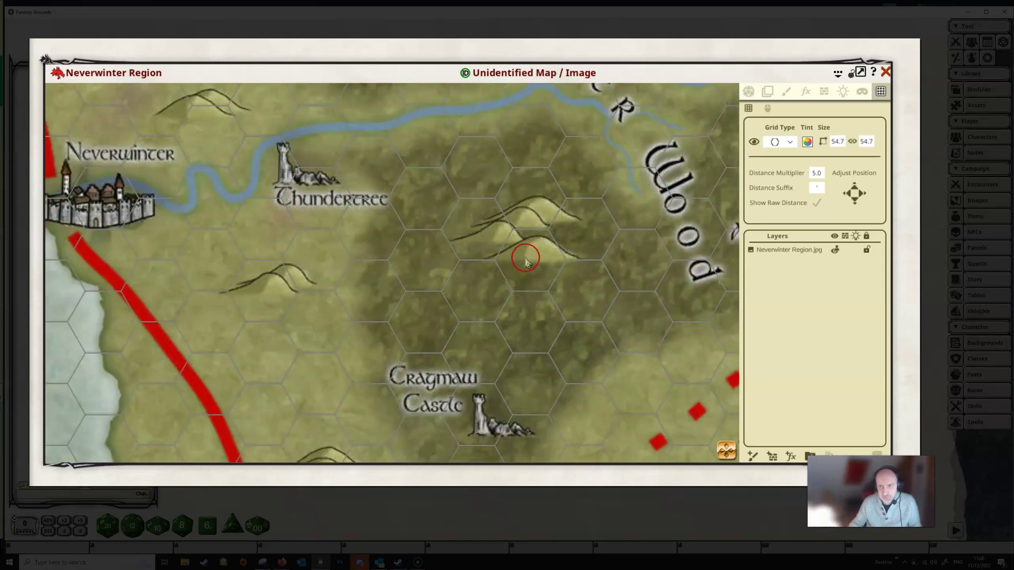
scroll(526, 259, "down", 2)
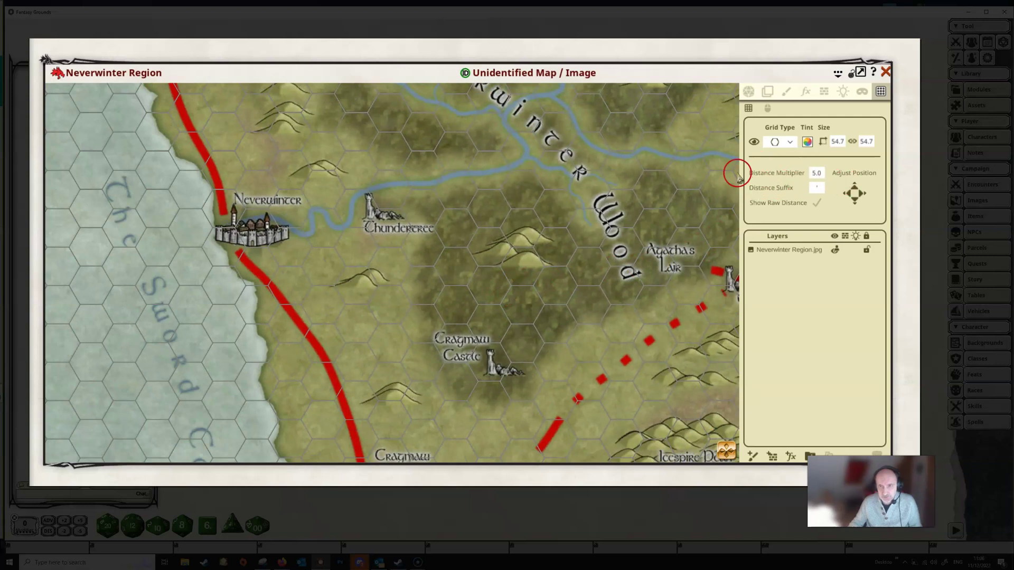
scroll(437, 323, "up", 1)
scroll(438, 323, "up", 3)
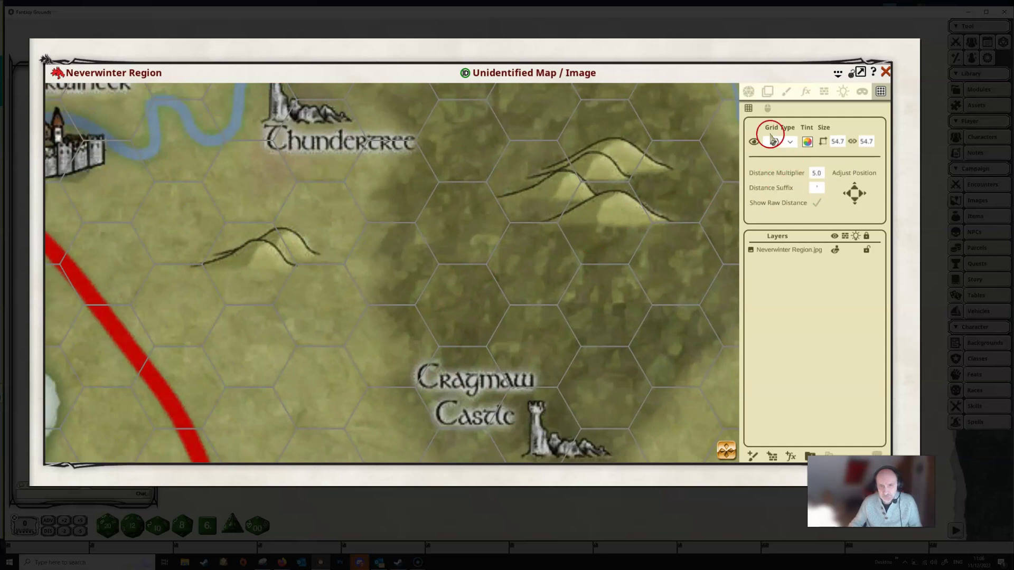
left_click(749, 91)
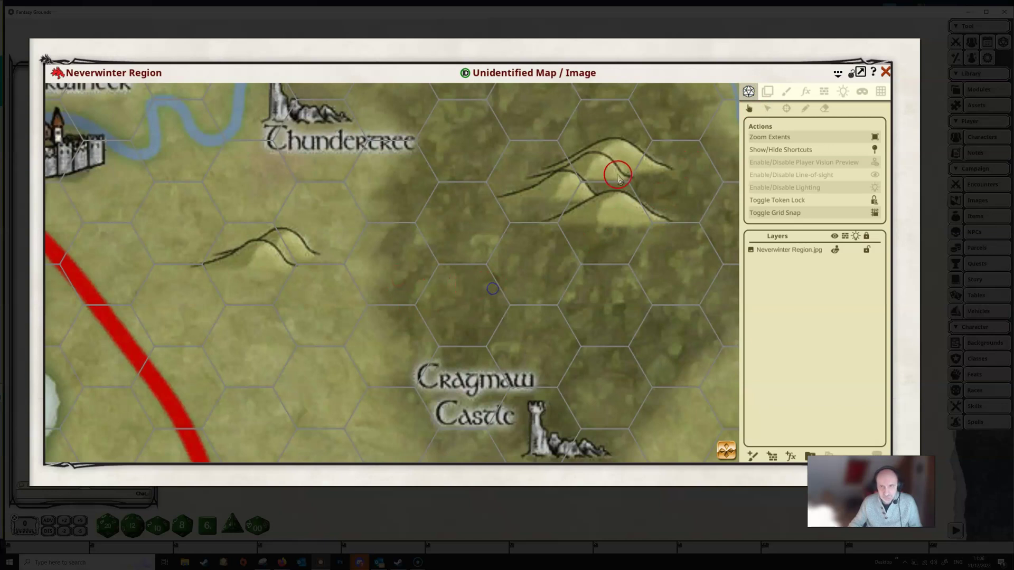
left_click_drag(443, 270, 536, 272)
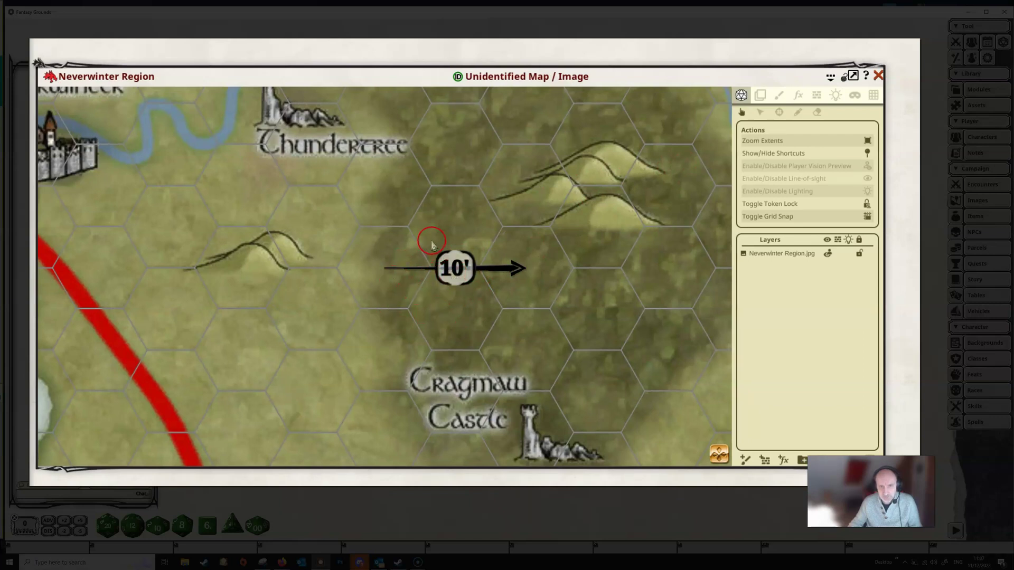
left_click_drag(510, 190, 607, 194)
mouse_move(664, 212)
left_mouse_down()
mouse_move(657, 199)
mouse_move(666, 205)
mouse_move(585, 238)
mouse_move(602, 238)
left_mouse_up()
left_click(592, 259)
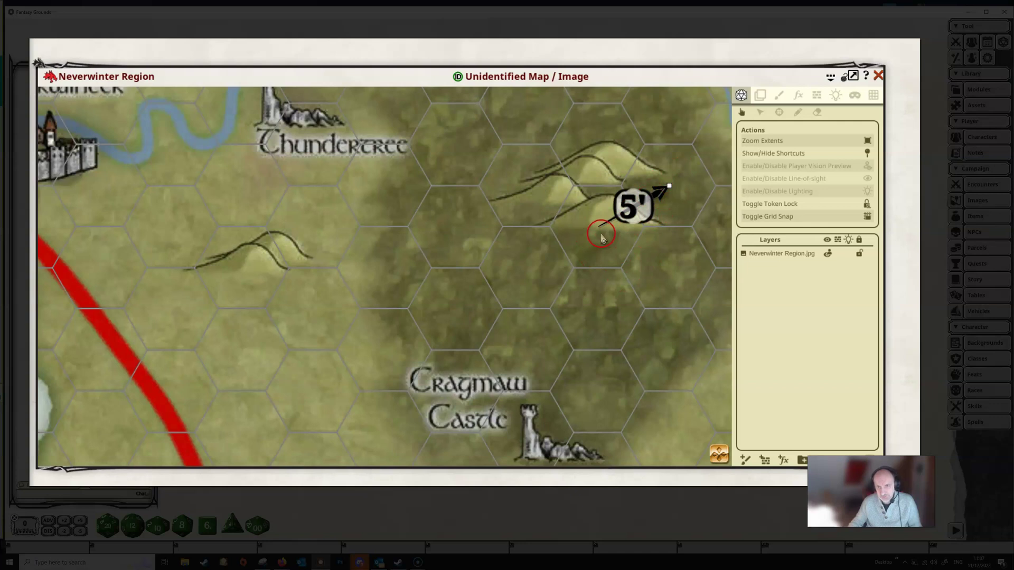
left_click(593, 251)
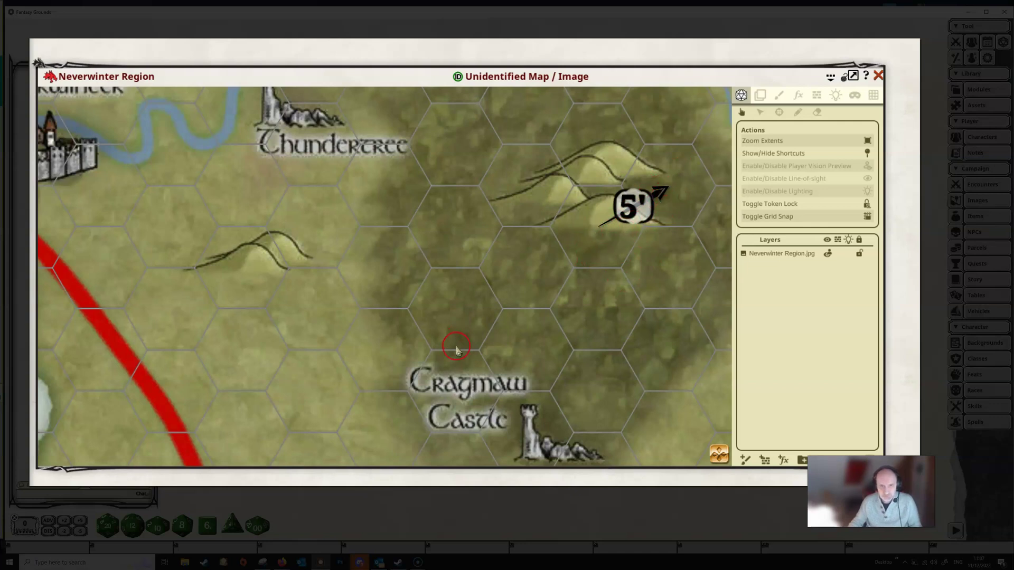
Set the grid's distance suffix to ml and place a measuring arrow between two adjacent hexes north of Cragmaw Castle
left_click(872, 95)
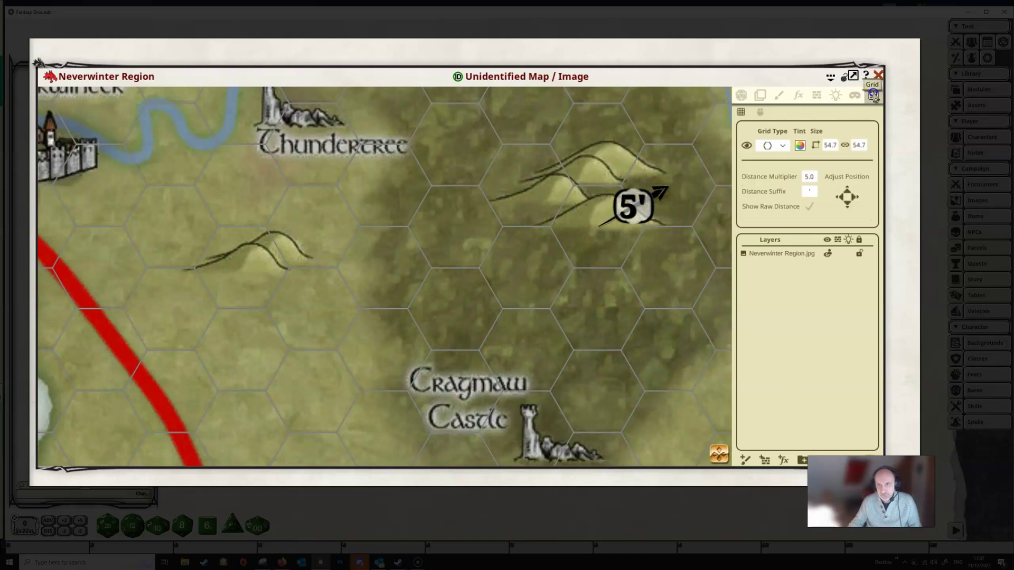
left_click(805, 193)
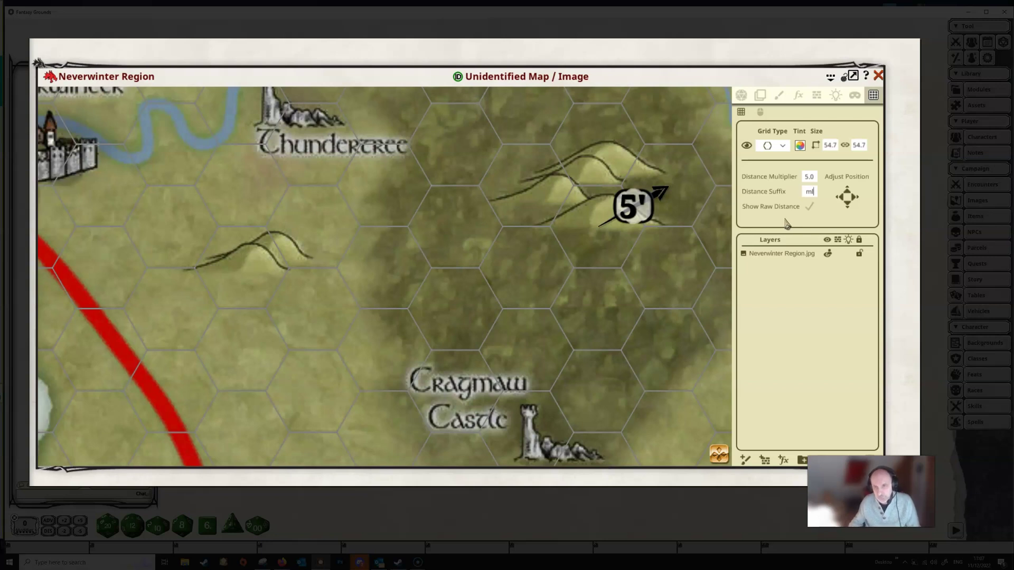
mouse_move(785, 222)
left_mouse_down()
mouse_move(858, 175)
mouse_move(803, 194)
mouse_move(811, 203)
left_mouse_up()
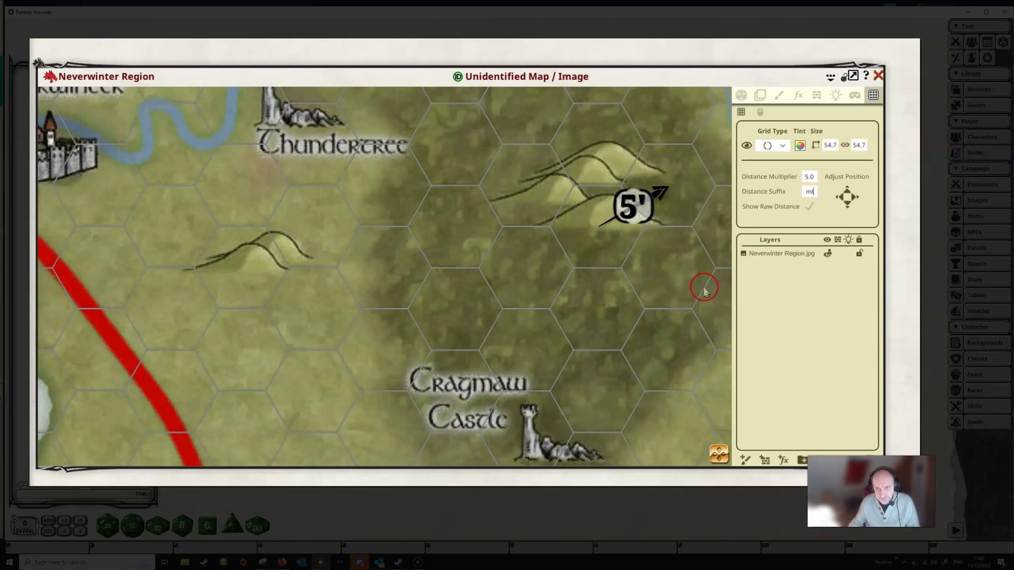
left_click(741, 95)
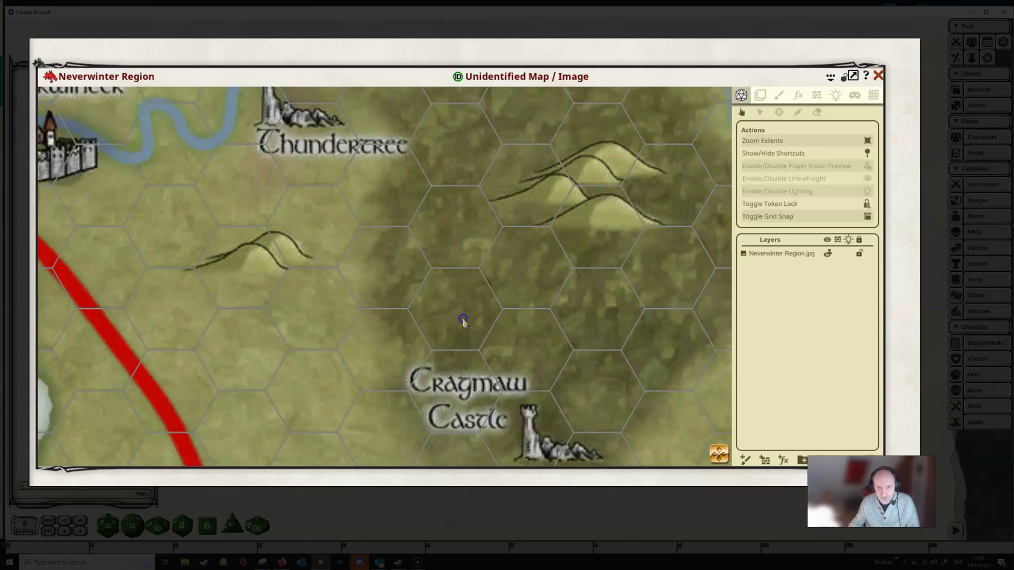
left_click_drag(463, 320, 513, 296)
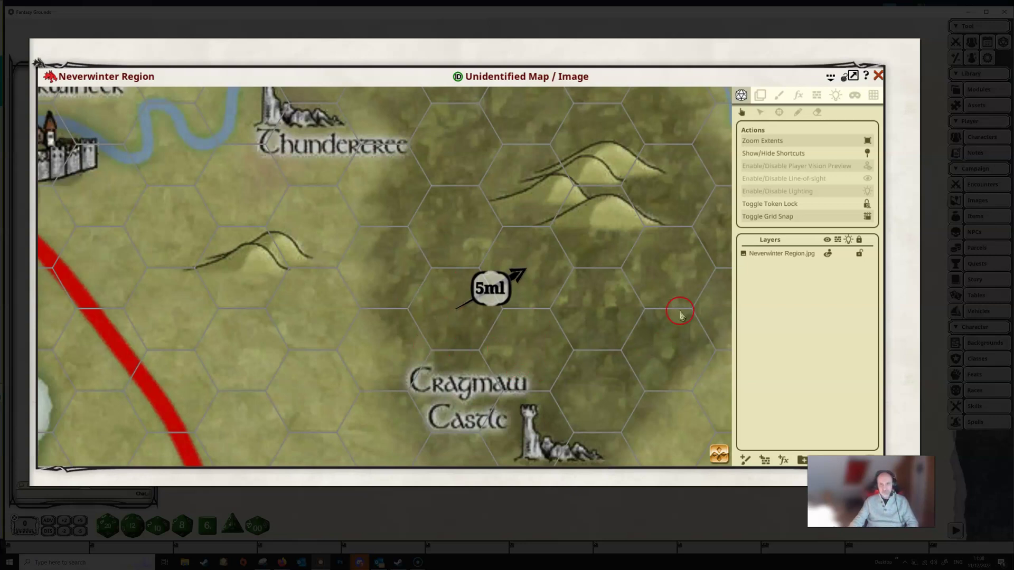
Toggle the hexagonal grid off and back on, and set the alpha of its tint to 59
left_click(872, 96)
scroll(439, 273, "down", 5)
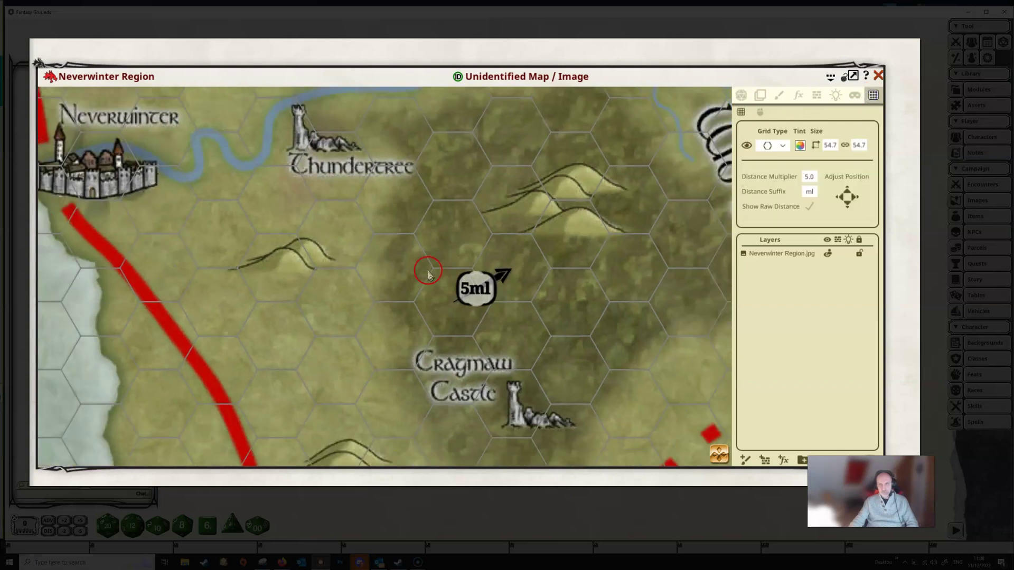
left_click_drag(411, 302, 350, 312)
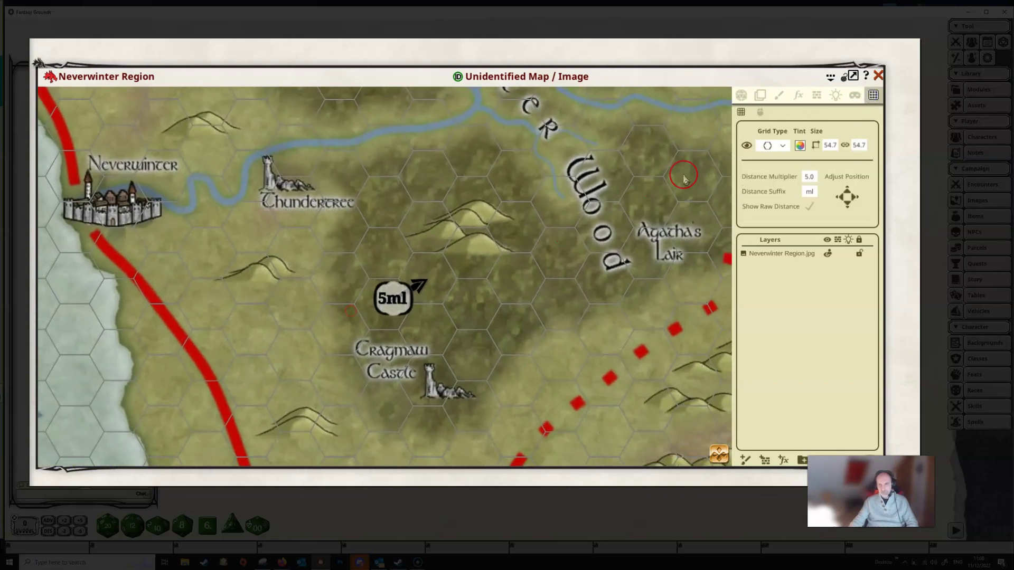
left_click(746, 147)
left_click(746, 148)
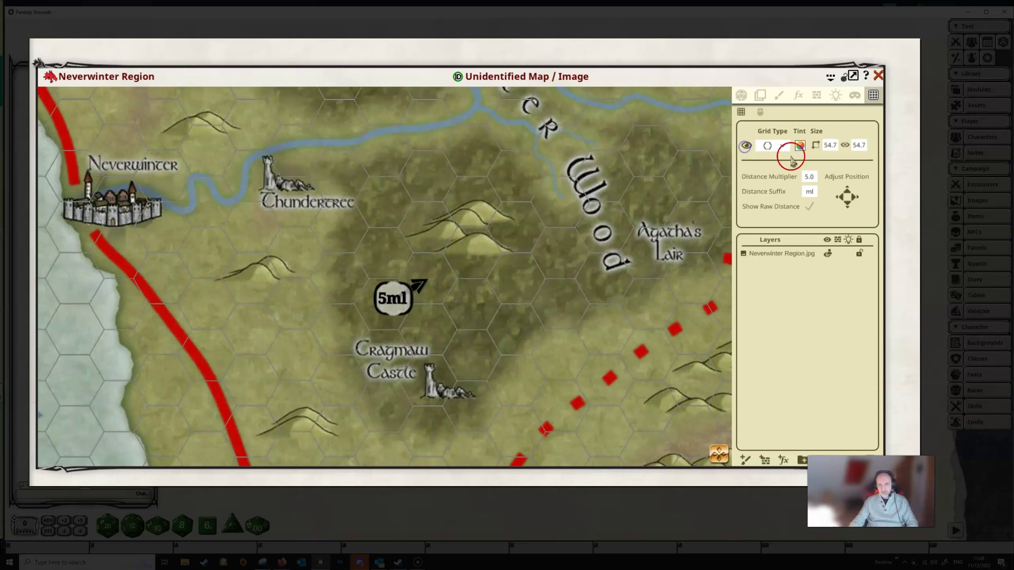
left_click(799, 146)
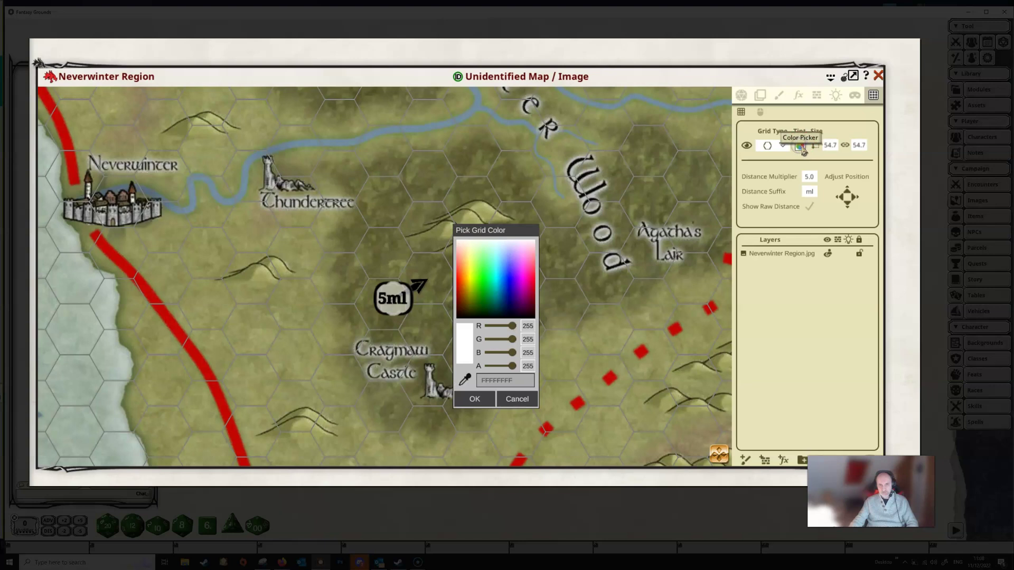
left_click(549, 318)
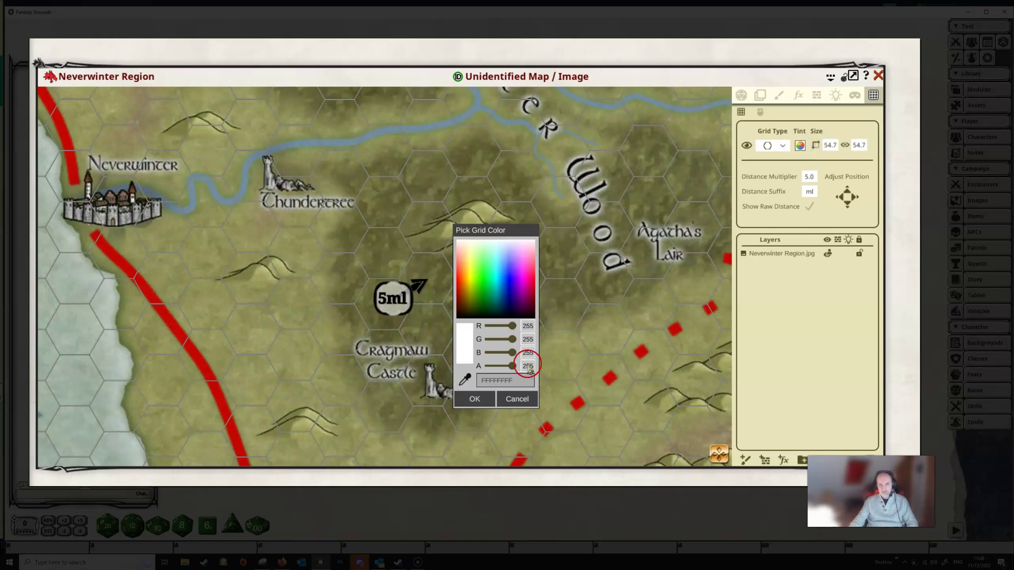
left_click_drag(516, 372, 491, 364)
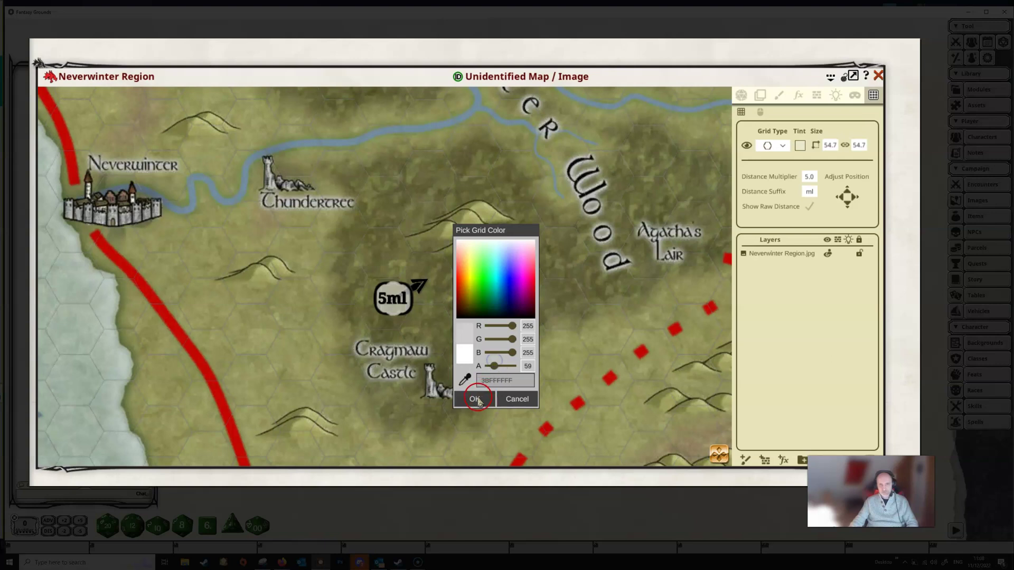
left_click(476, 400)
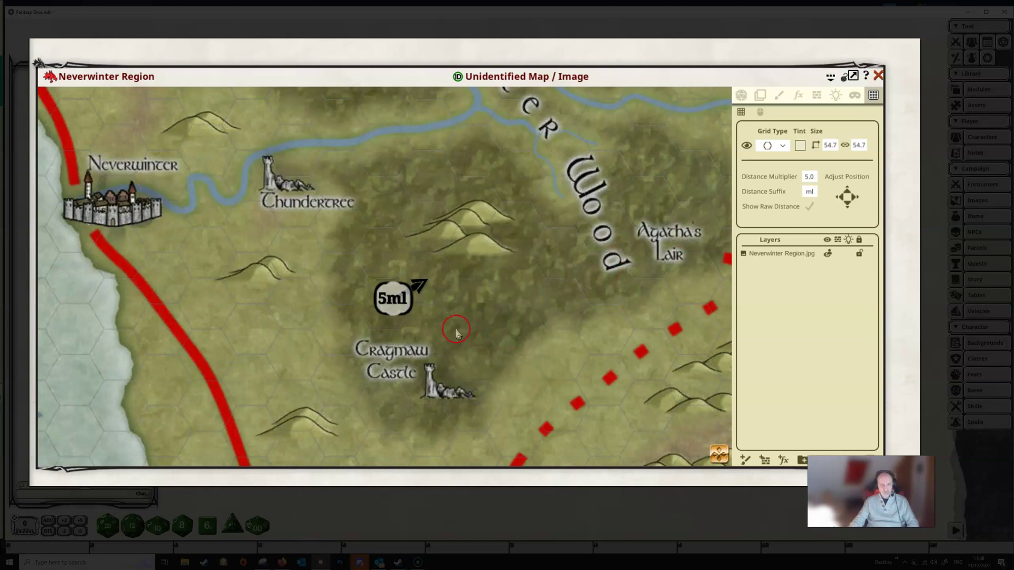
scroll(456, 333, "up", 4)
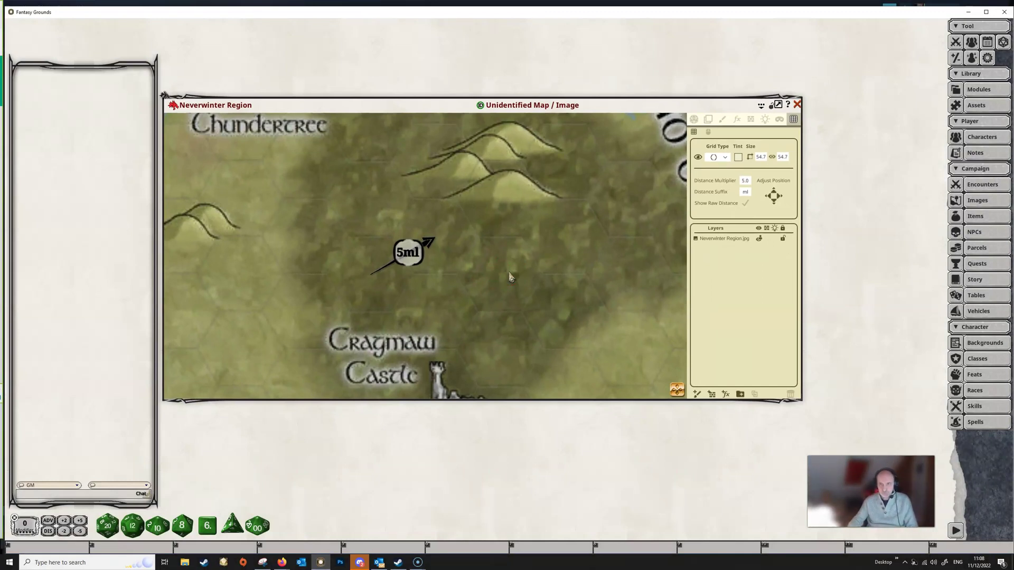
mouse_move(510, 277)
left_mouse_down()
mouse_move(385, 421)
mouse_move(544, 287)
left_mouse_up()
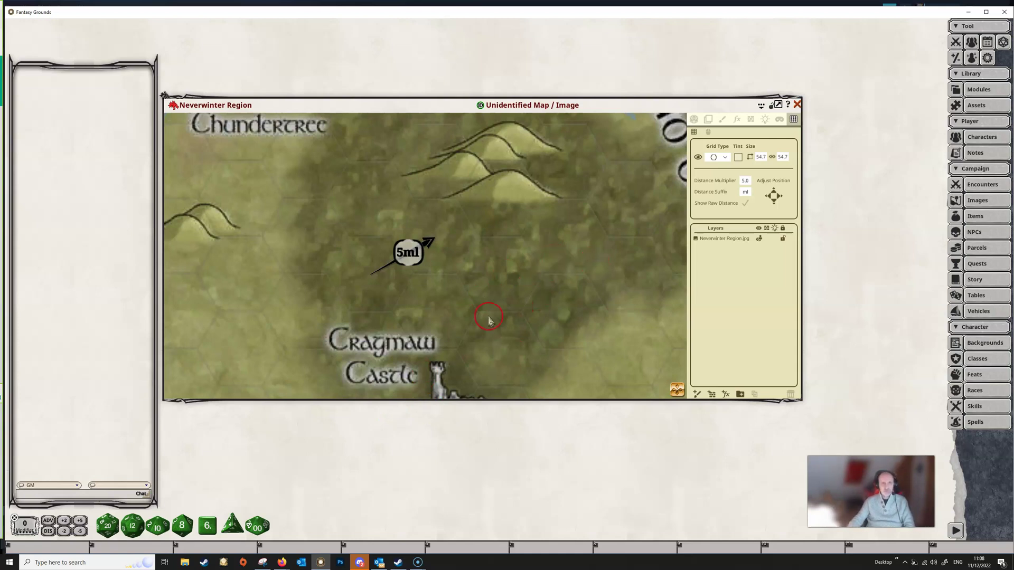
mouse_move(488, 319)
left_mouse_down()
mouse_move(350, 445)
mouse_move(70, 518)
left_mouse_up()
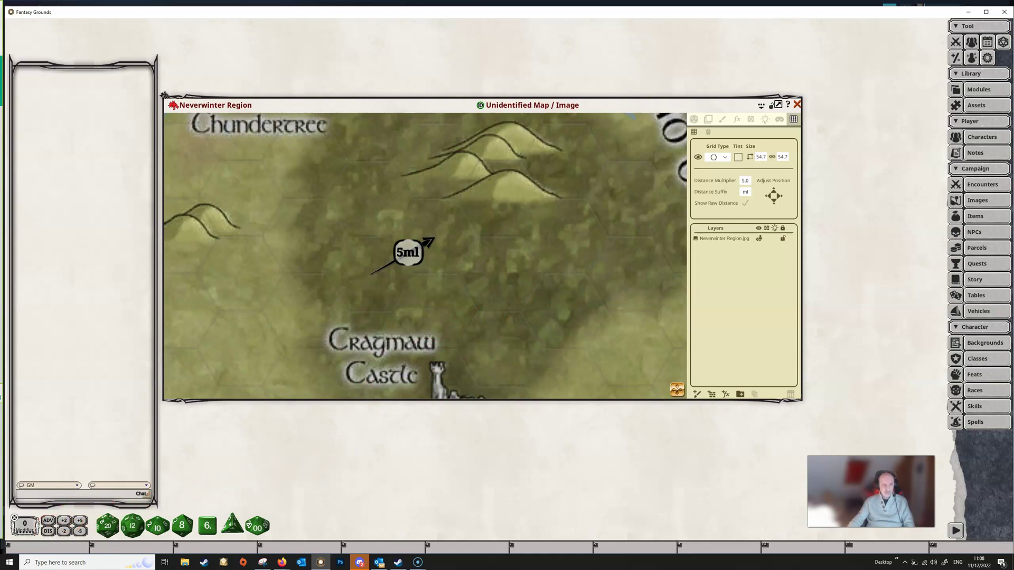